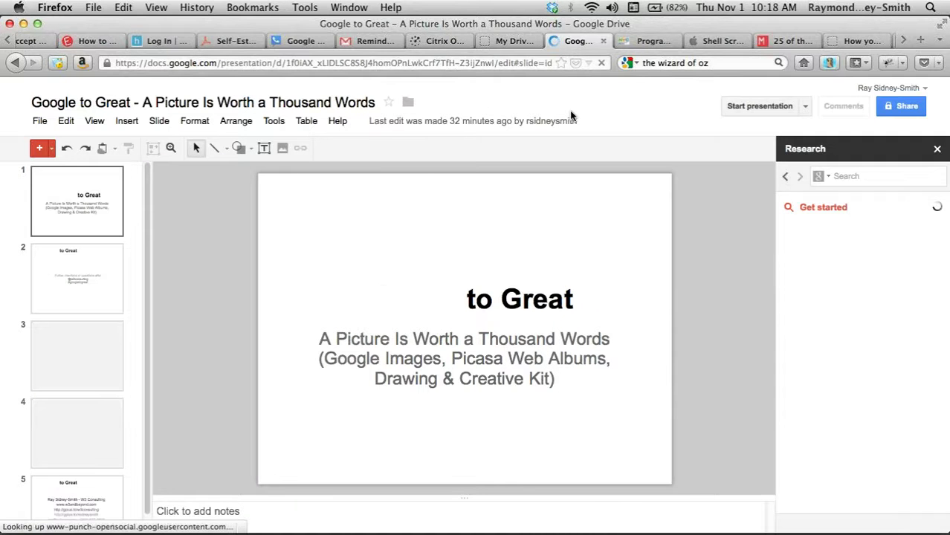
- Replace the text in the Firefox address bar with google.com
{"action": "left_click", "coordinate": [721, 62]}
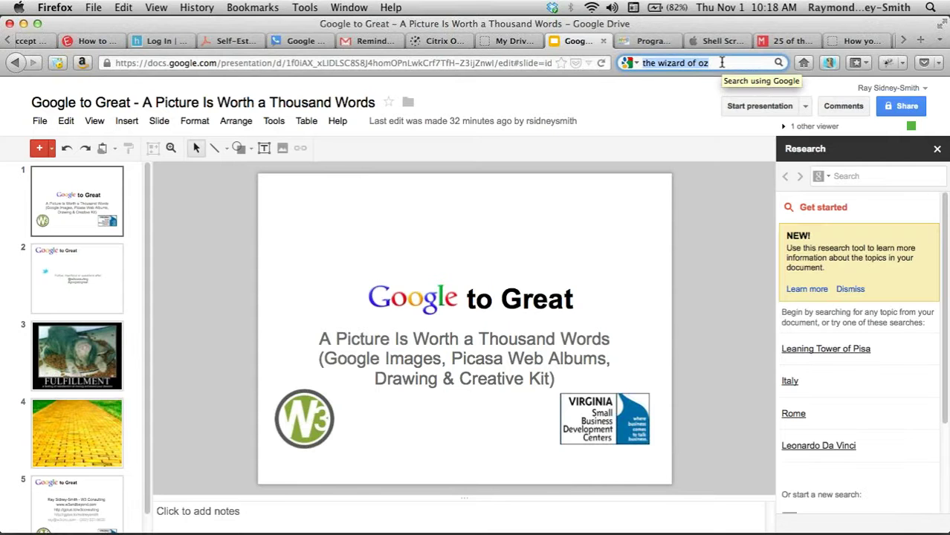
{"action": "left_click", "coordinate": [529, 62]}
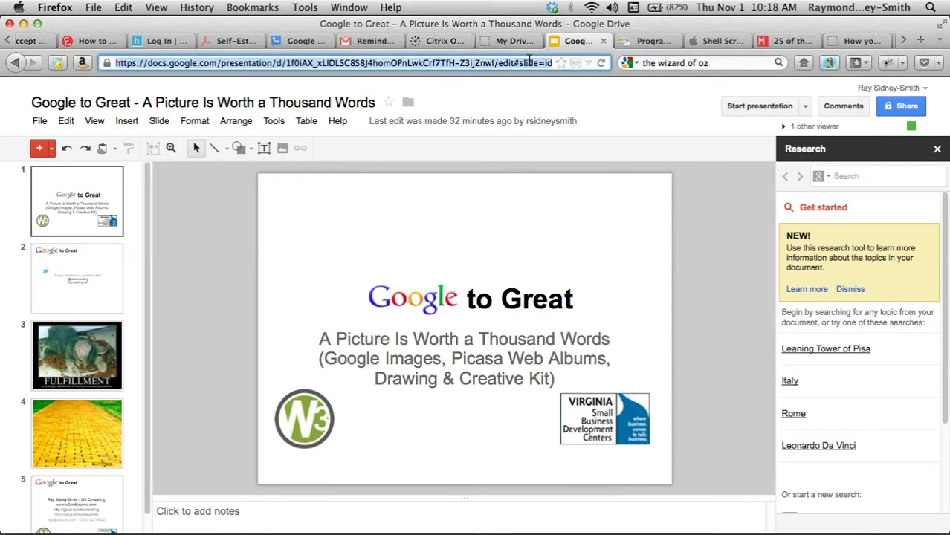
{"action": "type", "text": "g"}
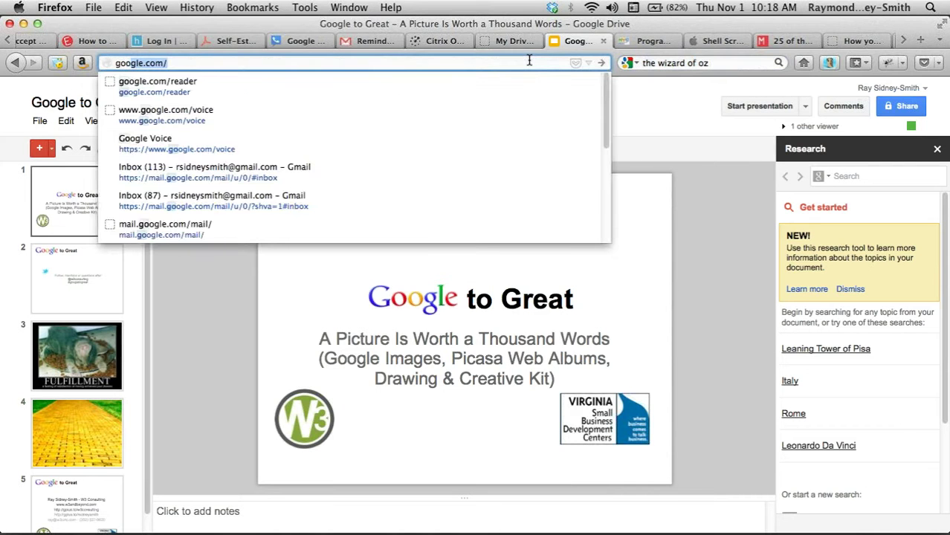
{"action": "type", "text": "oogle.com"}
- Load the Google home page and search for 'the wizard of oz'
{"action": "key", "text": "Return"}
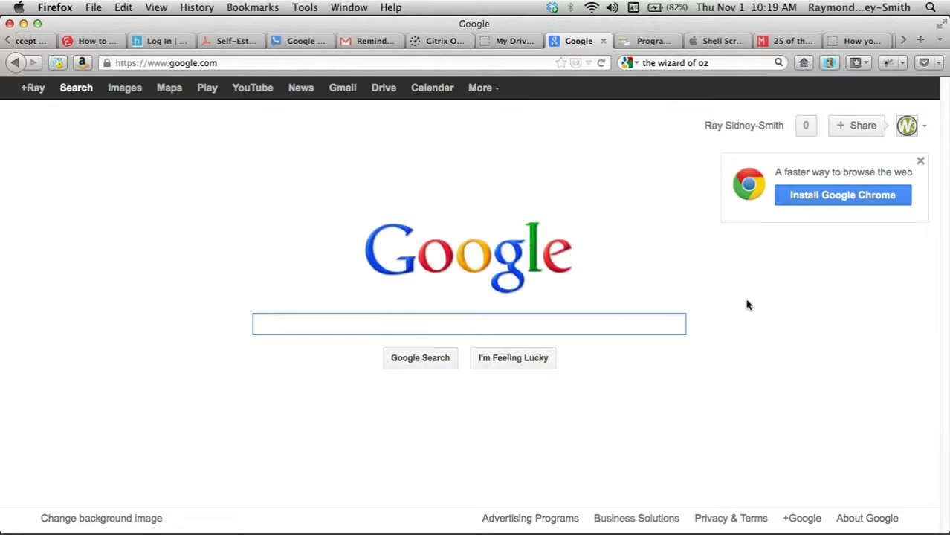
{"action": "type", "text": "the wizard o"}
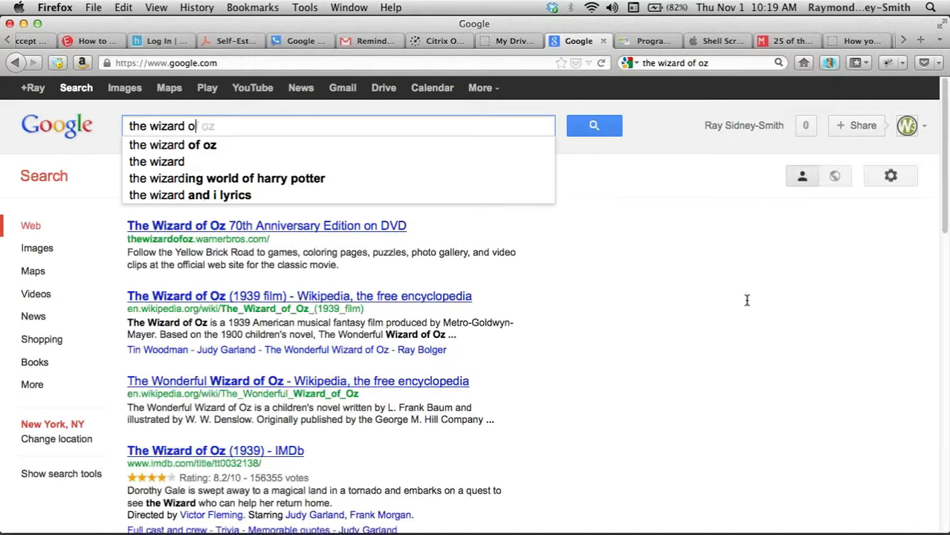
{"action": "type", "text": "f oz"}
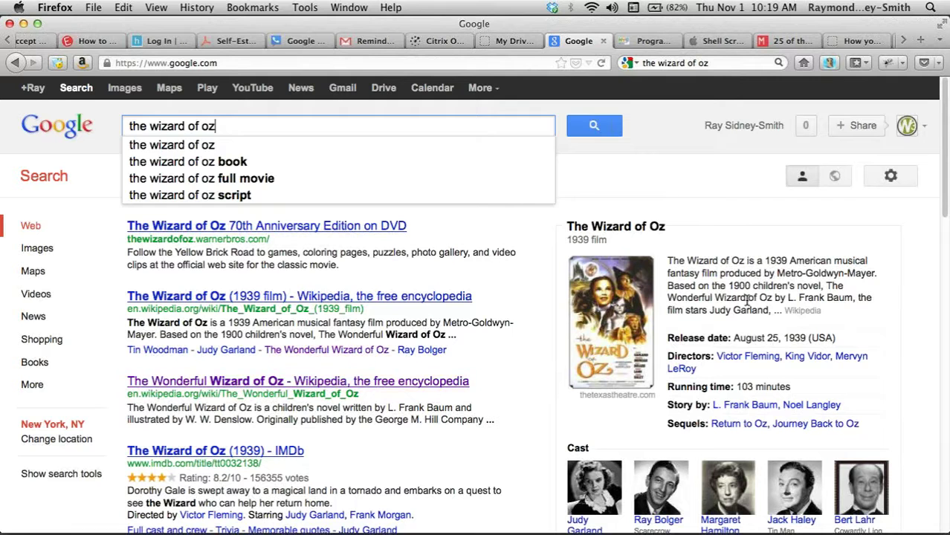
{"action": "key", "text": "Return"}
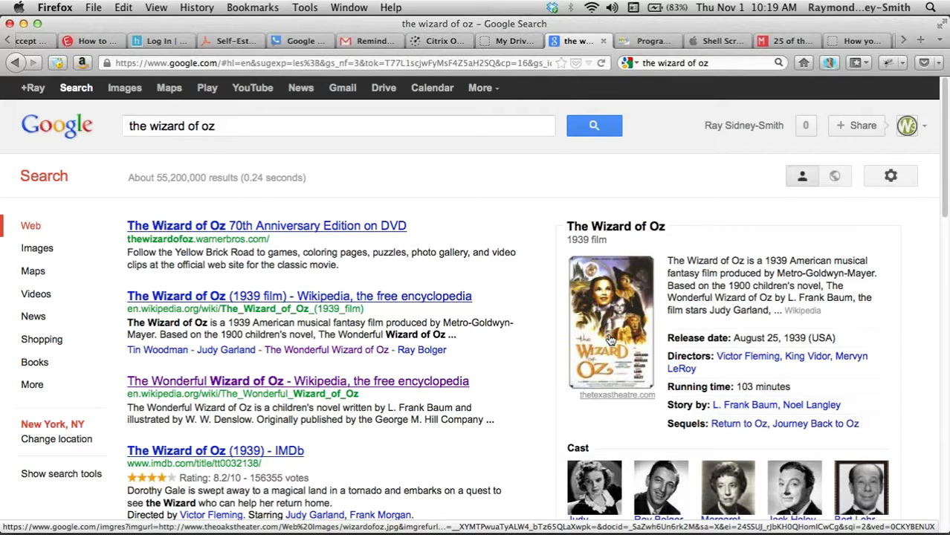
- Scroll through the results to view the 1939 film panel, images and videos
{"action": "scroll", "coordinate": [609, 340], "scroll_direction": "down", "scroll_amount": 1}
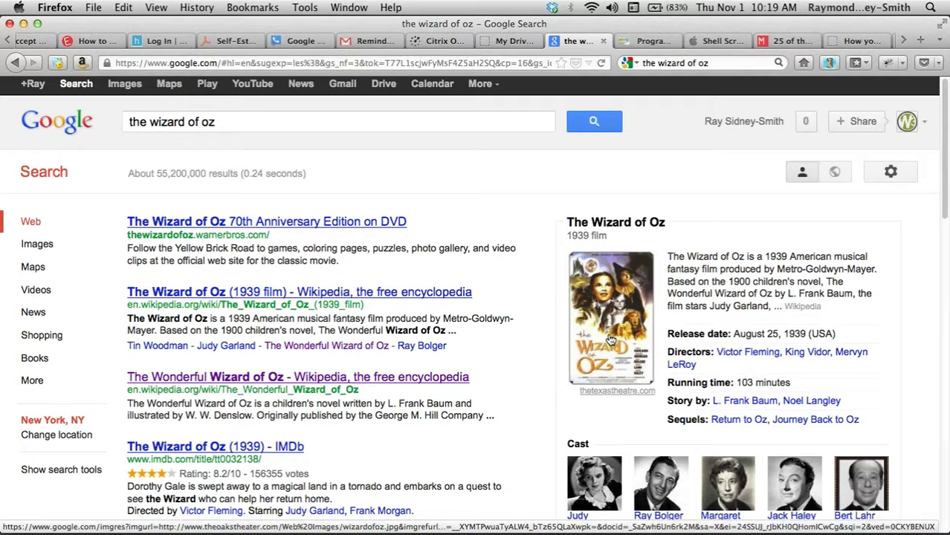
{"action": "scroll", "coordinate": [538, 324], "scroll_direction": "down", "scroll_amount": 3}
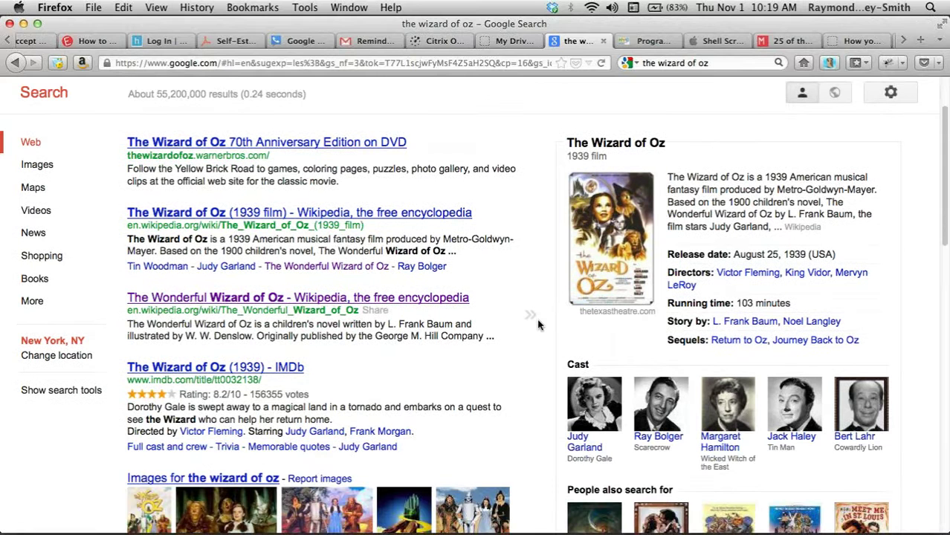
{"action": "scroll", "coordinate": [538, 325], "scroll_direction": "up", "scroll_amount": 1}
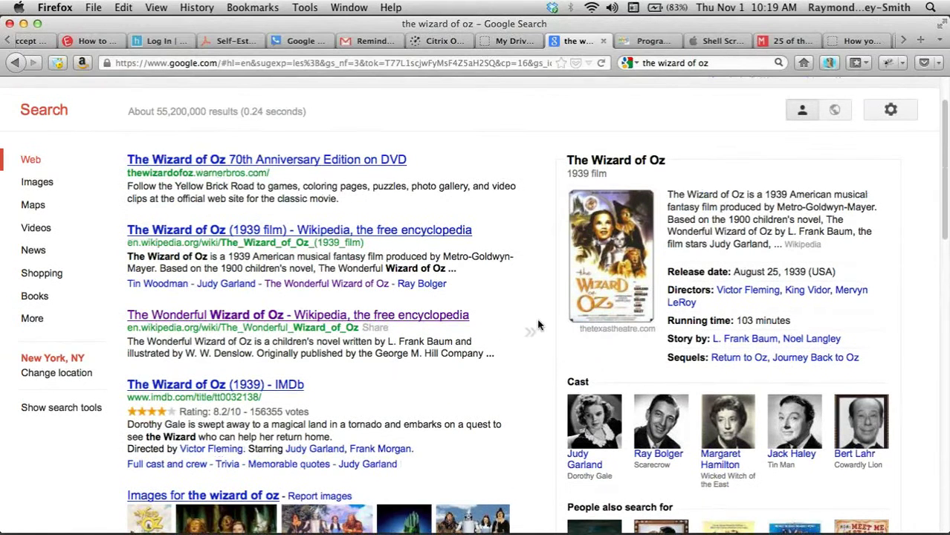
{"action": "scroll", "coordinate": [539, 325], "scroll_direction": "down", "scroll_amount": 10}
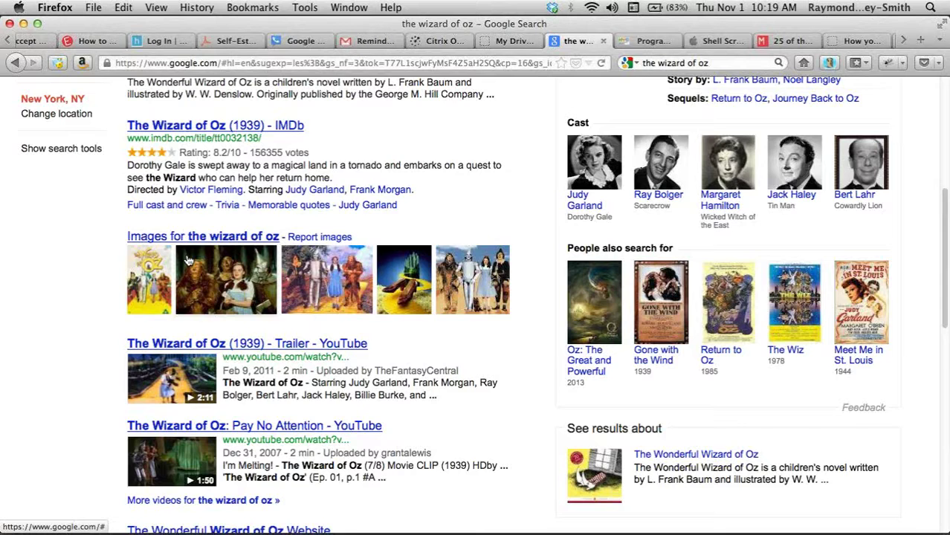
{"action": "scroll", "coordinate": [117, 125], "scroll_direction": "down", "scroll_amount": 5}
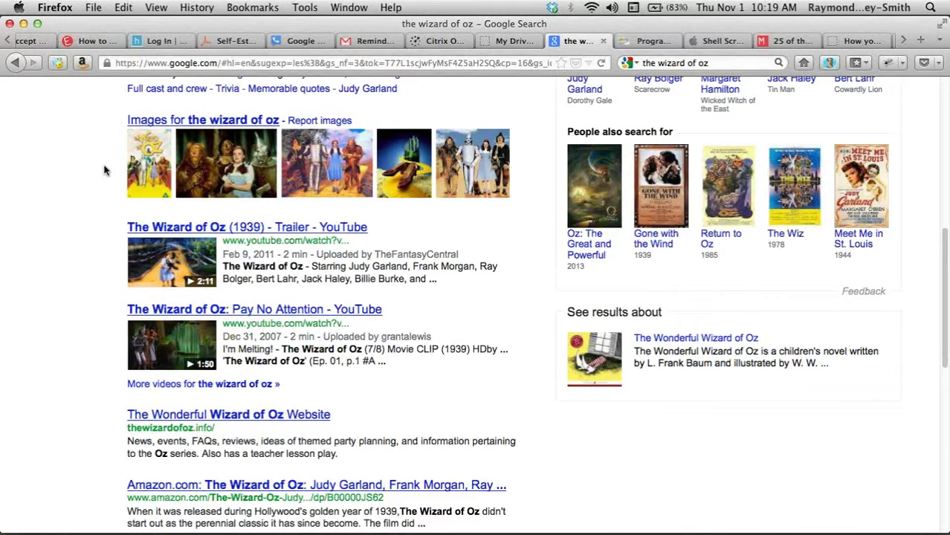
{"action": "scroll", "coordinate": [104, 170], "scroll_direction": "up", "scroll_amount": 1}
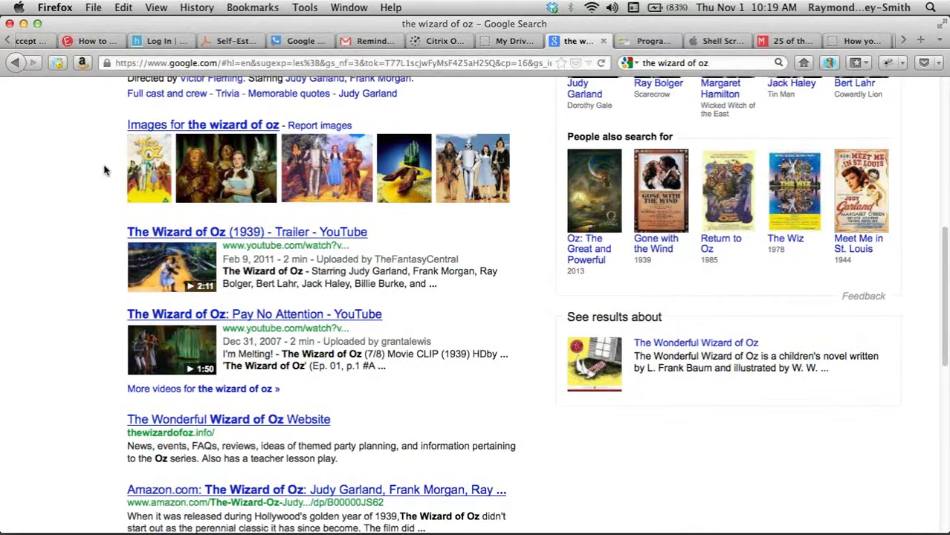
{"action": "scroll", "coordinate": [104, 170], "scroll_direction": "up", "scroll_amount": 5}
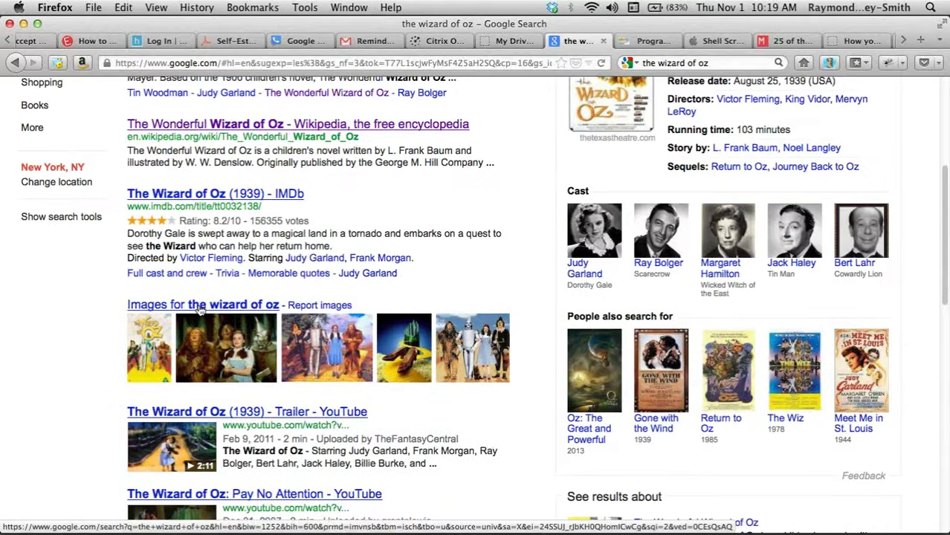
- Open the image results for 'the wizard of oz' and browse the thumbnail grid
{"action": "left_click", "coordinate": [200, 310]}
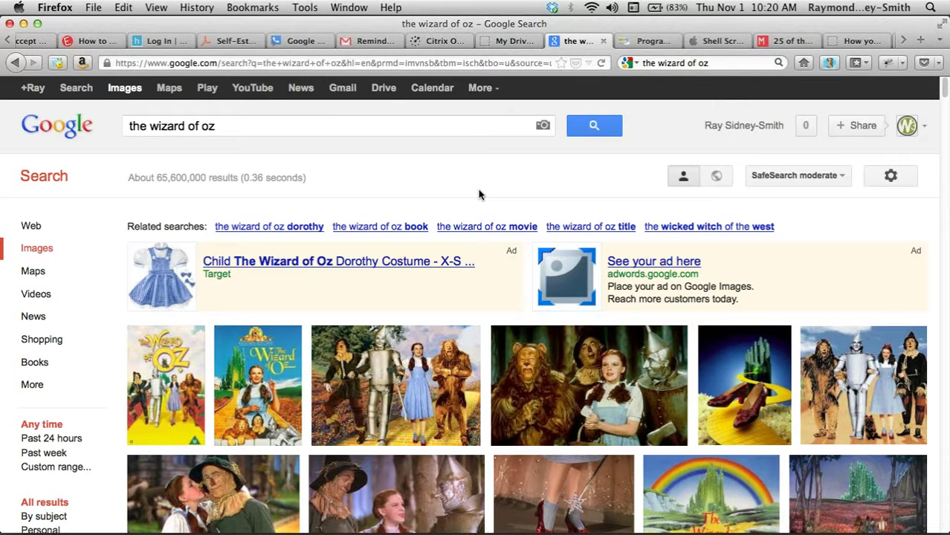
{"action": "scroll", "coordinate": [479, 194], "scroll_direction": "down", "scroll_amount": 1}
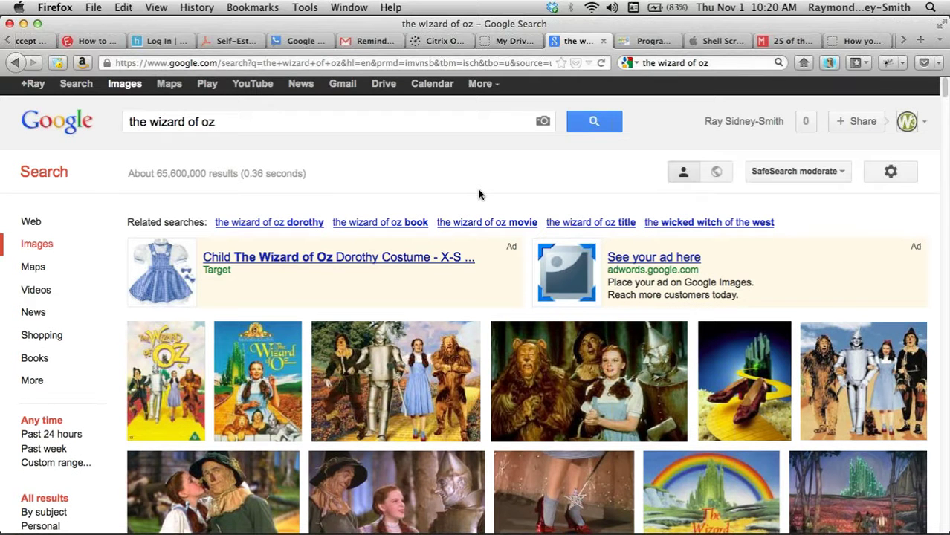
{"action": "scroll", "coordinate": [478, 194], "scroll_direction": "down", "scroll_amount": 2}
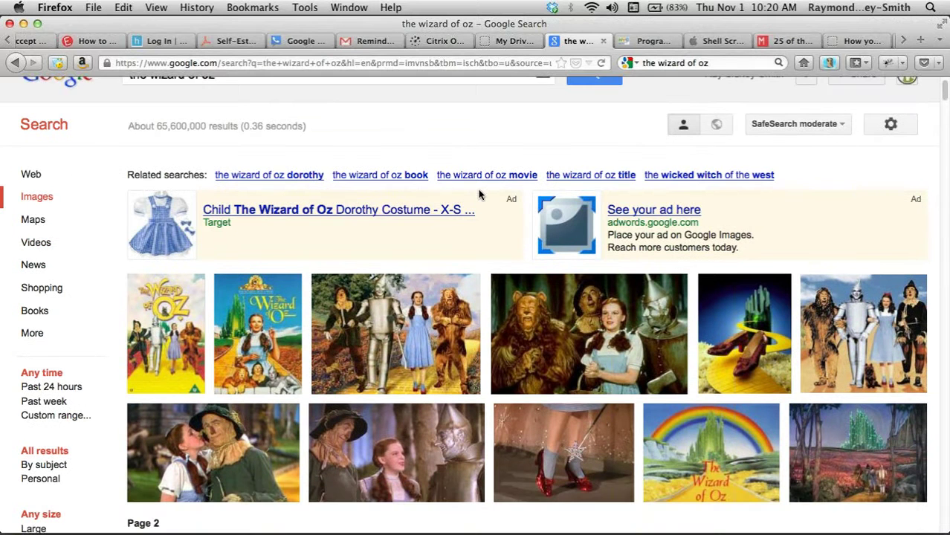
{"action": "scroll", "coordinate": [478, 194], "scroll_direction": "down", "scroll_amount": 3}
{"action": "mouse_move", "coordinate": [173, 253]}
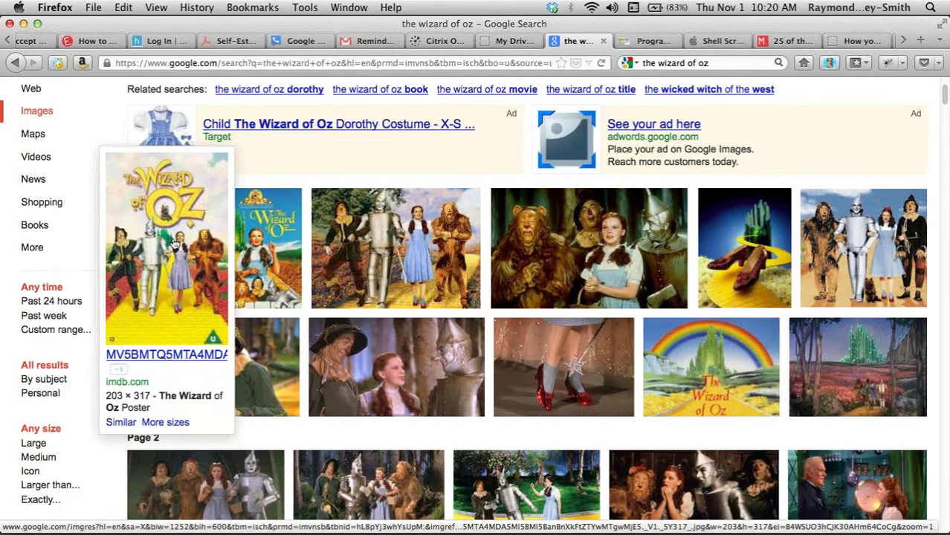
{"action": "mouse_move", "coordinate": [257, 242]}
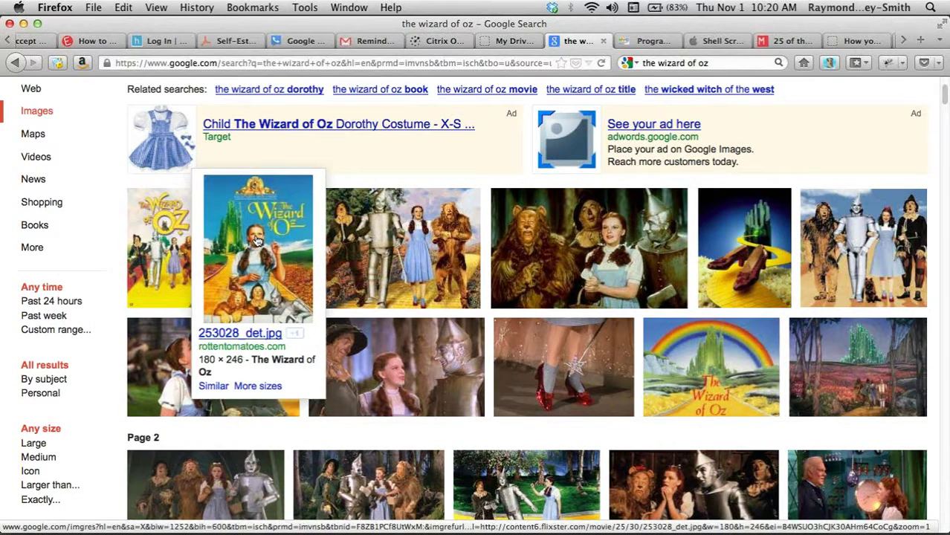
- Open the imdb.com Wizard of Oz poster result (203 × 317, 21KB JPG)
{"action": "left_click", "coordinate": [165, 240]}
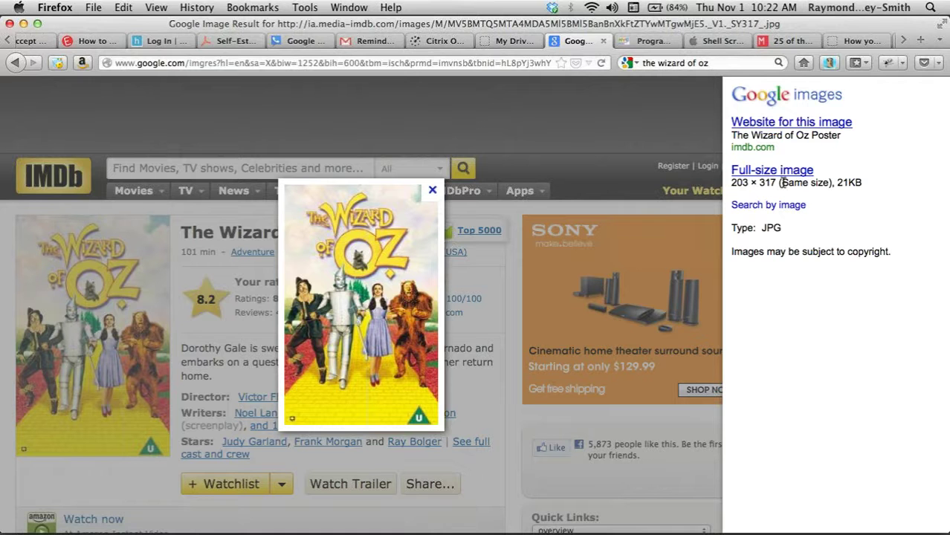
{"action": "left_click_drag", "start_coordinate": [780, 182], "coordinate": [830, 185]}
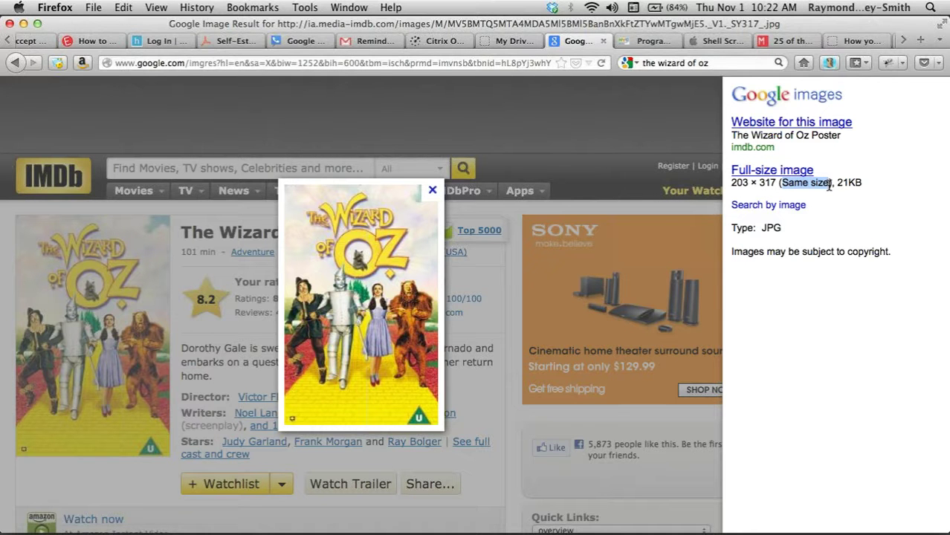
{"action": "left_click_drag", "start_coordinate": [871, 188], "coordinate": [837, 186]}
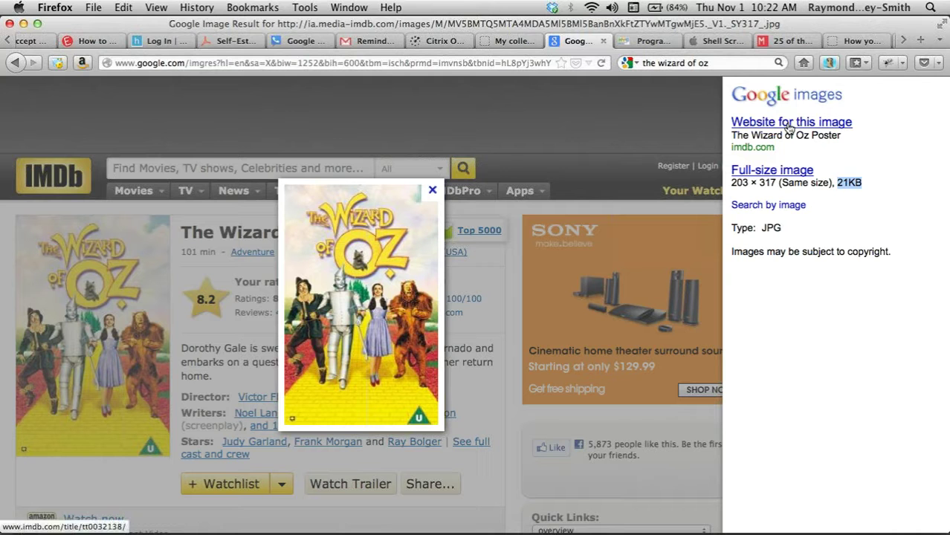
- Visit the poster's source site, IMDb's title page for The Wizard of Oz (1939)
{"action": "left_click", "coordinate": [789, 125]}
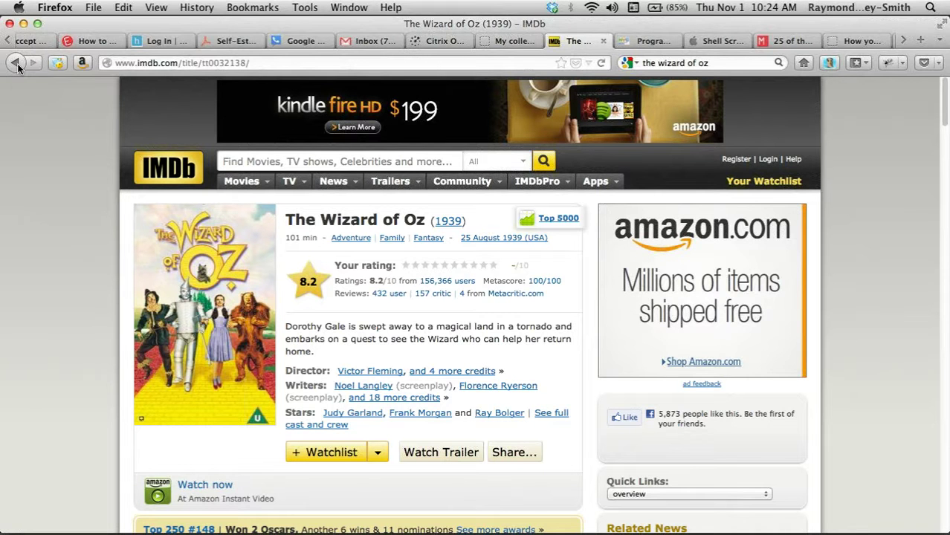
- Return to the Wizard of Oz image results, preview thumbnails, then select the search text
{"action": "left_click", "coordinate": [16, 64]}
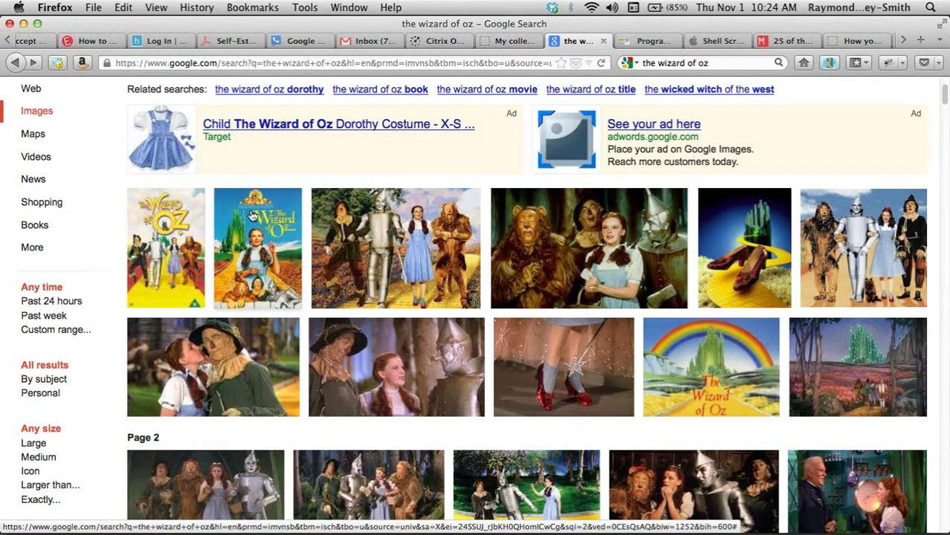
{"action": "scroll", "coordinate": [251, 214], "scroll_direction": "up", "scroll_amount": 4}
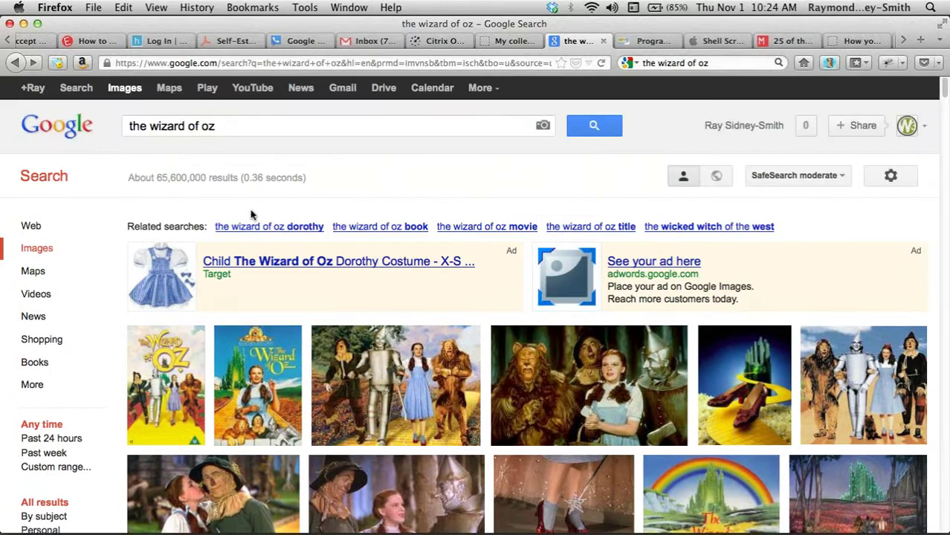
{"action": "scroll", "coordinate": [251, 215], "scroll_direction": "down", "scroll_amount": 5}
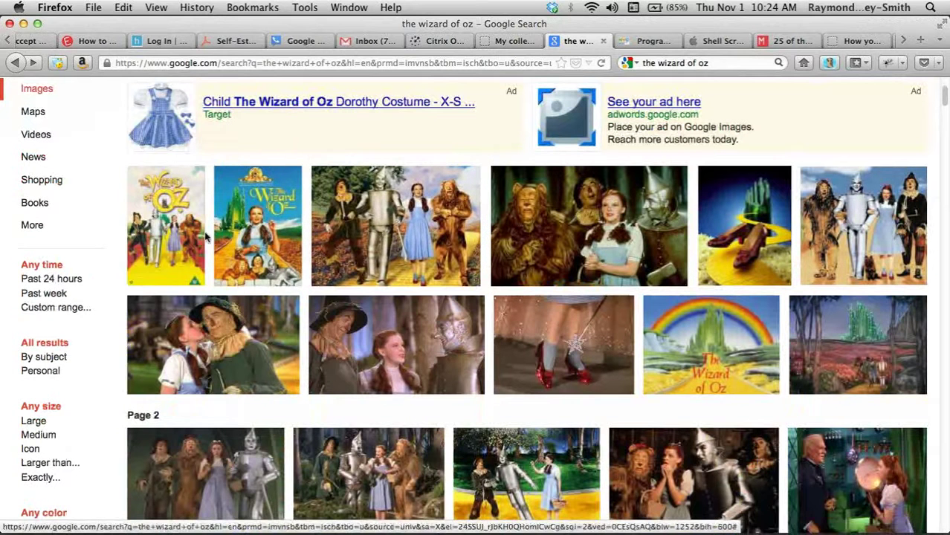
{"action": "mouse_move", "coordinate": [173, 234]}
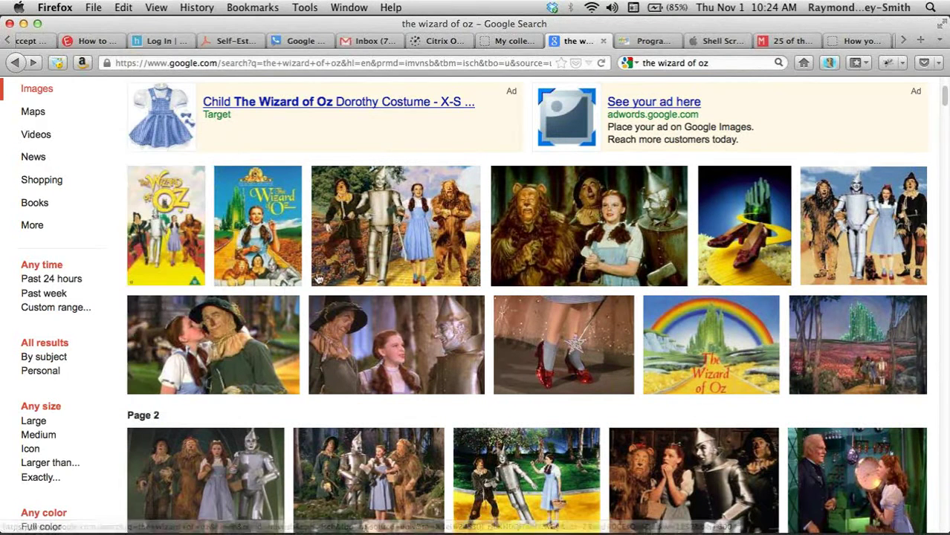
{"action": "mouse_move", "coordinate": [422, 253]}
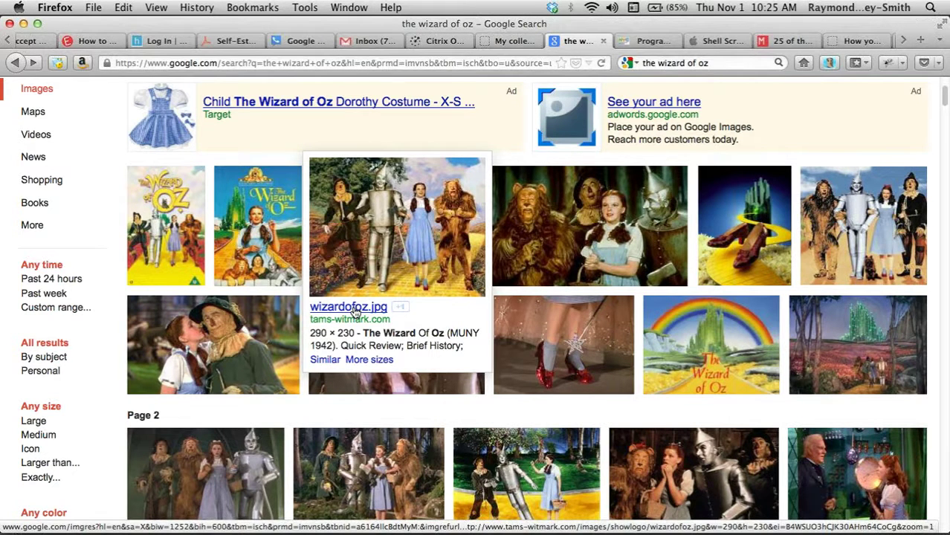
{"action": "scroll", "coordinate": [355, 312], "scroll_direction": "up", "scroll_amount": 5}
{"action": "left_click_drag", "start_coordinate": [220, 126], "coordinate": [127, 128]}
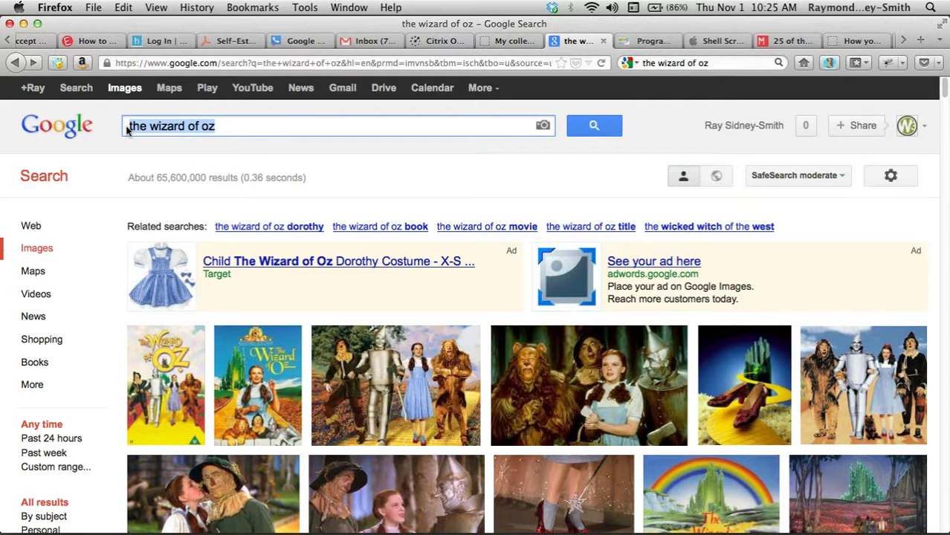
- Run a new image search for 'dental braces'
{"action": "type", "text": "den"}
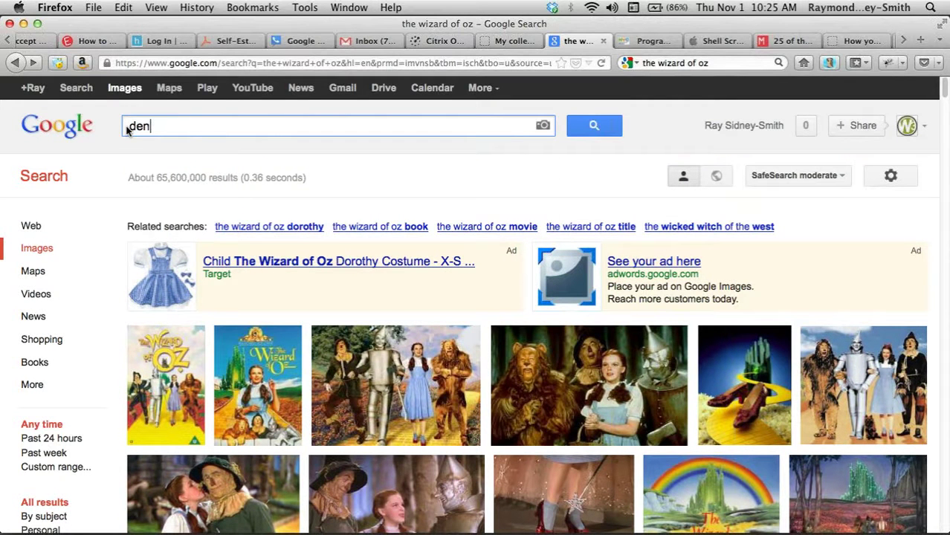
{"action": "type", "text": "t"}
{"action": "key", "text": "BackSpace"}
{"action": "key", "text": "BackSpace"}
{"action": "key", "text": "BackSpace"}
{"action": "key", "text": "BackSpace"}
{"action": "type", "text": "dental braces"}
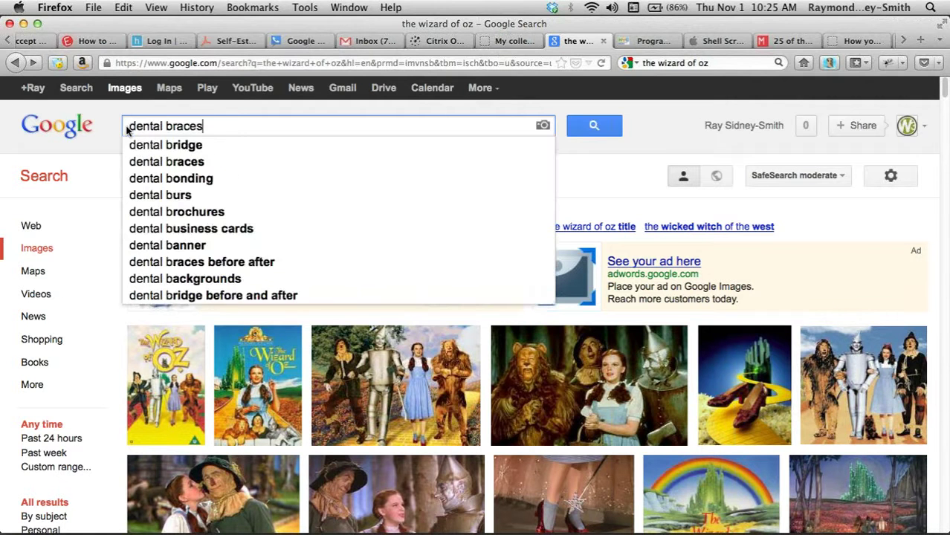
{"action": "key", "text": "Return"}
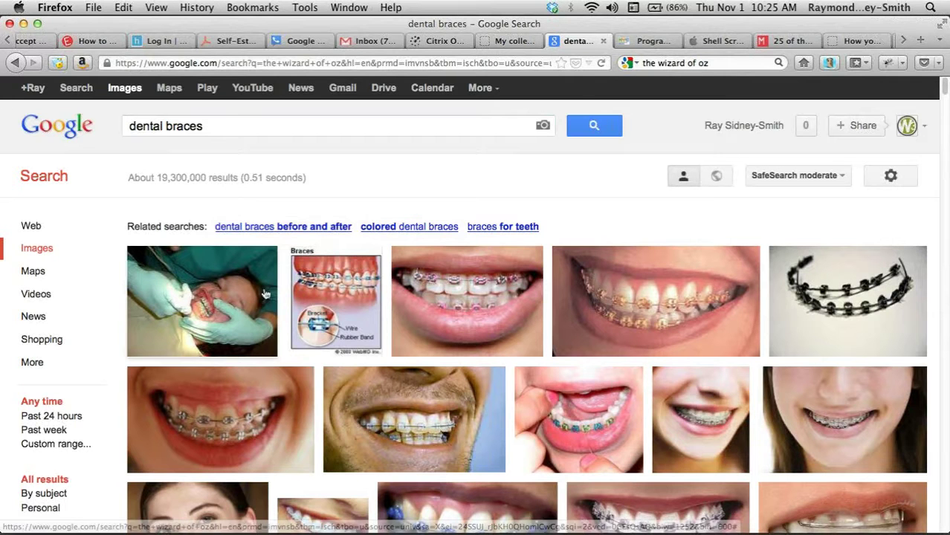
{"action": "mouse_move", "coordinate": [578, 311]}
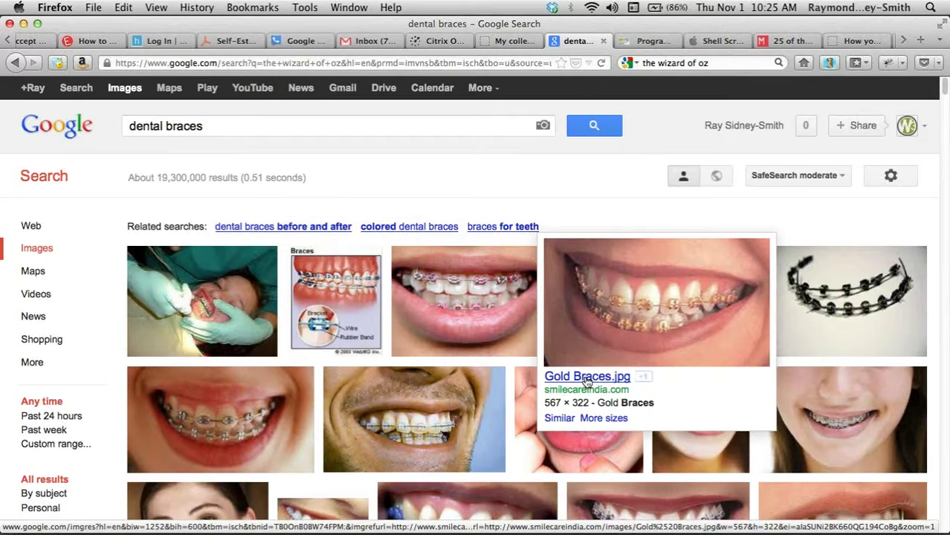
{"action": "mouse_move", "coordinate": [479, 321]}
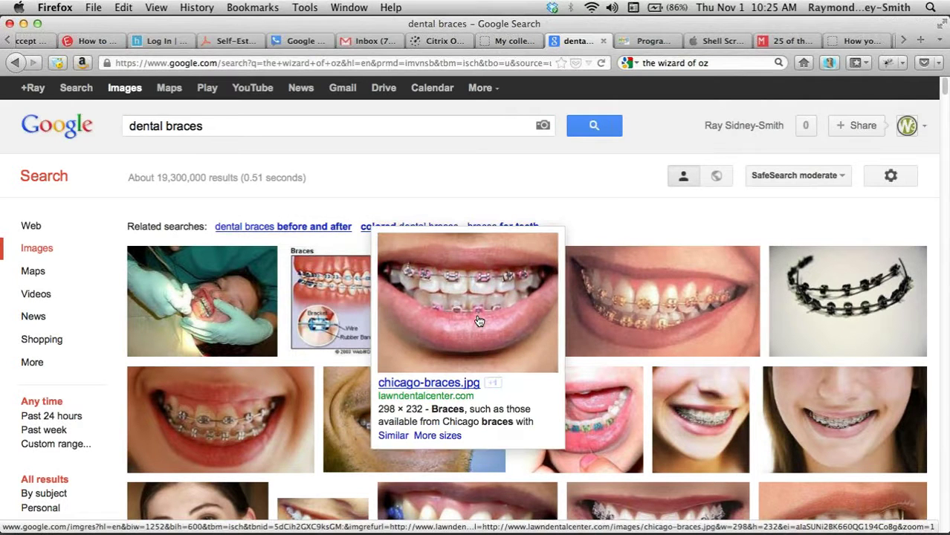
{"action": "mouse_move", "coordinate": [341, 321]}
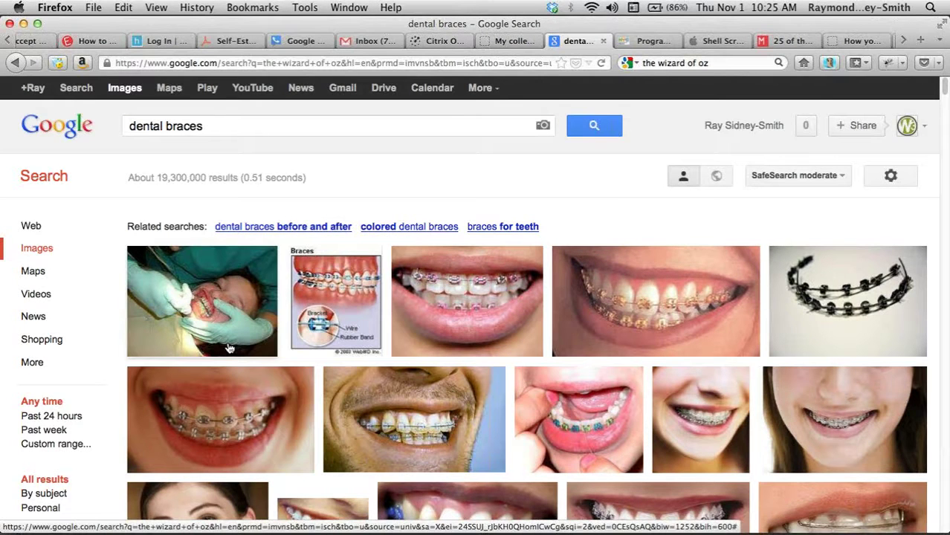
{"action": "mouse_move", "coordinate": [229, 346]}
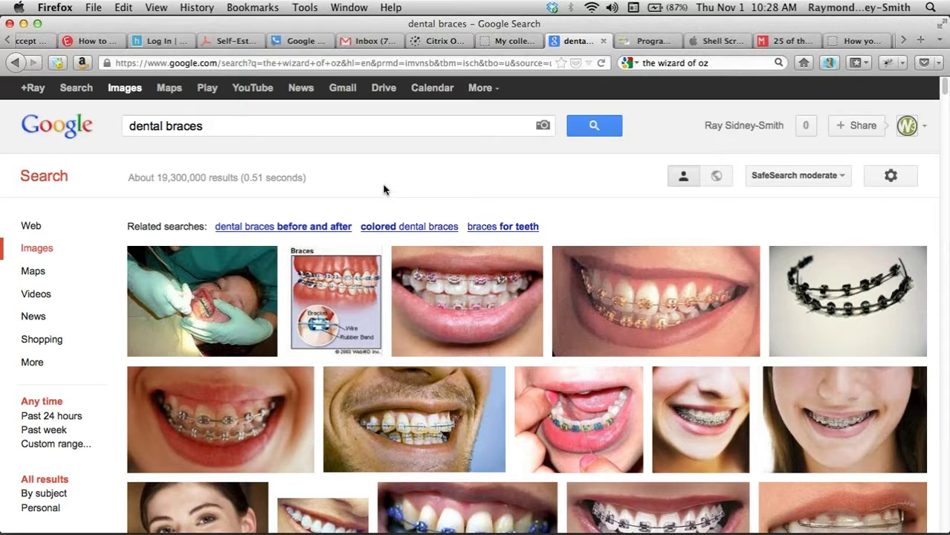
- Navigate the tab to the Picasa home page at google.com/picasa
{"action": "left_click", "coordinate": [375, 64]}
{"action": "type", "text": "google.com/"}
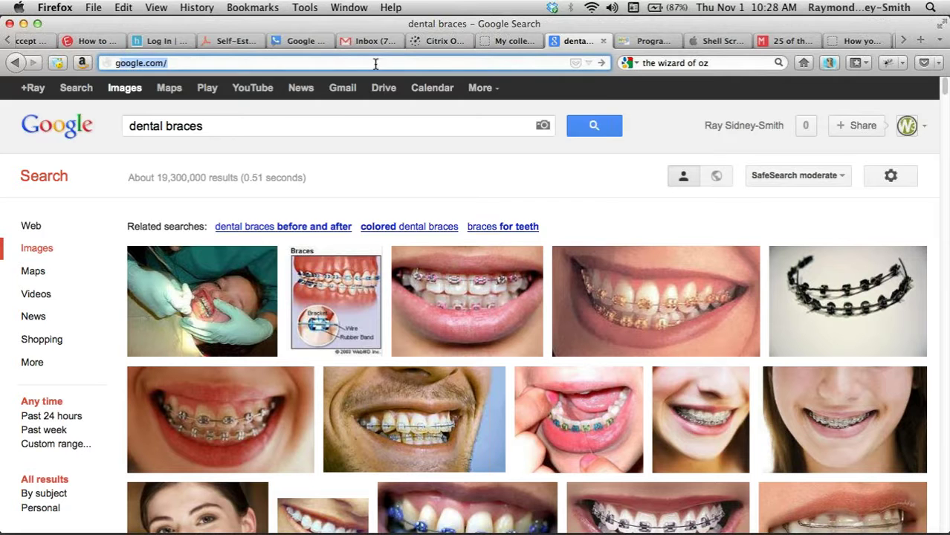
{"action": "type", "text": "i"}
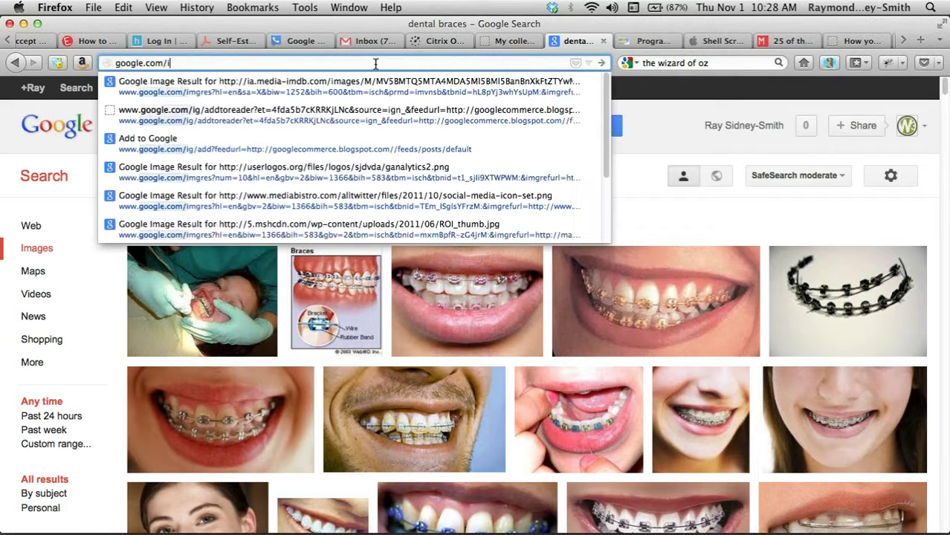
{"action": "key", "text": "BackSpace"}
{"action": "type", "text": "picasa"}
{"action": "key", "text": "Return"}
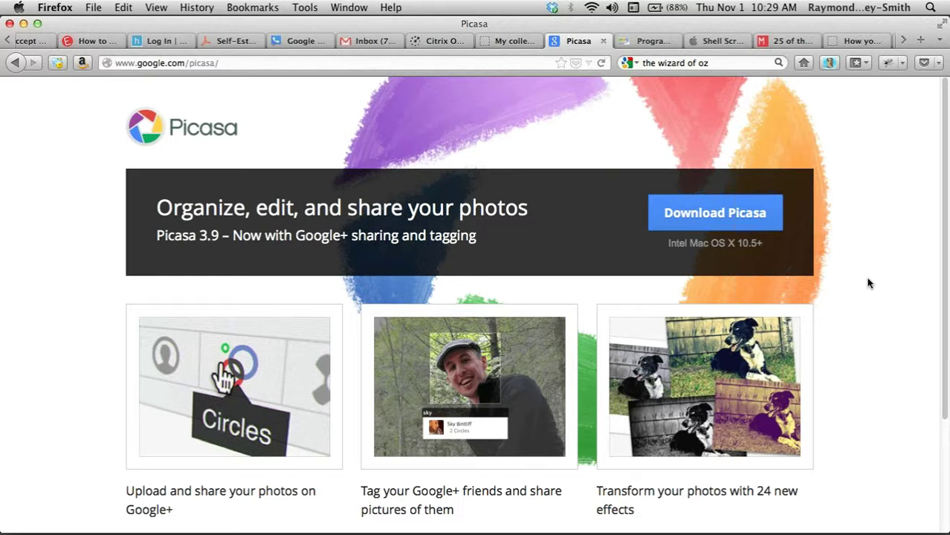
{"action": "scroll", "coordinate": [868, 283], "scroll_direction": "down", "scroll_amount": 1}
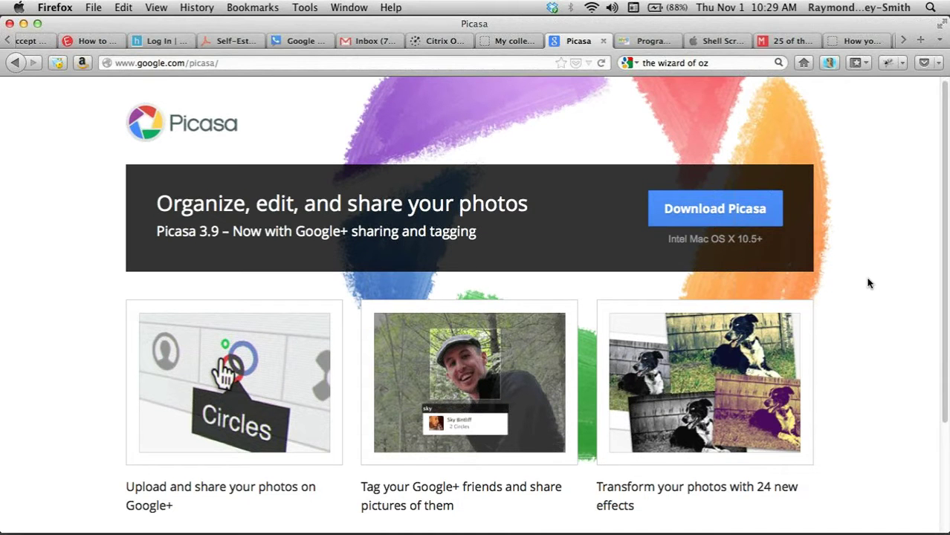
{"action": "scroll", "coordinate": [869, 283], "scroll_direction": "down", "scroll_amount": 2}
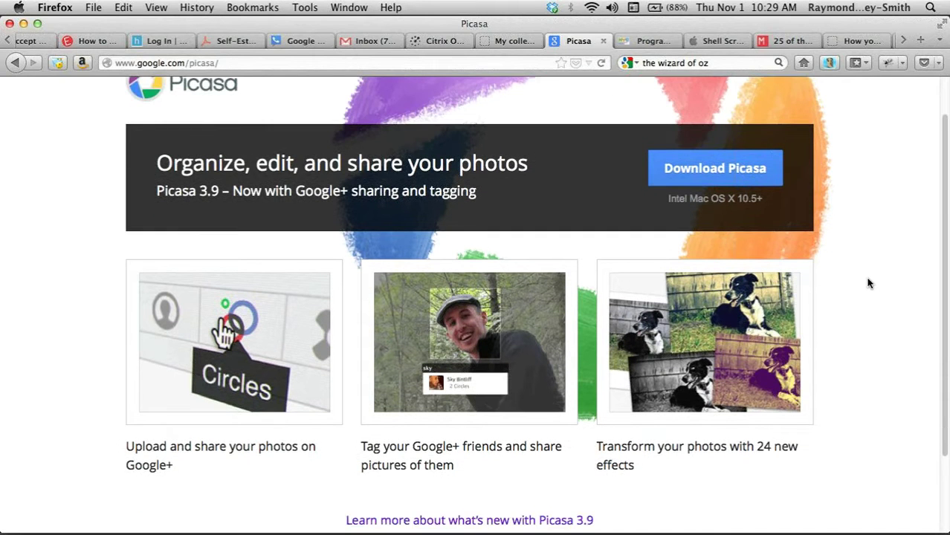
{"action": "scroll", "coordinate": [868, 283], "scroll_direction": "down", "scroll_amount": 4}
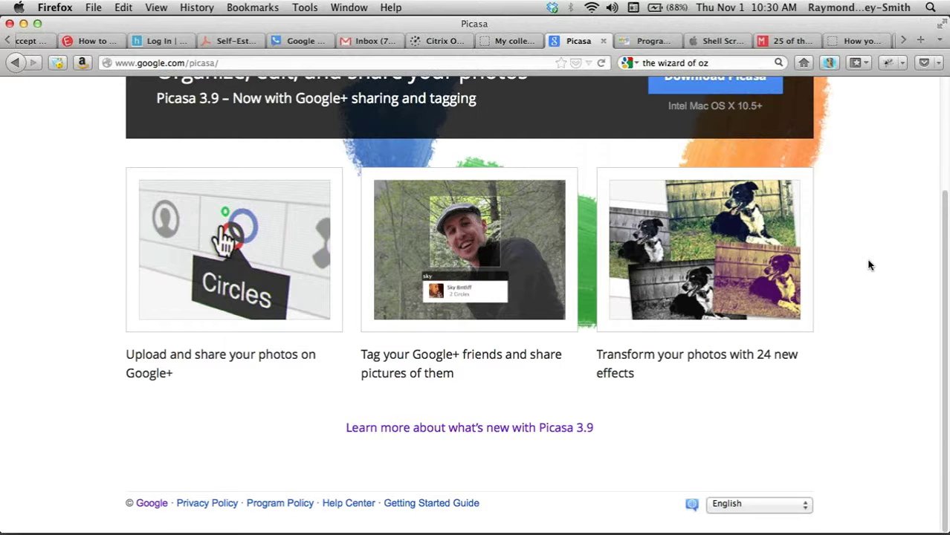
{"action": "scroll", "coordinate": [870, 265], "scroll_direction": "up", "scroll_amount": 1}
{"action": "scroll", "coordinate": [870, 265], "scroll_direction": "up", "scroll_amount": 5}
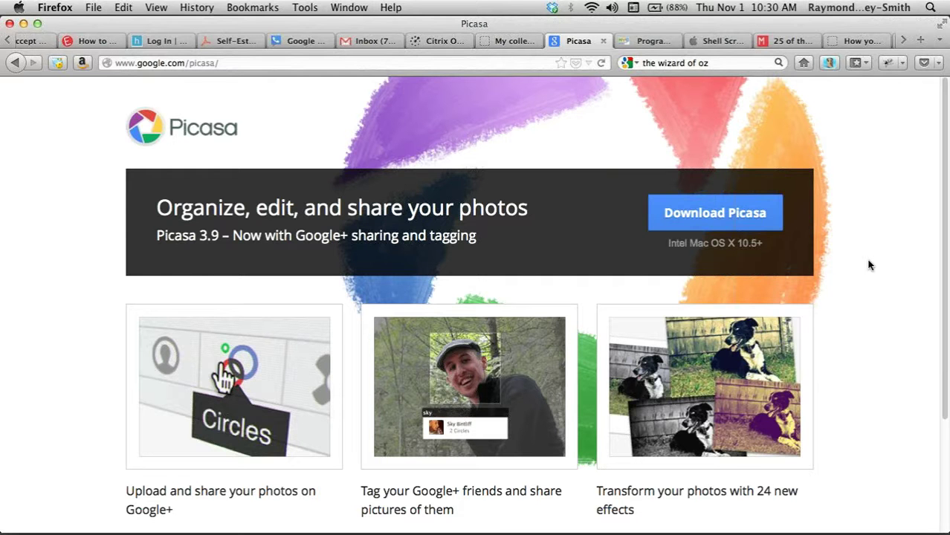
- Go to picasaweb.google.com using the address bar's suggestion for 'pic'
{"action": "left_click", "coordinate": [447, 64]}
{"action": "type", "text": "p"}
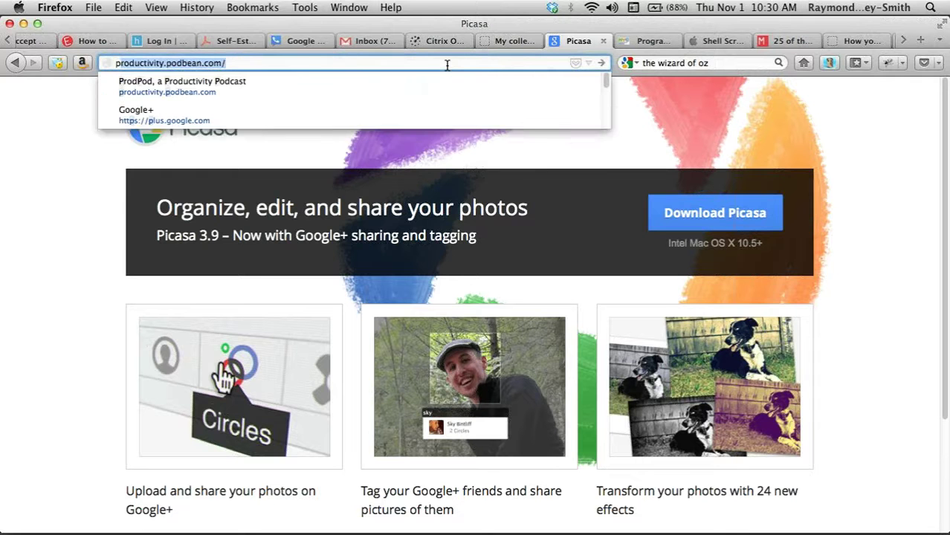
{"action": "type", "text": "icasaweb.google"}
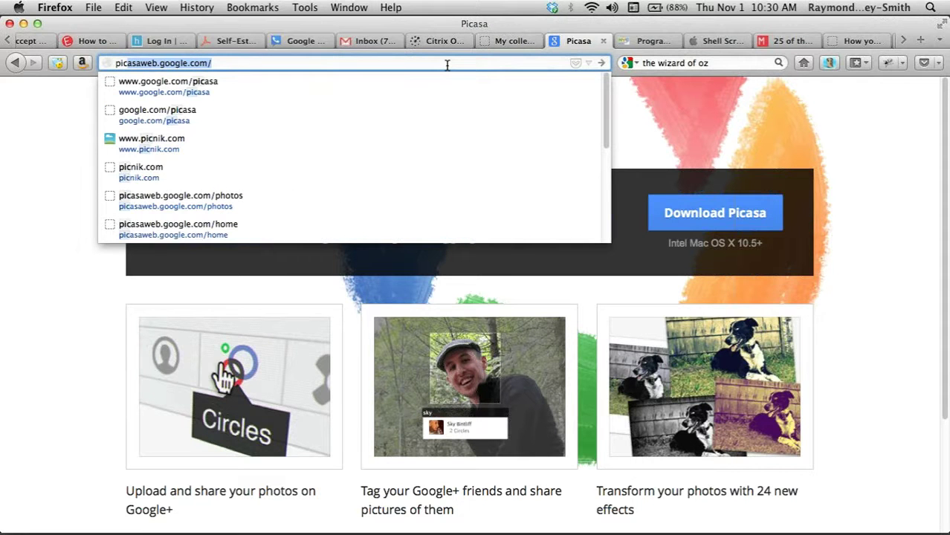
{"action": "key", "text": "Return"}
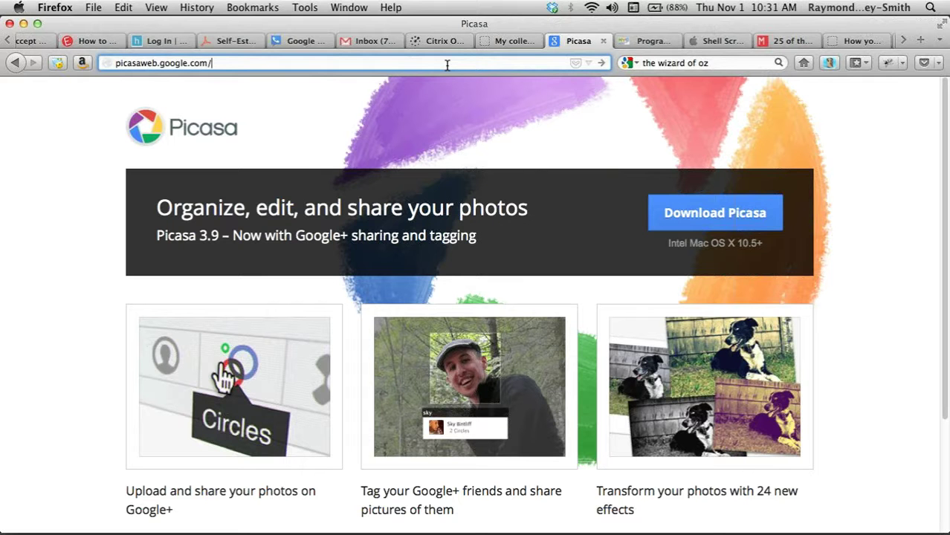
{"action": "key", "text": "Return"}
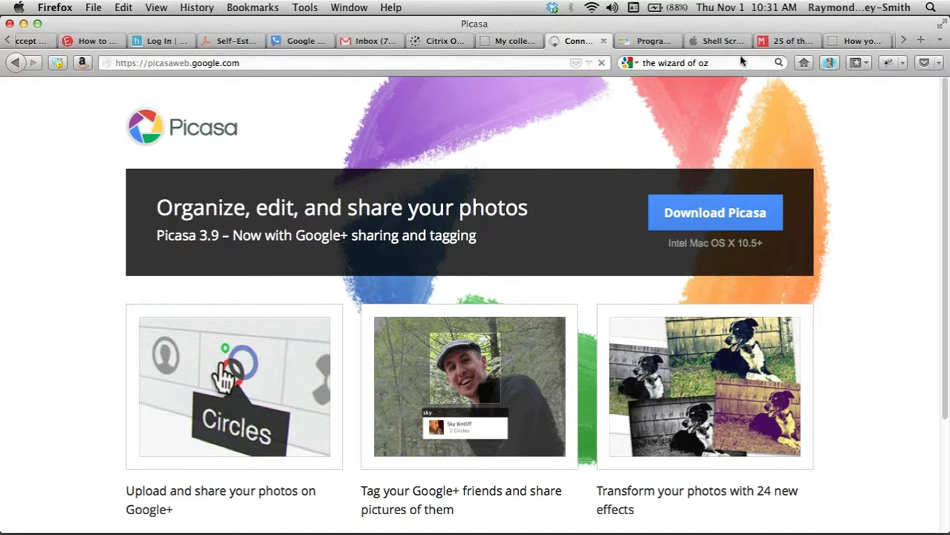
- Clear the leftover search text, dismiss the Google+ notice, and browse the recent albums
{"action": "left_click", "coordinate": [740, 62]}
{"action": "key", "text": "BackSpace"}
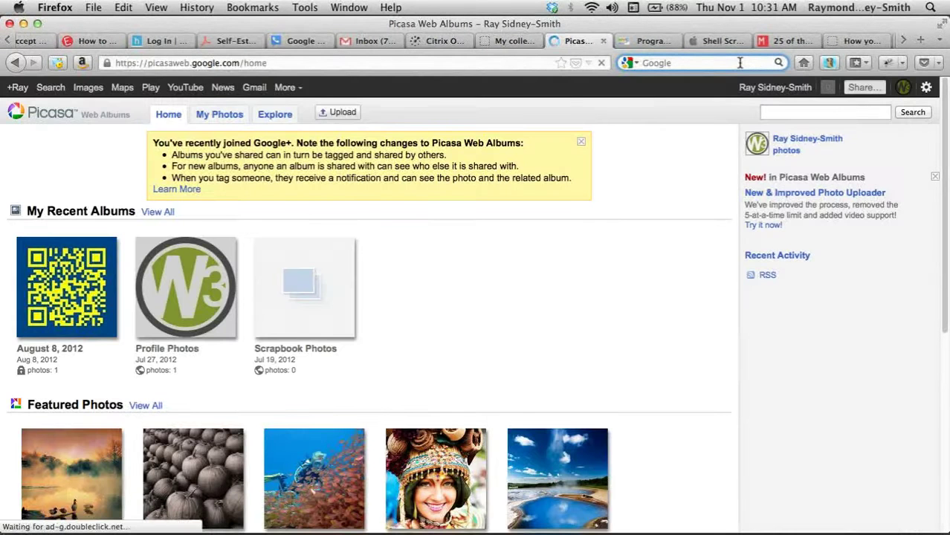
{"action": "left_click", "coordinate": [580, 144]}
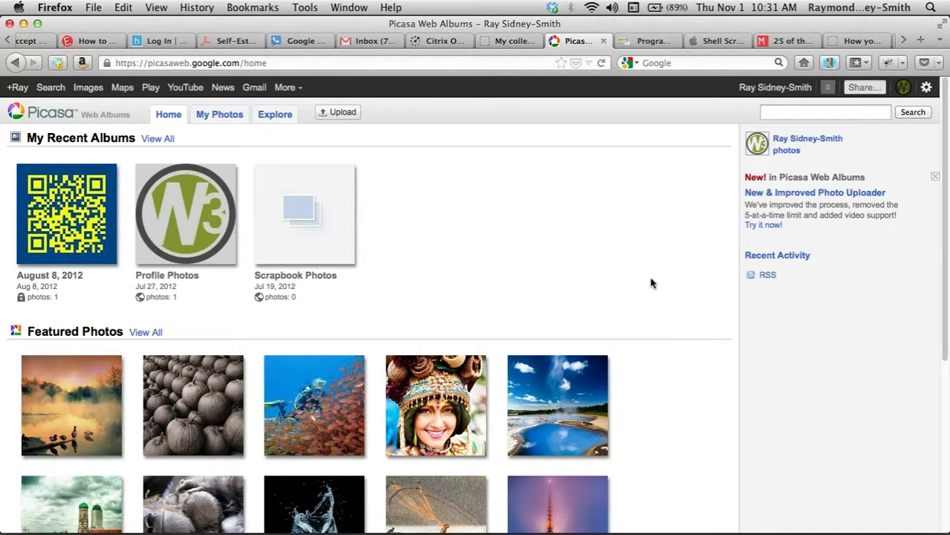
{"action": "scroll", "coordinate": [651, 283], "scroll_direction": "down", "scroll_amount": 1}
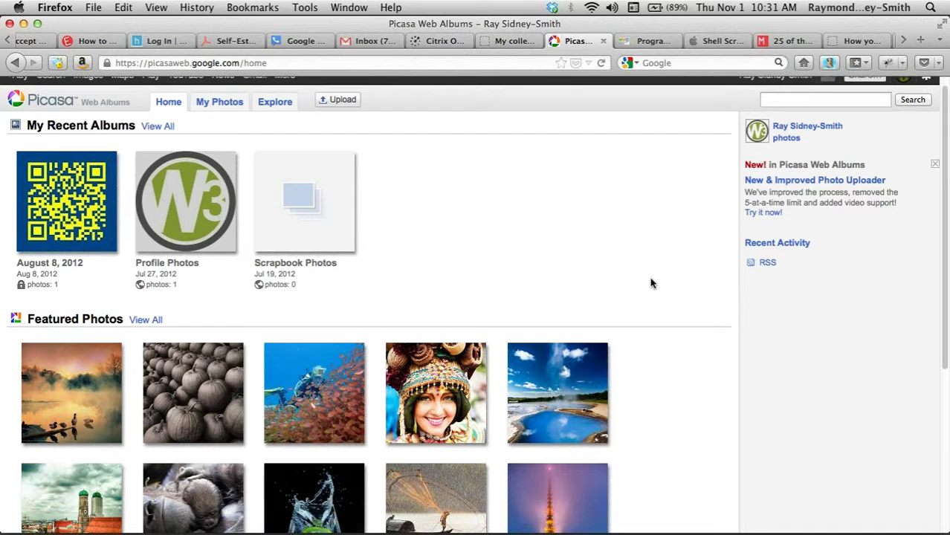
{"action": "scroll", "coordinate": [651, 283], "scroll_direction": "down", "scroll_amount": 5}
{"action": "scroll", "coordinate": [651, 283], "scroll_direction": "up", "scroll_amount": 5}
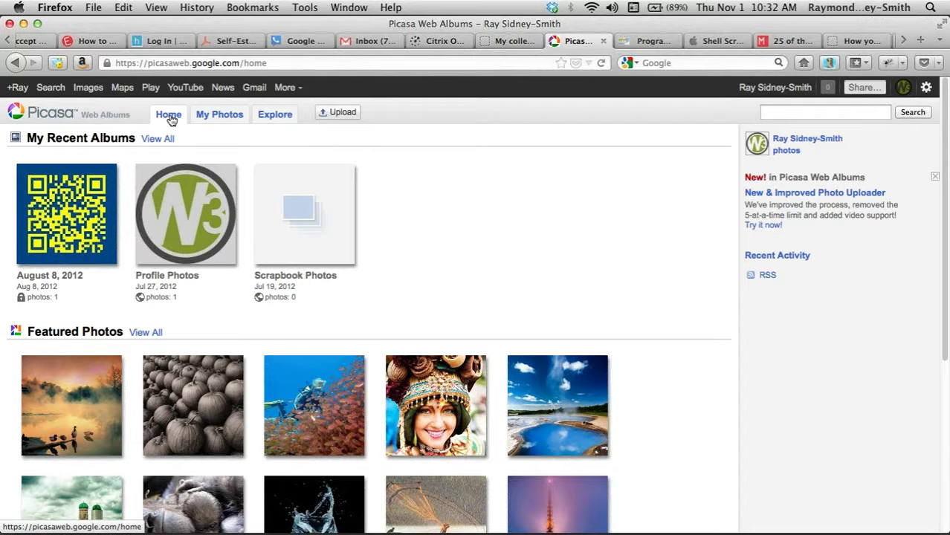
- Go to My Photos to list the August 8, 2012, Profile Photos and Scrapbook Photos albums
{"action": "left_click", "coordinate": [220, 117]}
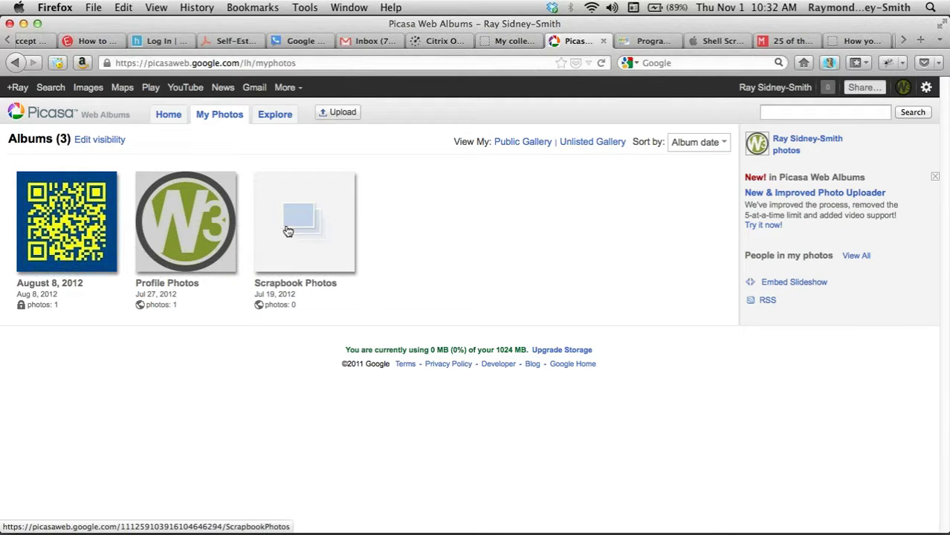
- Open the August 8, 2012 album and start a slideshow of its QR-code photo
{"action": "left_click", "coordinate": [65, 288]}
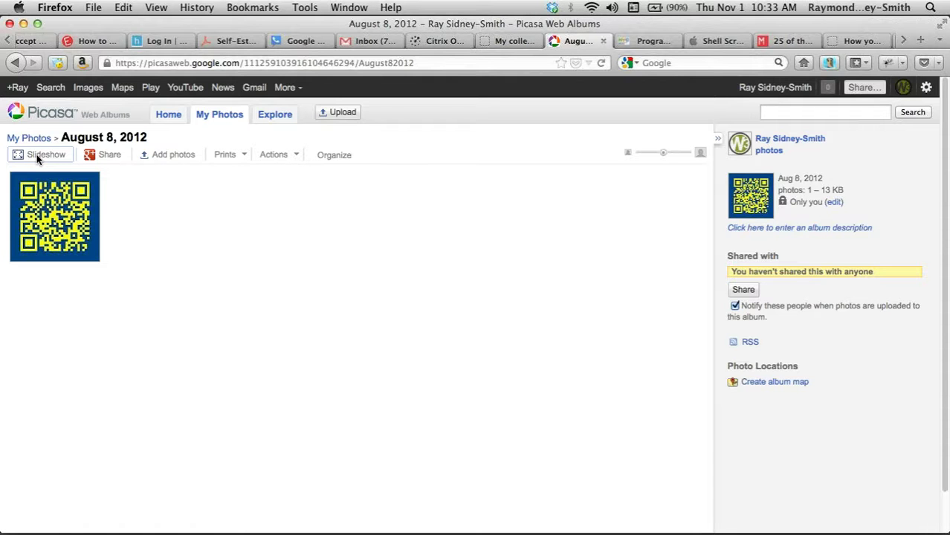
{"action": "left_click", "coordinate": [37, 157]}
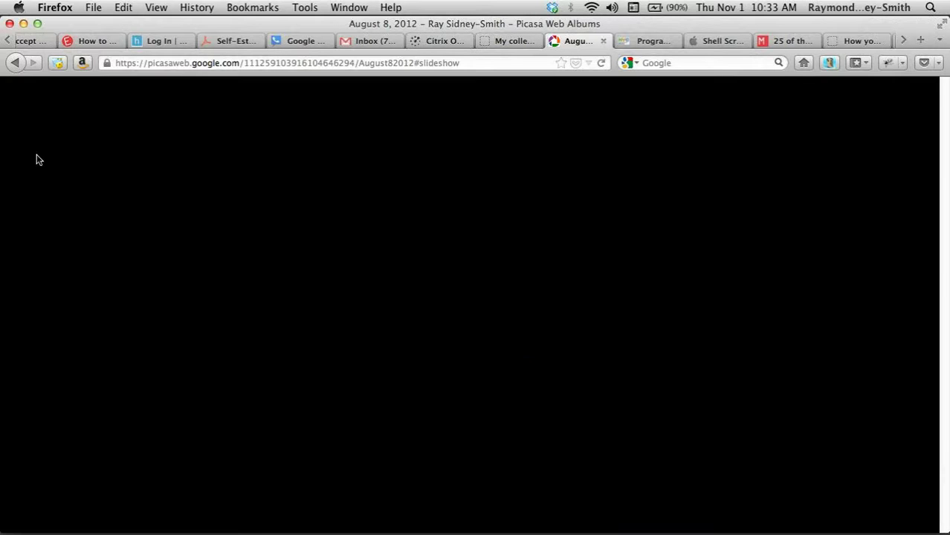
- Shorten the slideshow interval, set it back to 3 seconds, then exit to the album
{"action": "mouse_move", "coordinate": [551, 492]}
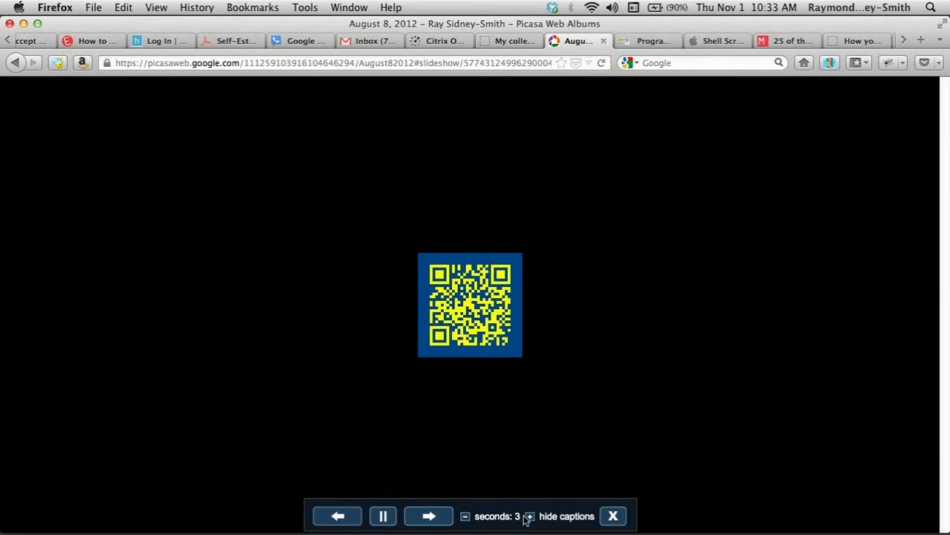
{"action": "left_click", "coordinate": [465, 517]}
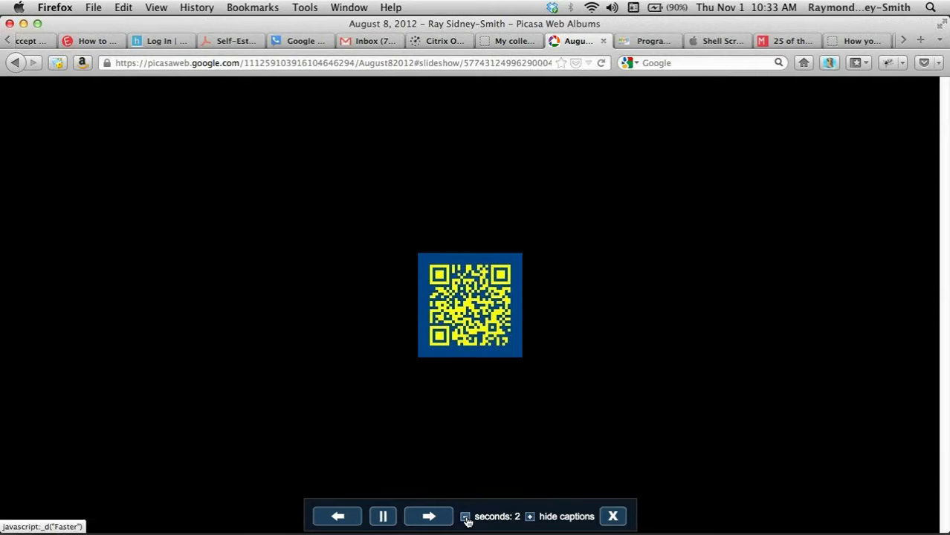
{"action": "left_click", "coordinate": [465, 517]}
{"action": "left_click", "coordinate": [529, 517]}
{"action": "left_click", "coordinate": [529, 517]}
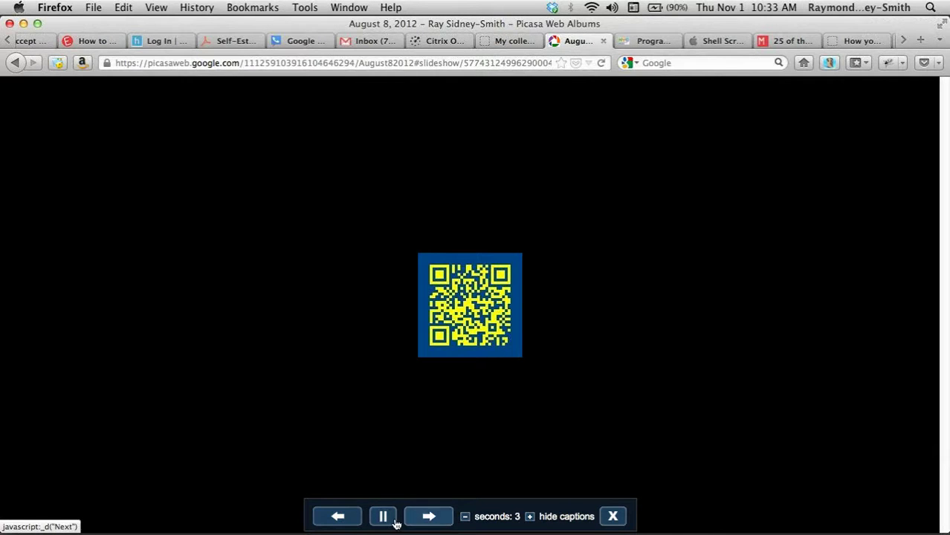
{"action": "left_click", "coordinate": [612, 518]}
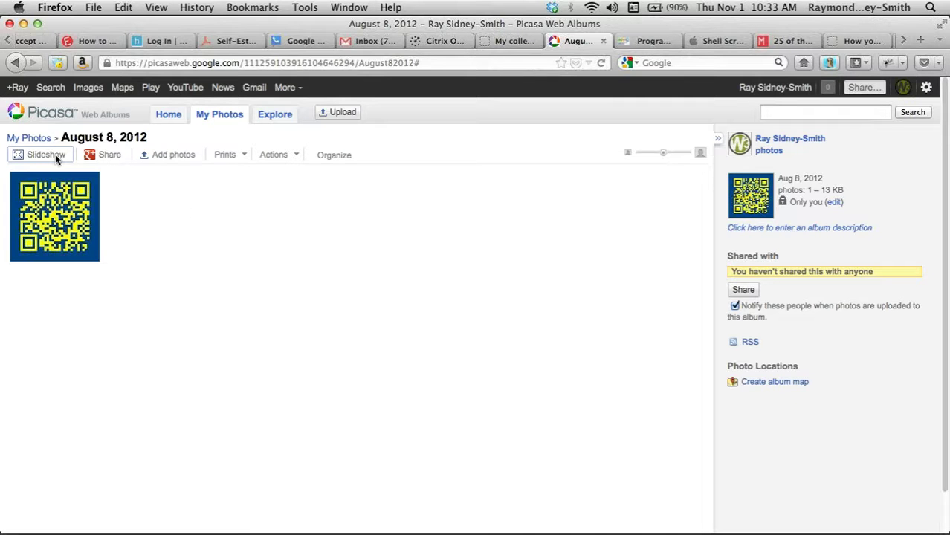
{"action": "left_click", "coordinate": [106, 155]}
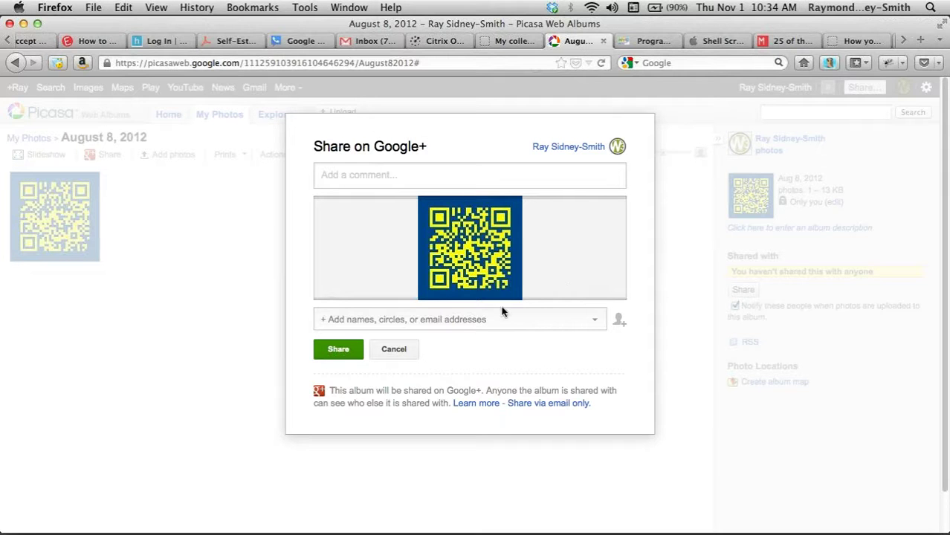
{"action": "left_click", "coordinate": [463, 323]}
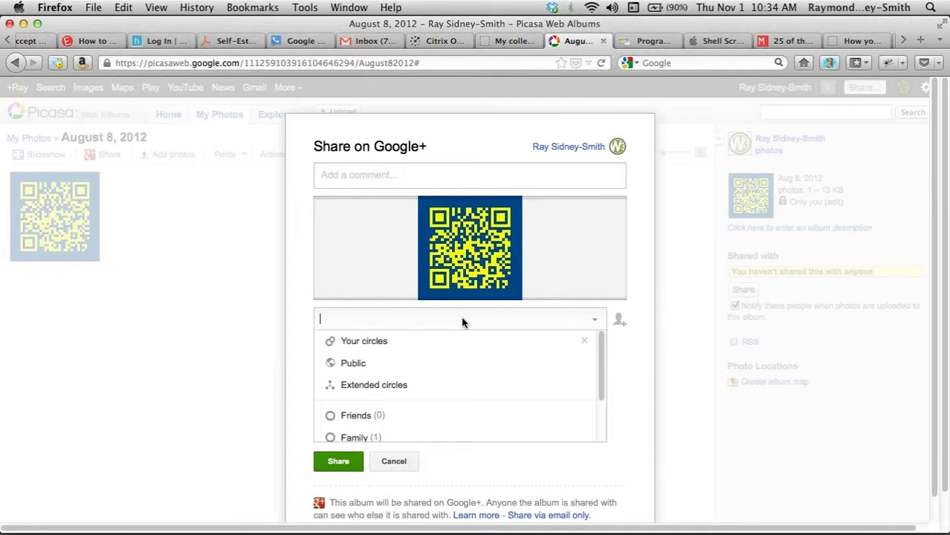
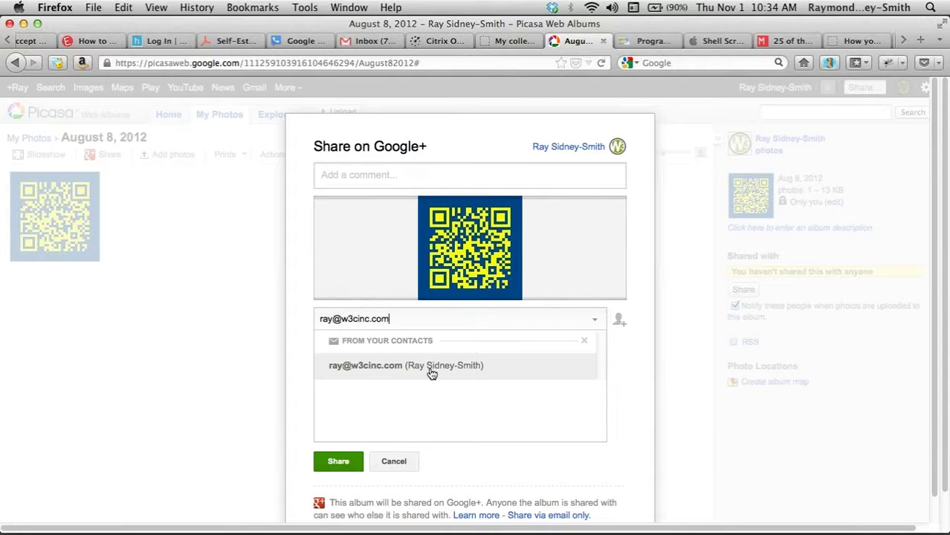
{"action": "left_click", "coordinate": [429, 369]}
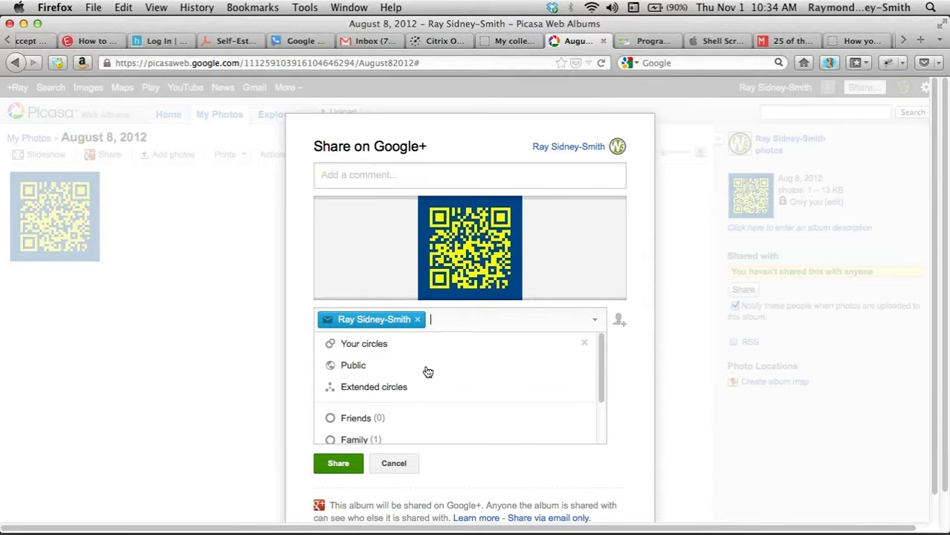
{"action": "left_click", "coordinate": [418, 322]}
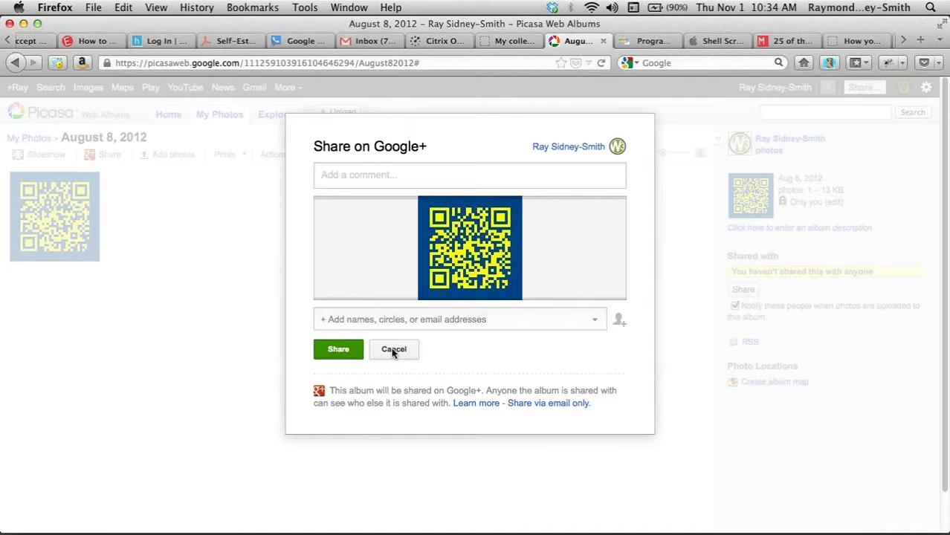
{"action": "left_click", "coordinate": [393, 350]}
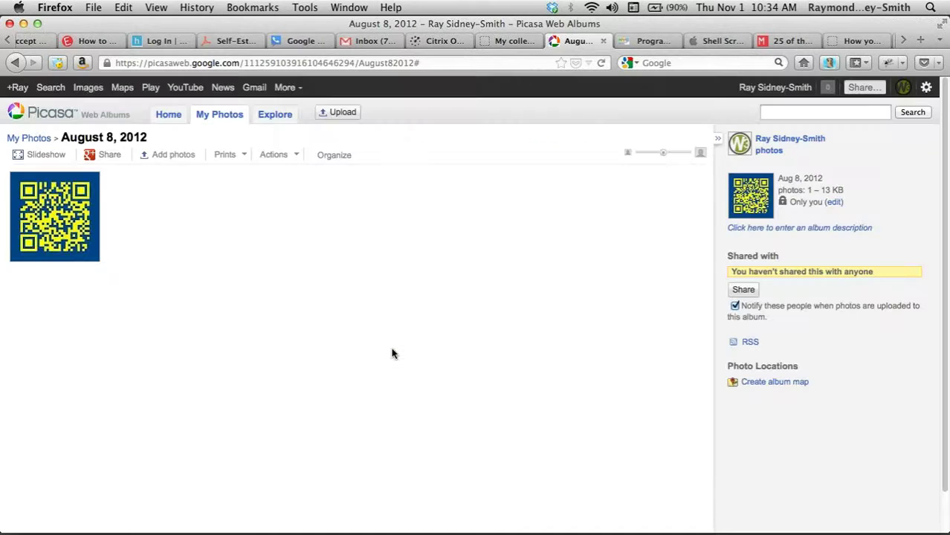
- Open the Add photos upload page for the August 8, 2012 album
{"action": "left_click", "coordinate": [172, 154]}
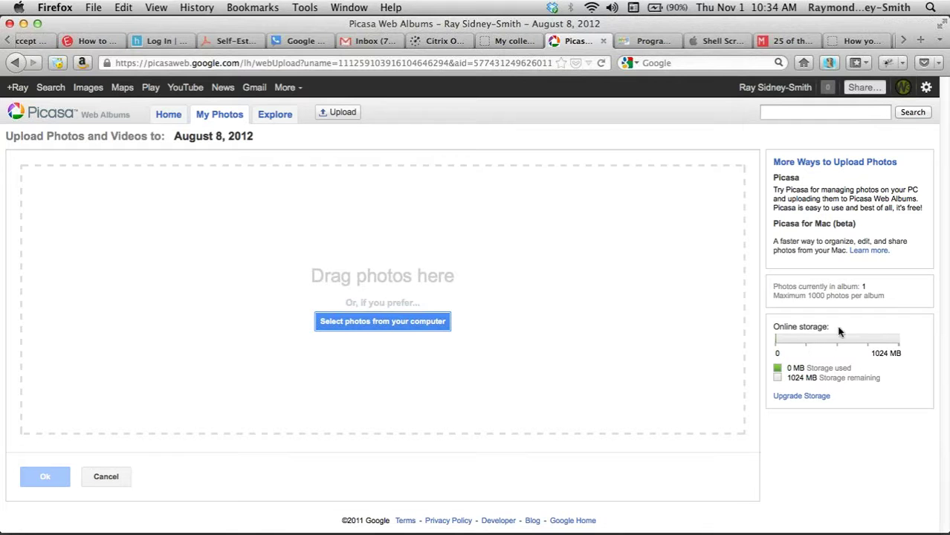
- Browse the Buy Storage plans: Free, 25 GB at $2.49/month, 100 GB at $4.99/month
{"action": "left_click", "coordinate": [798, 399]}
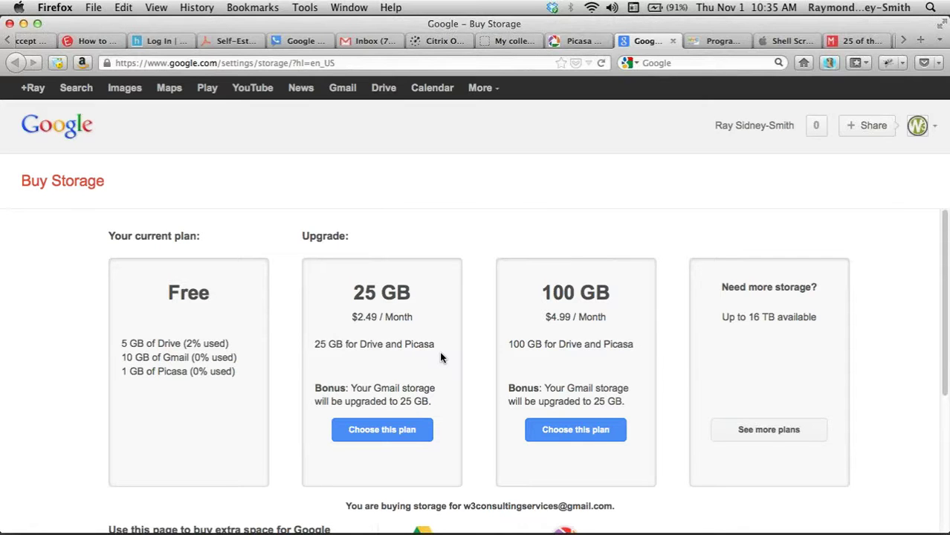
{"action": "scroll", "coordinate": [440, 358], "scroll_direction": "down", "scroll_amount": 2}
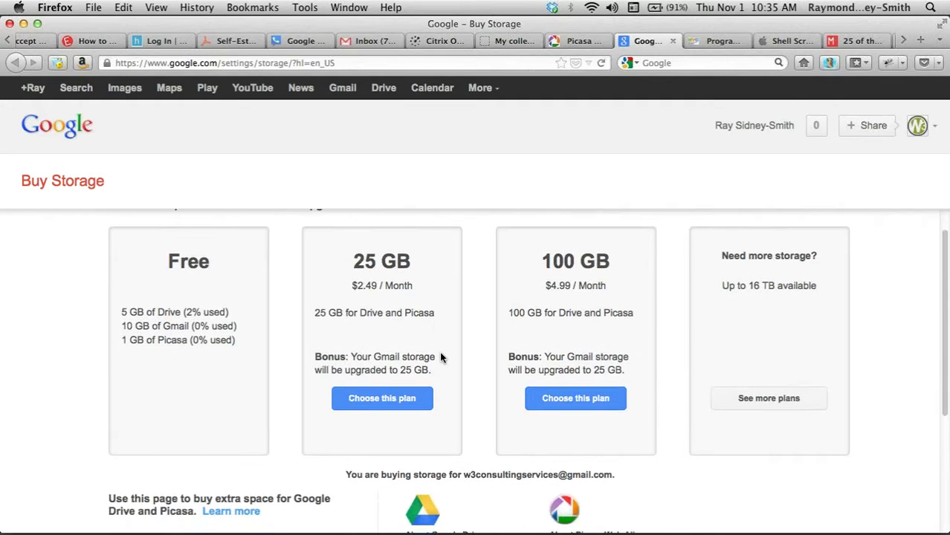
{"action": "scroll", "coordinate": [440, 359], "scroll_direction": "down", "scroll_amount": 3}
{"action": "scroll", "coordinate": [441, 357], "scroll_direction": "up", "scroll_amount": 4}
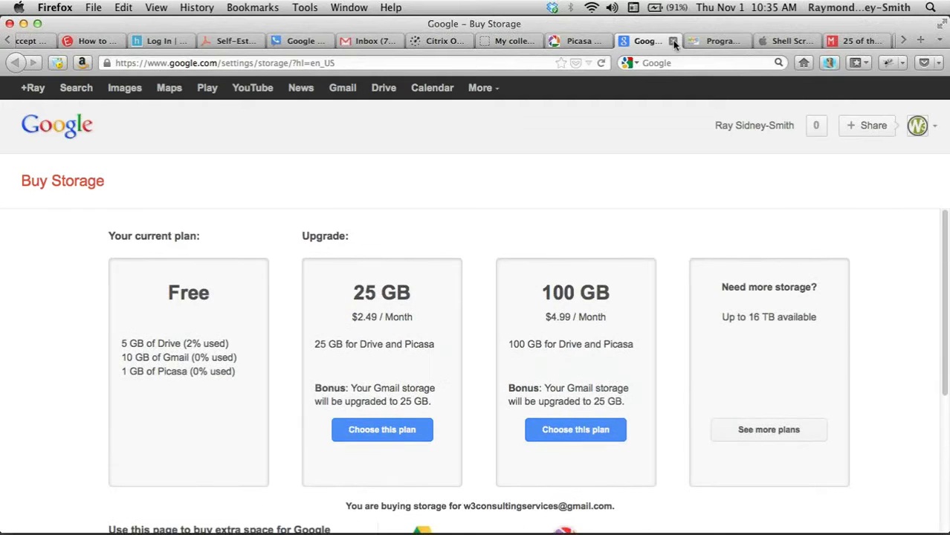
- Close the storage tab, cancel the upload, and return to the My Photos album list
{"action": "left_click", "coordinate": [673, 40]}
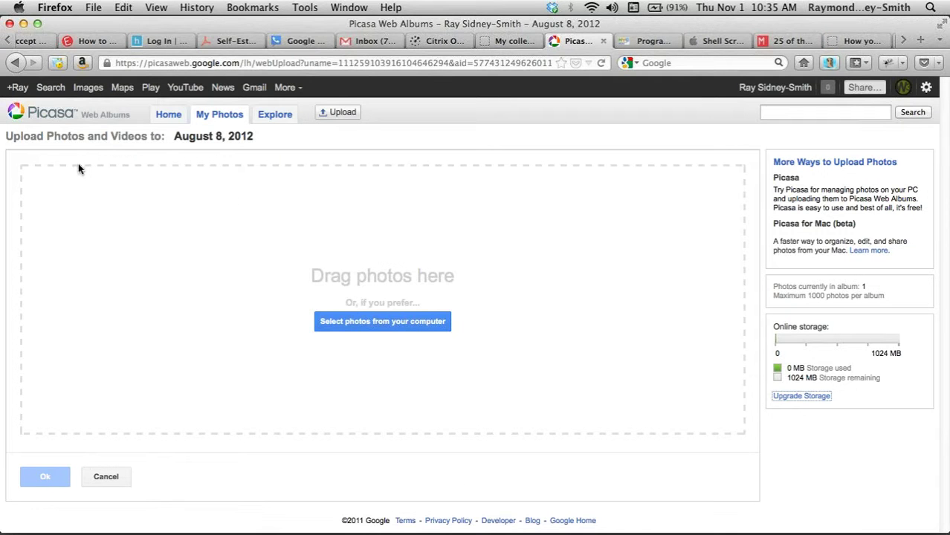
{"action": "left_click", "coordinate": [104, 479]}
{"action": "left_click", "coordinate": [210, 117]}
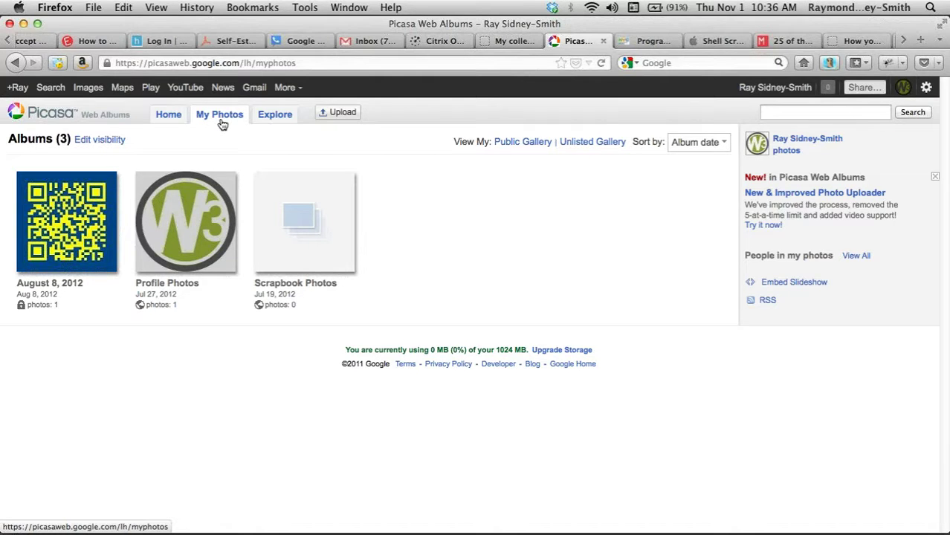
- Open the August 8, 2012 album and look through its Prints and Actions menus
{"action": "left_click", "coordinate": [65, 218]}
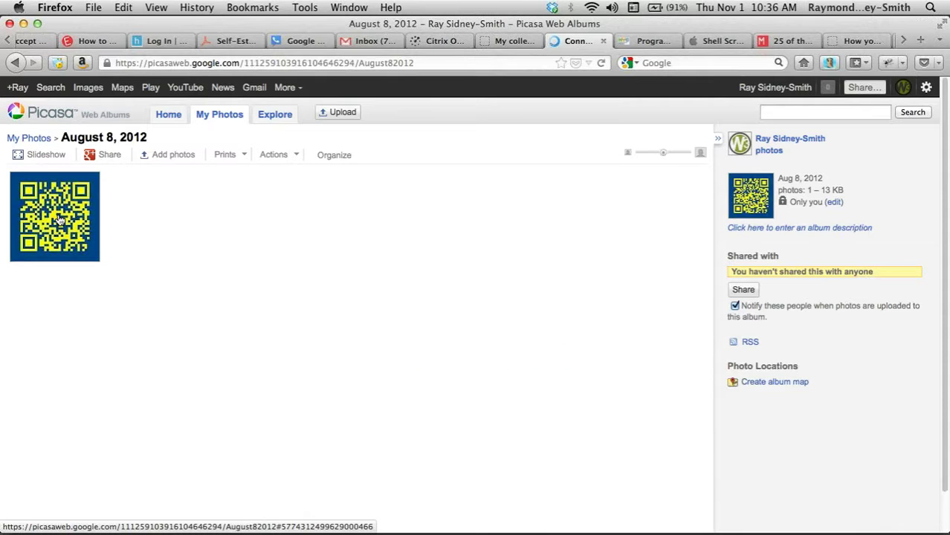
{"action": "left_click", "coordinate": [234, 155]}
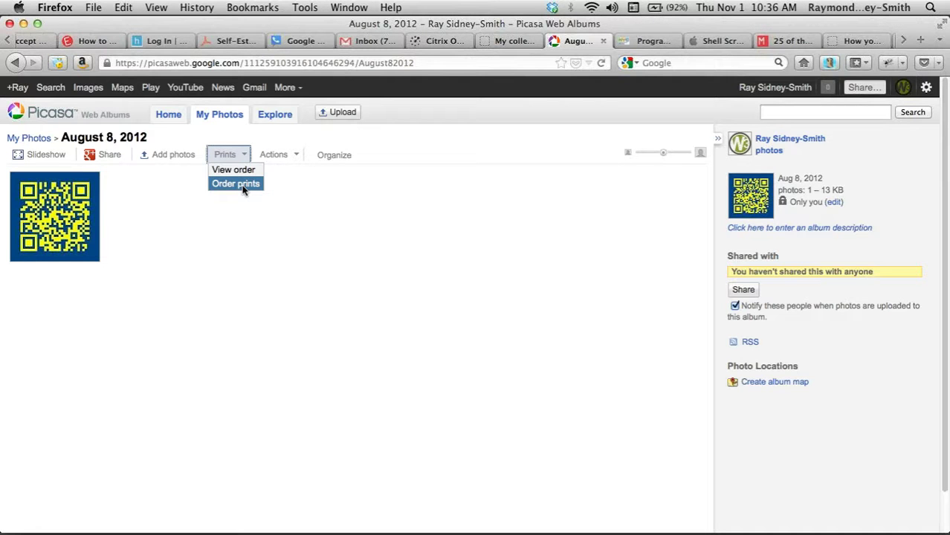
{"action": "left_click", "coordinate": [290, 154]}
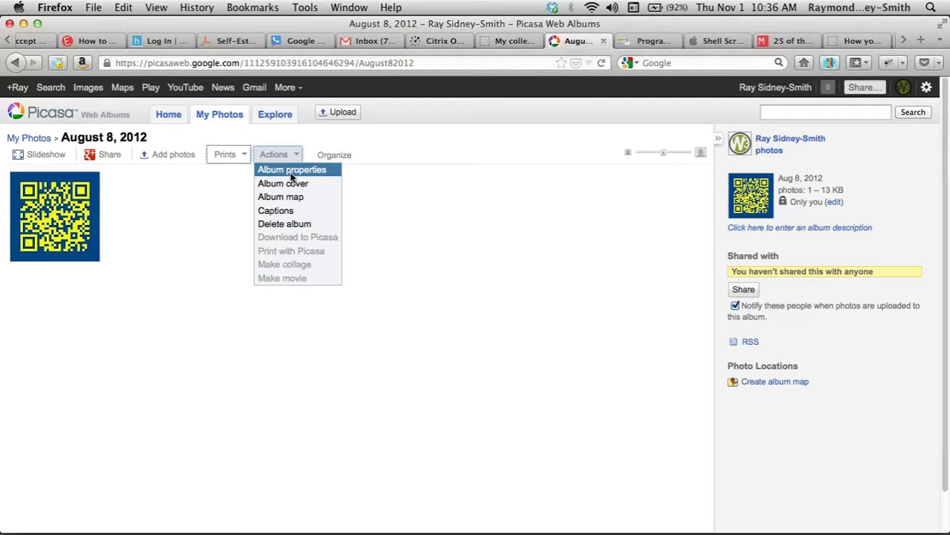
{"action": "left_click", "coordinate": [291, 133]}
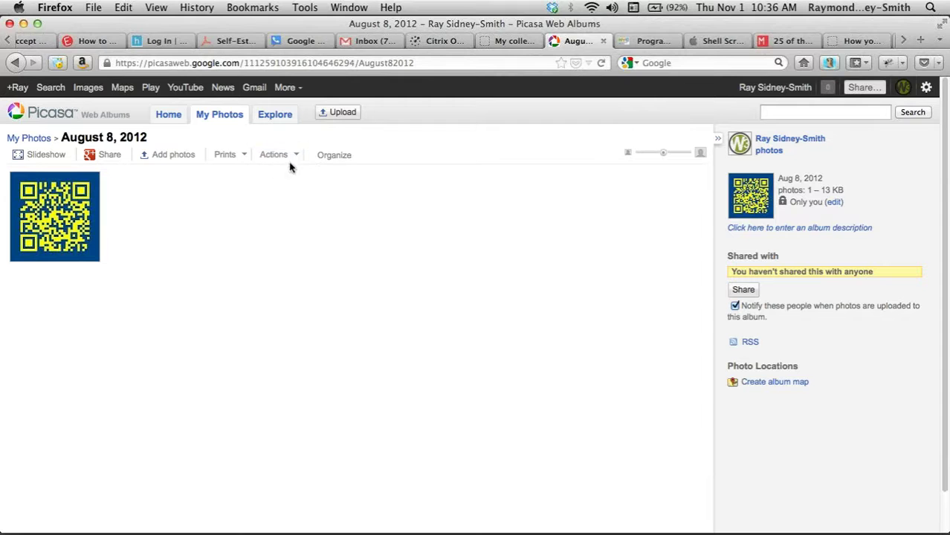
{"action": "left_click", "coordinate": [289, 157]}
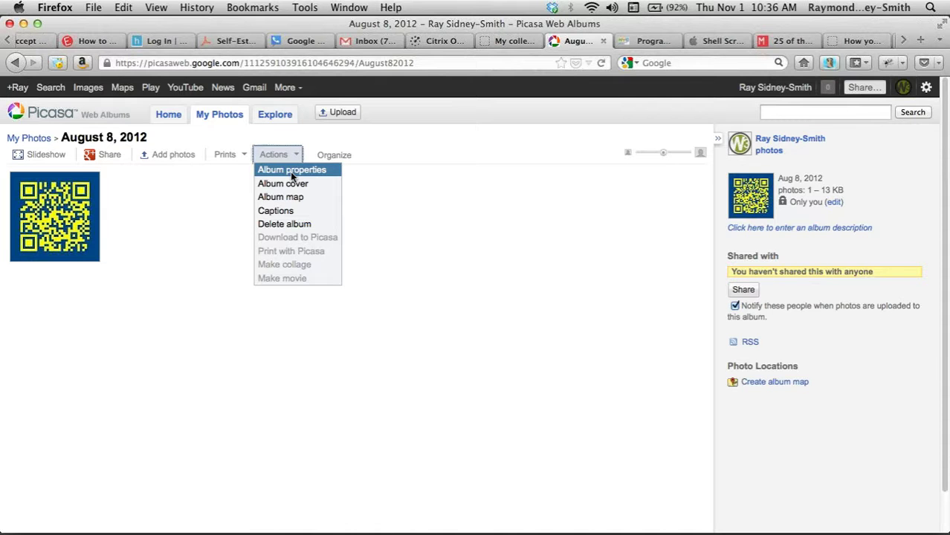
- In Edit album information, type 'QR Codes Webinar' and check the date, description and place fields
{"action": "left_click", "coordinate": [290, 170]}
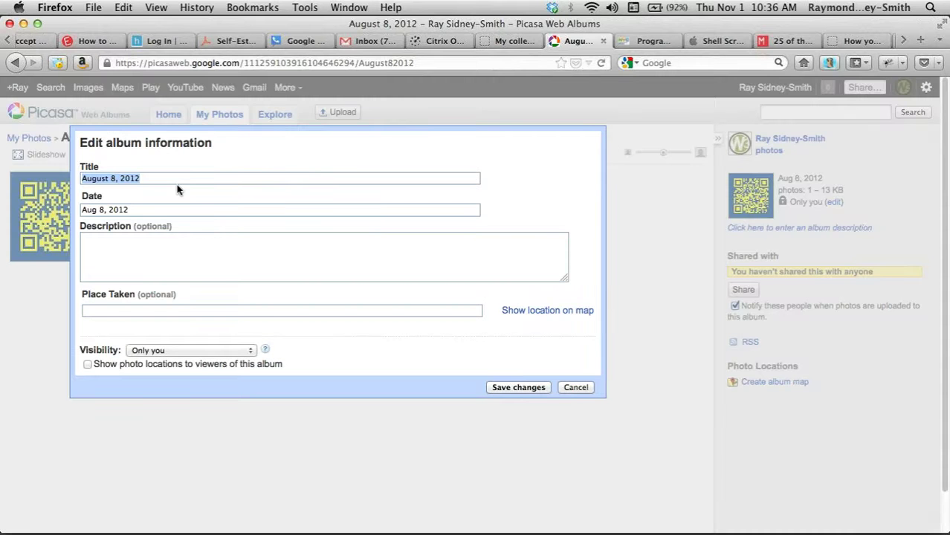
{"action": "type", "text": "QR"}
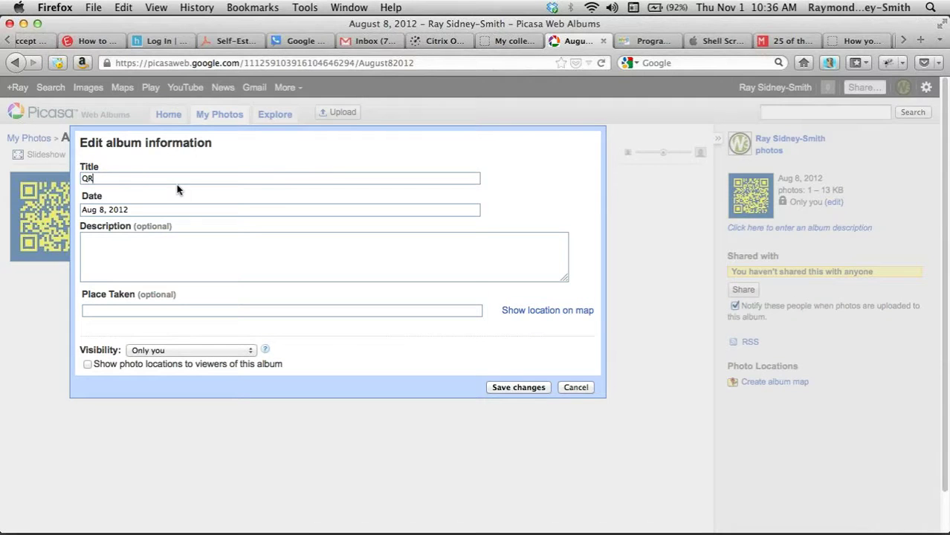
{"action": "type", "text": " Codes Webinar"}
{"action": "left_click", "coordinate": [170, 211]}
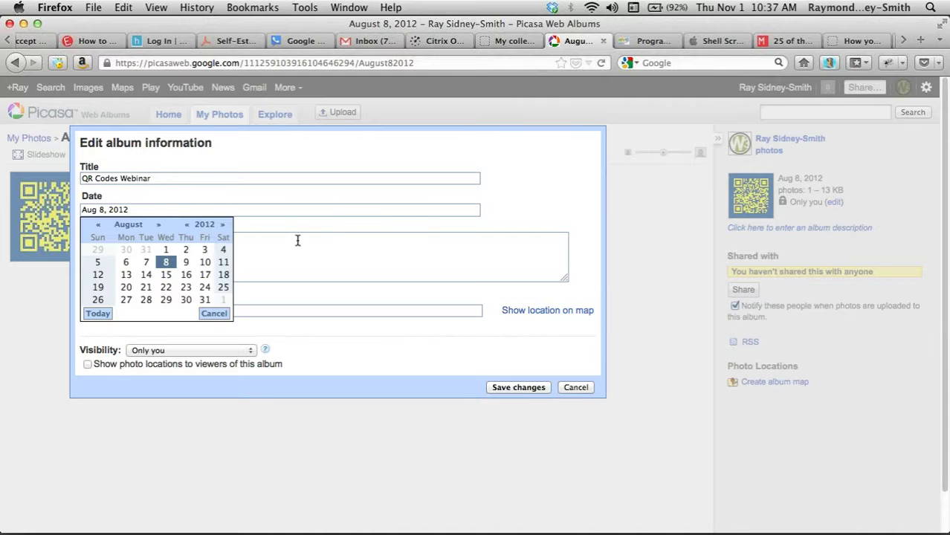
{"action": "left_click", "coordinate": [298, 244]}
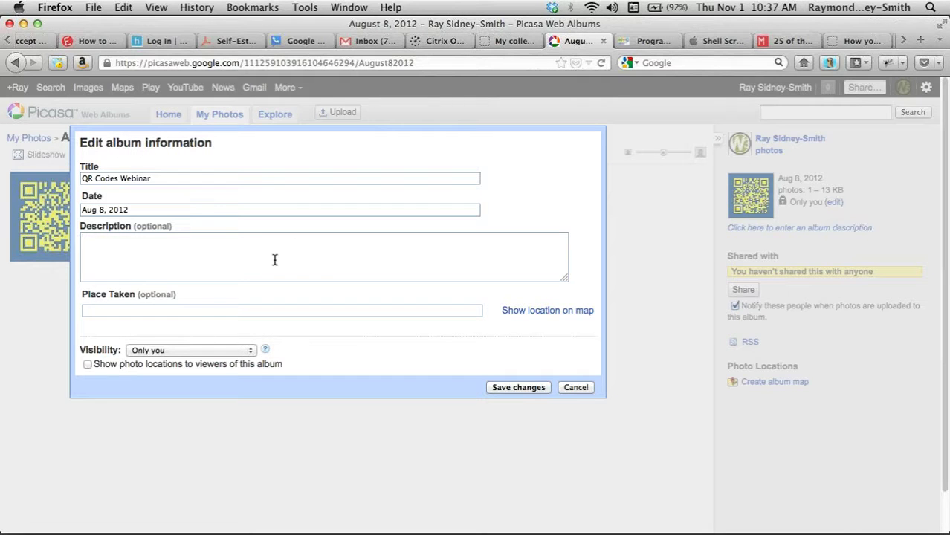
{"action": "left_click", "coordinate": [280, 310]}
- Leave visibility on 'Only you' and close the editor without saving
{"action": "left_click", "coordinate": [249, 350]}
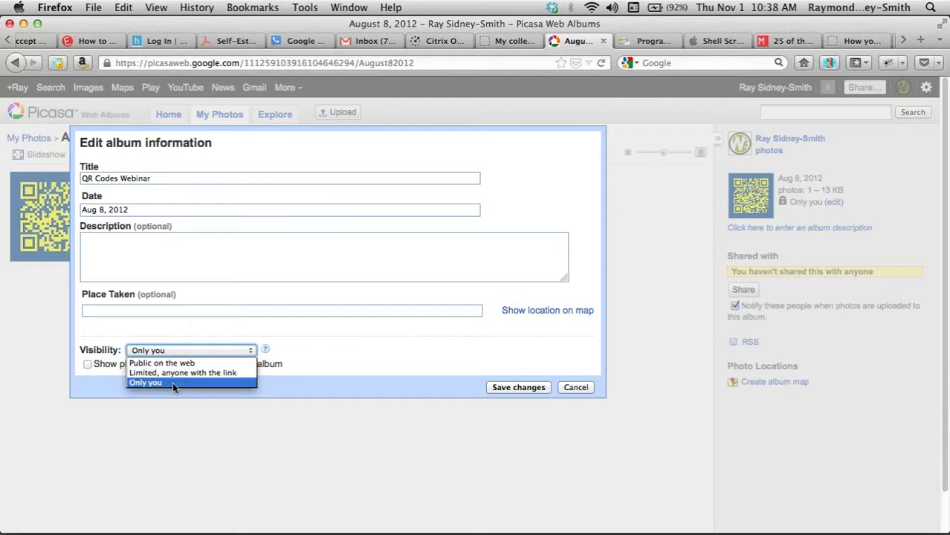
{"action": "left_click", "coordinate": [334, 365]}
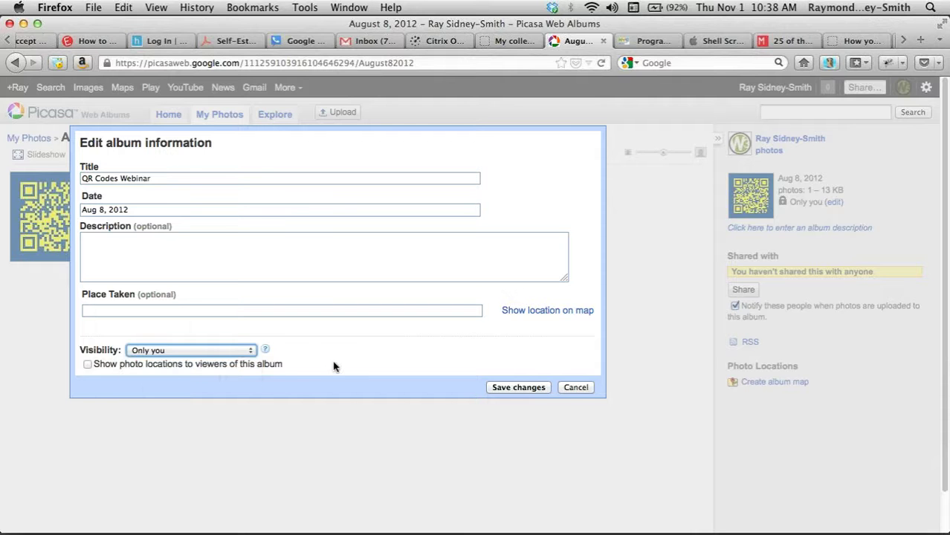
{"action": "left_click", "coordinate": [372, 358]}
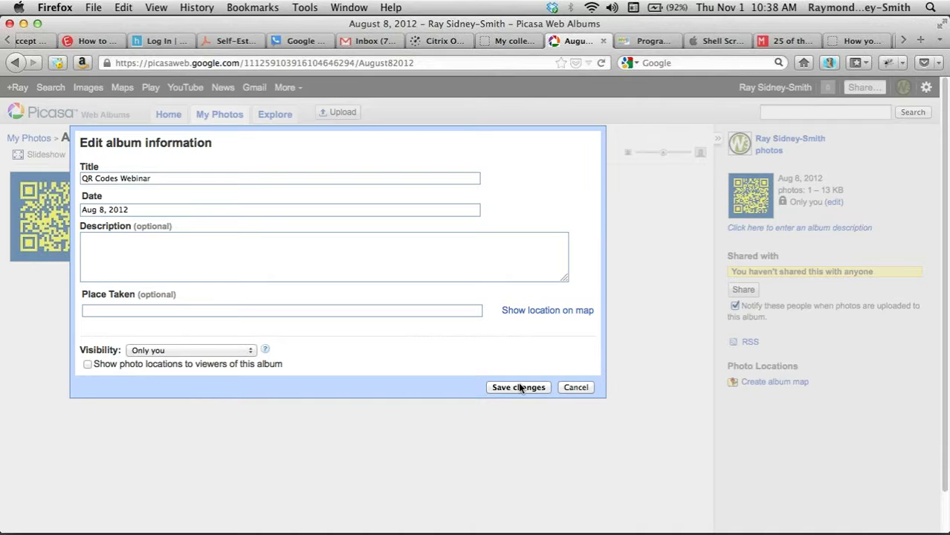
{"action": "left_click", "coordinate": [566, 387]}
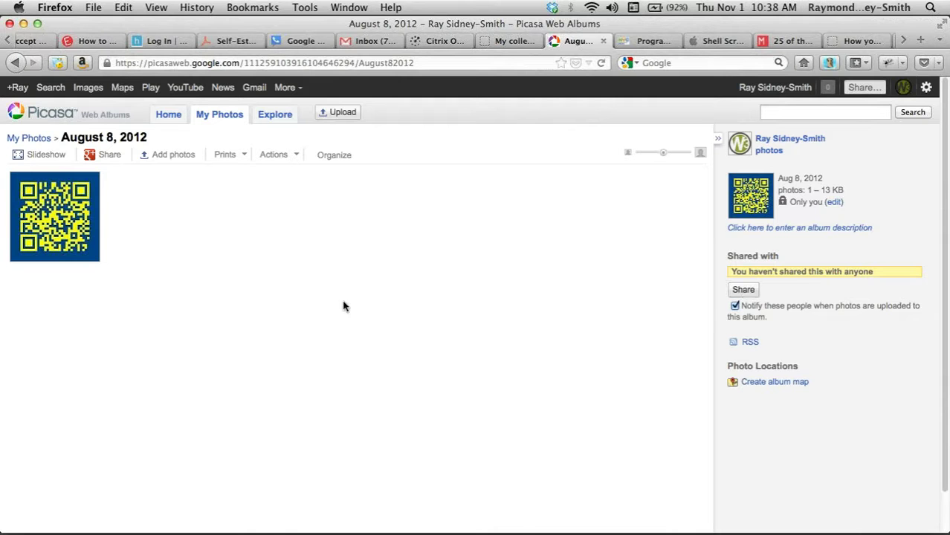
- Share the August 8, 2012 album with one suggested Google+ contact
{"action": "left_click", "coordinate": [742, 292]}
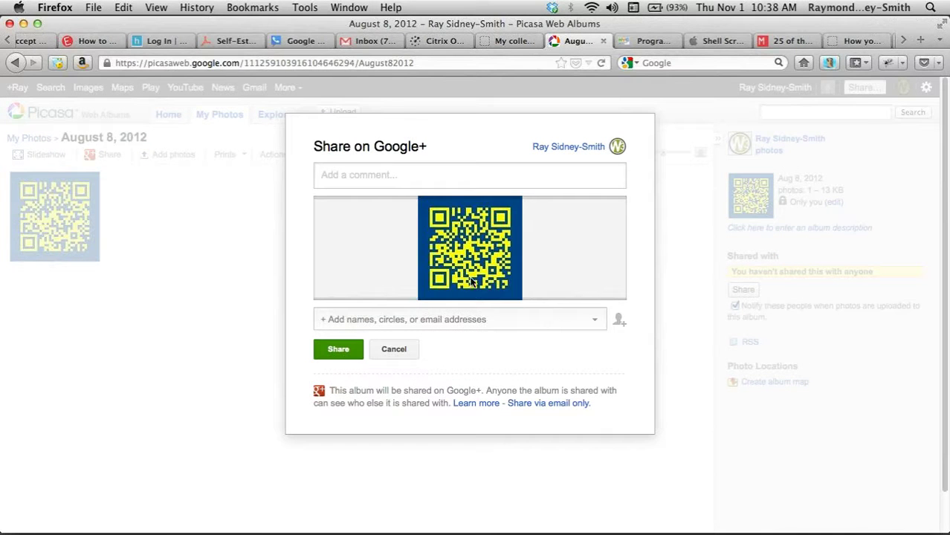
{"action": "left_click", "coordinate": [502, 321]}
{"action": "type", "text": "Ray"}
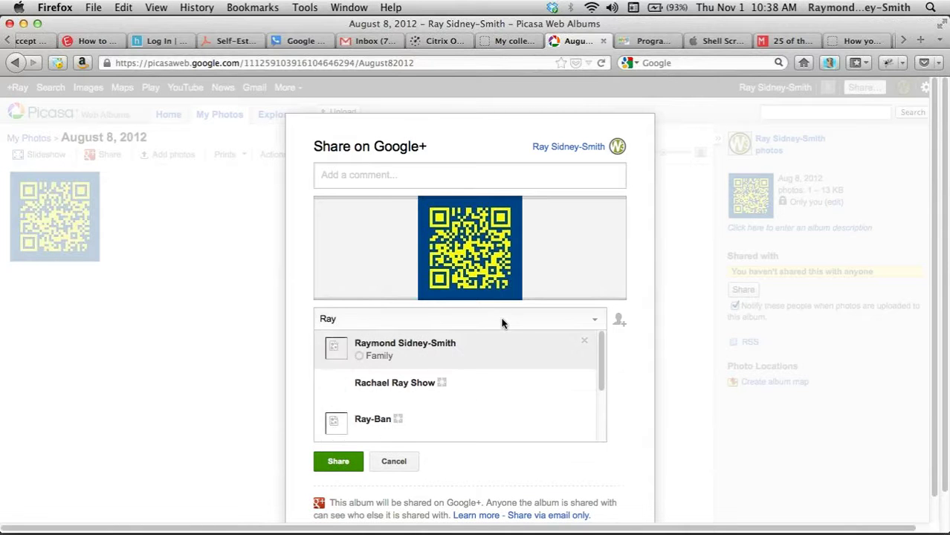
{"action": "left_click", "coordinate": [420, 351]}
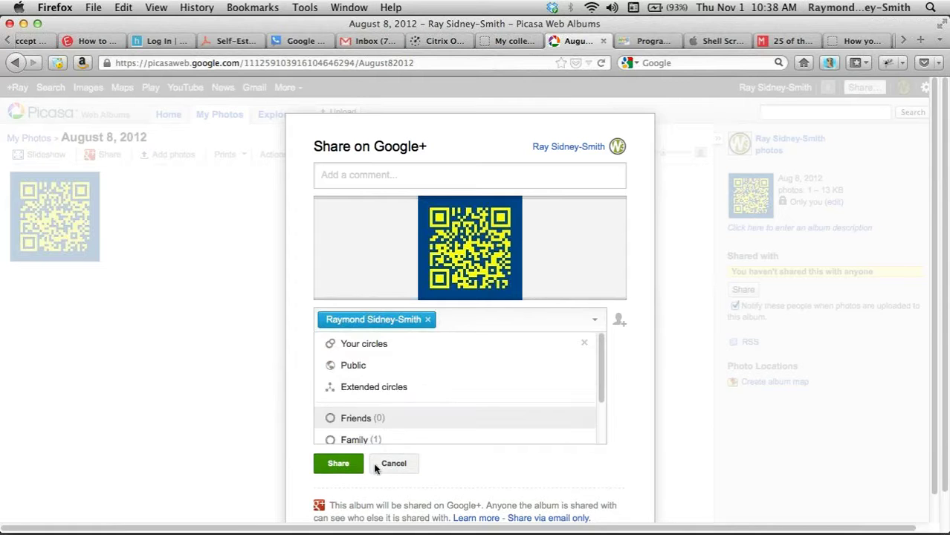
{"action": "left_click", "coordinate": [338, 463]}
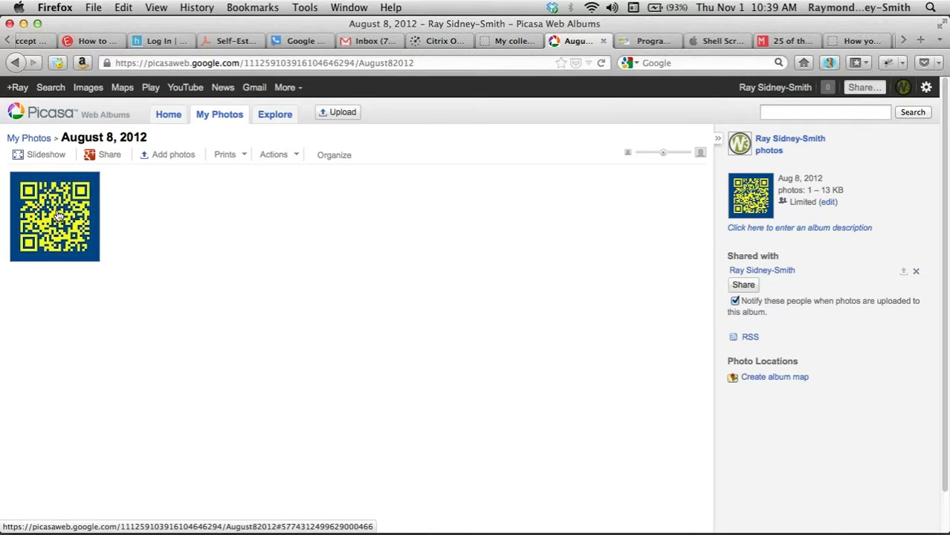
- Open the QR-code photo and check its photo actions list
{"action": "left_click", "coordinate": [58, 213]}
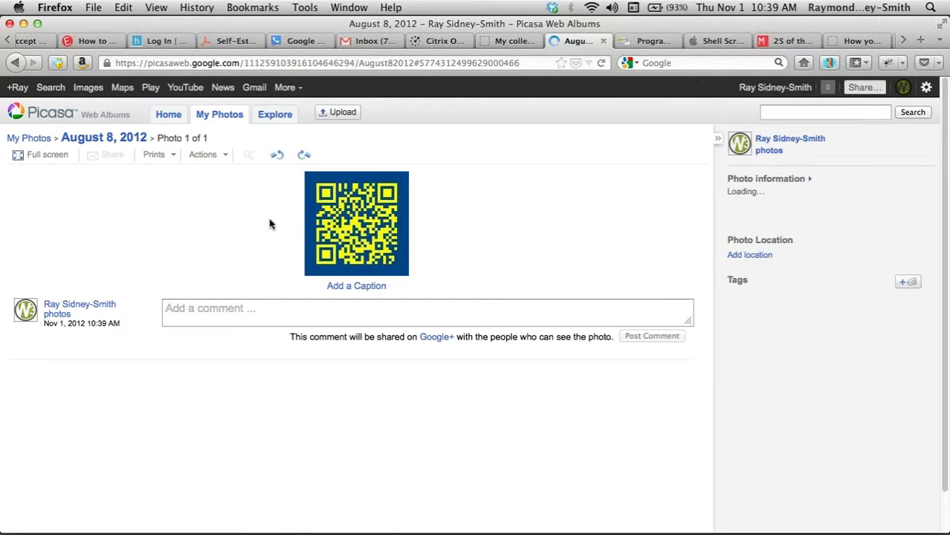
{"action": "left_click", "coordinate": [213, 154]}
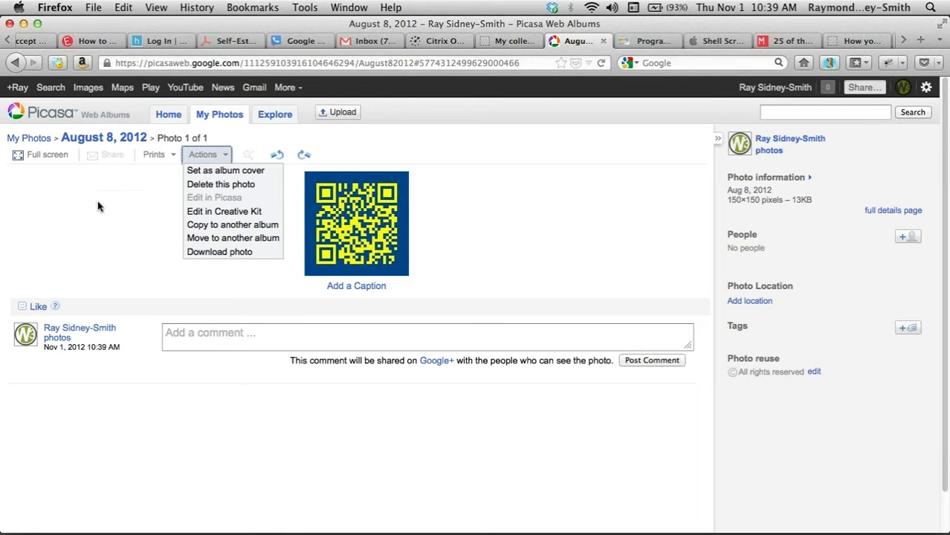
{"action": "left_click", "coordinate": [36, 146]}
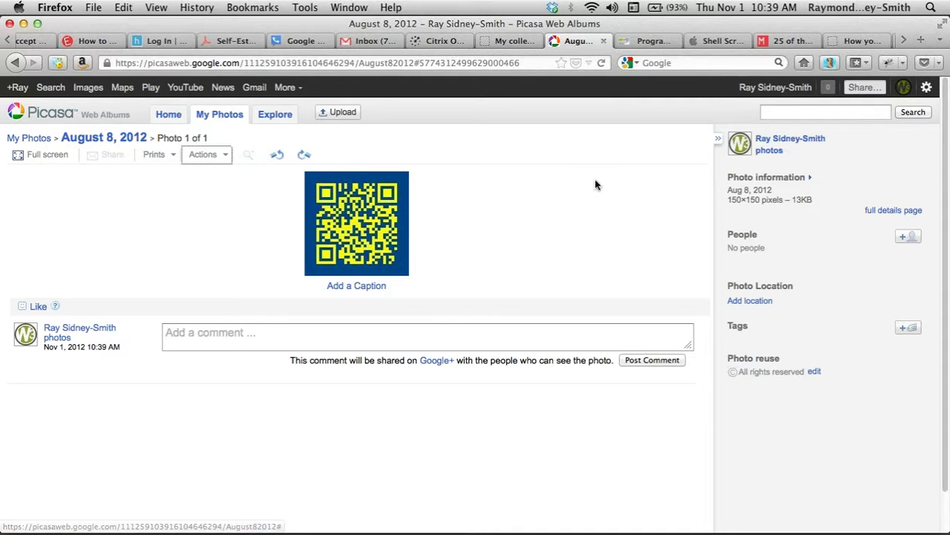
- Pin the photo to Alexandria by ZIP code, save the location, and return to the album
{"action": "left_click", "coordinate": [750, 301]}
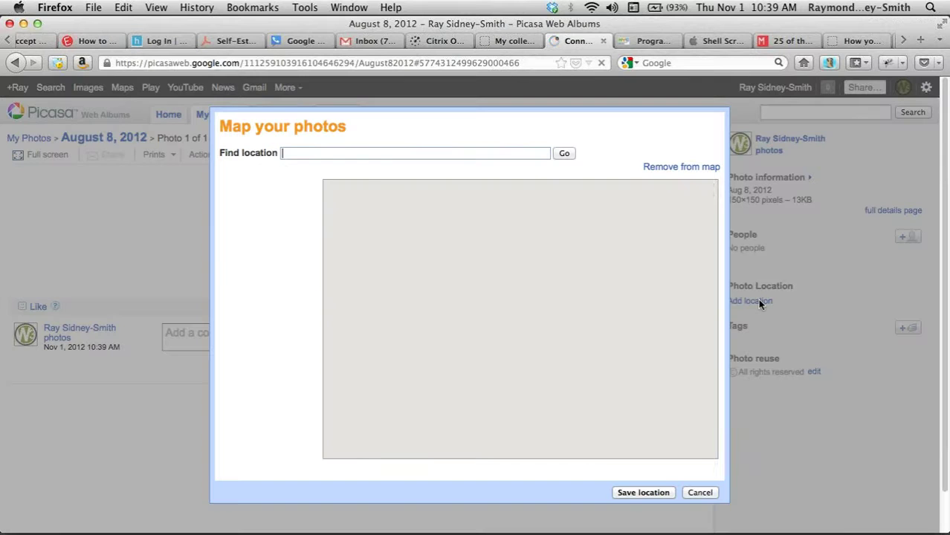
{"action": "type", "text": "22314"}
{"action": "left_click", "coordinate": [564, 153]}
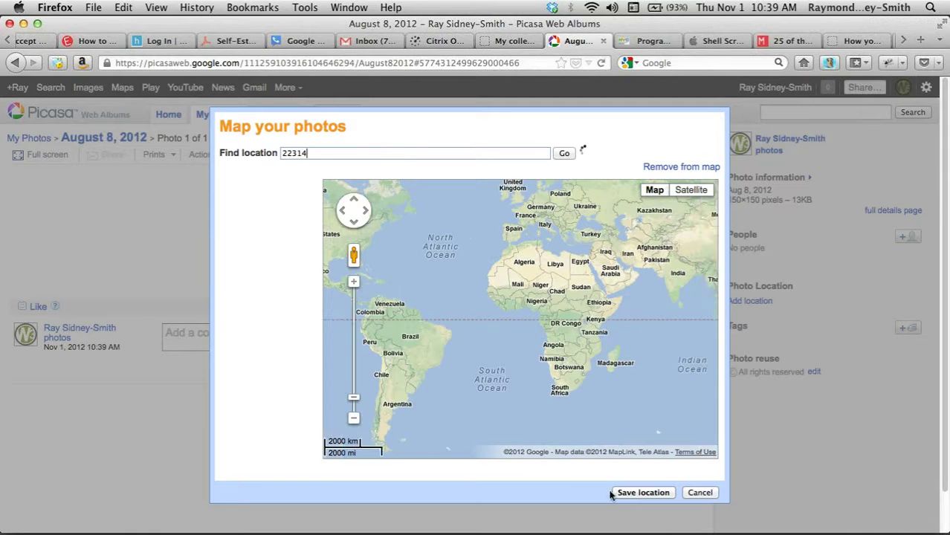
{"action": "left_click", "coordinate": [643, 493]}
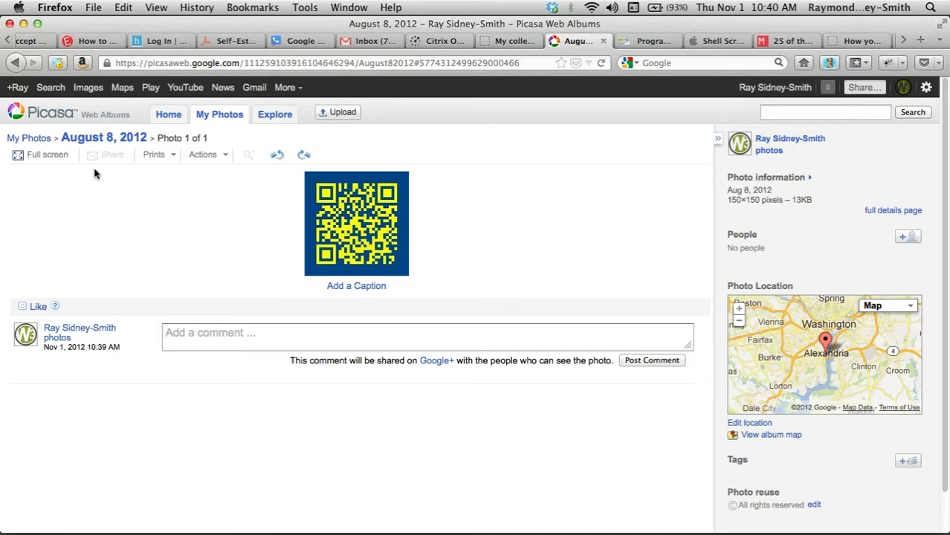
{"action": "left_click", "coordinate": [117, 142]}
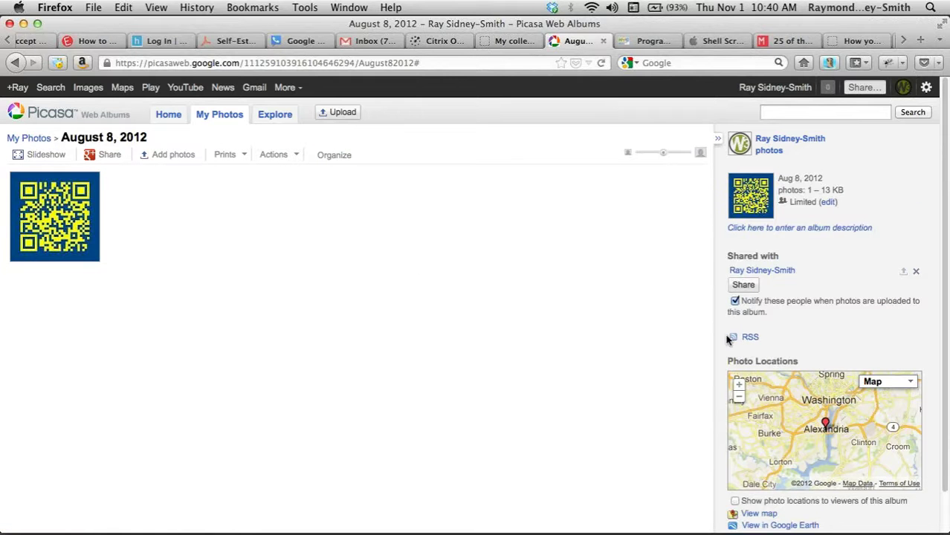
{"action": "scroll", "coordinate": [728, 339], "scroll_direction": "down", "scroll_amount": 1}
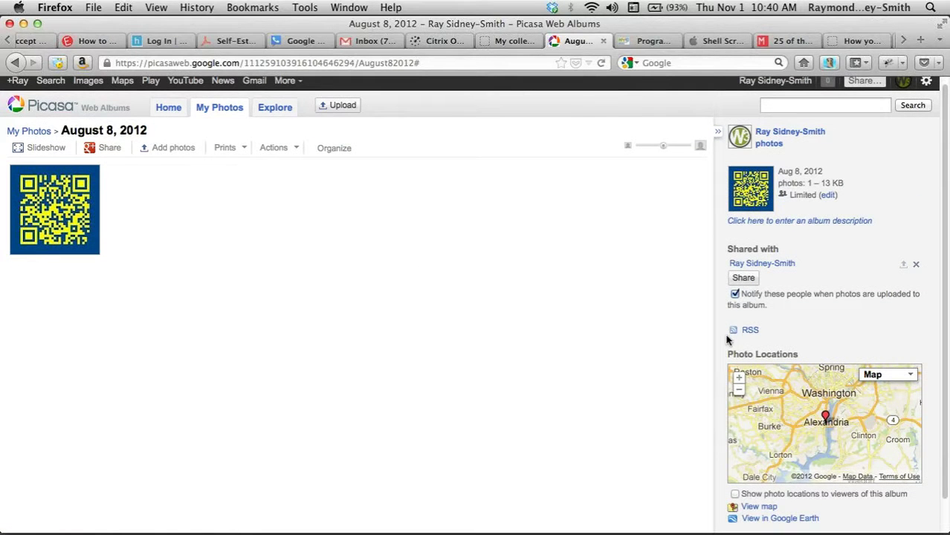
{"action": "scroll", "coordinate": [615, 378], "scroll_direction": "down", "scroll_amount": 3}
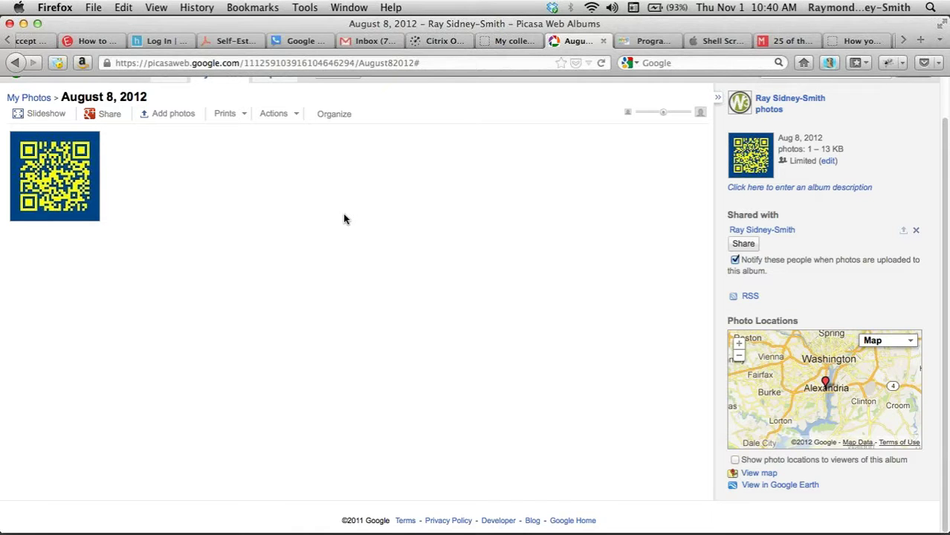
{"action": "scroll", "coordinate": [344, 219], "scroll_direction": "up", "scroll_amount": 2}
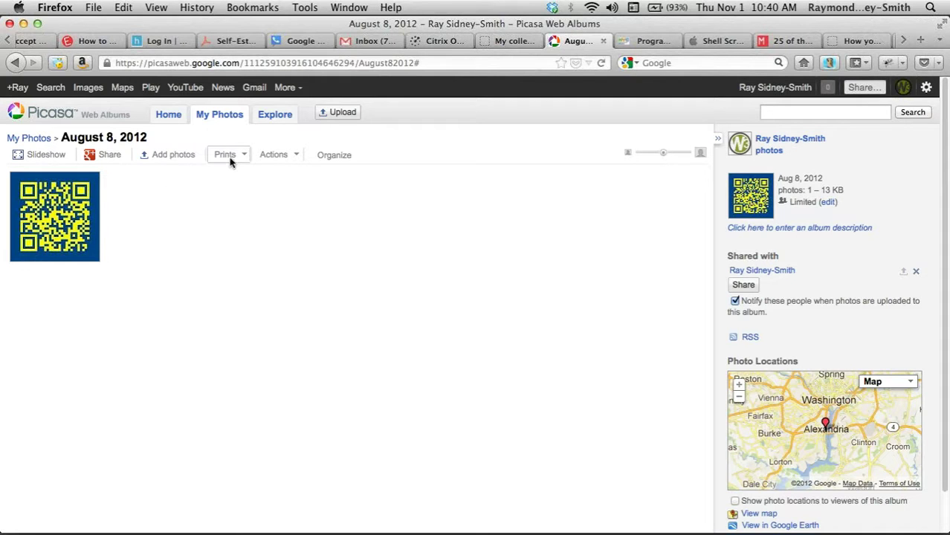
{"action": "left_click", "coordinate": [284, 156]}
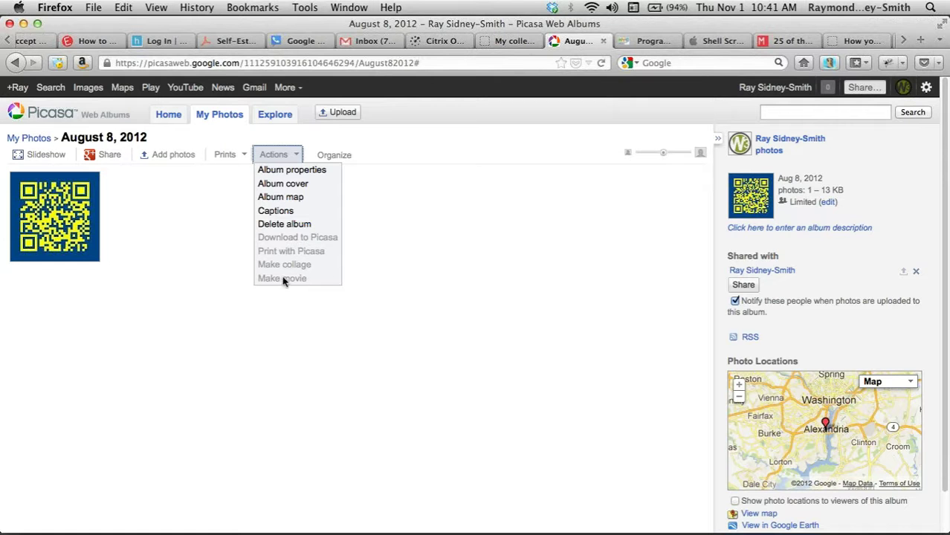
{"action": "left_click", "coordinate": [197, 240]}
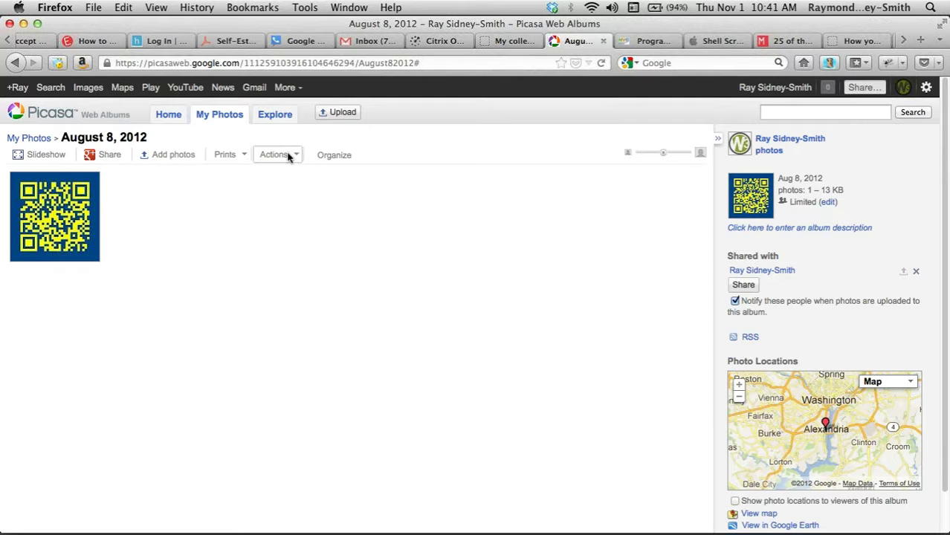
{"action": "left_click", "coordinate": [332, 157]}
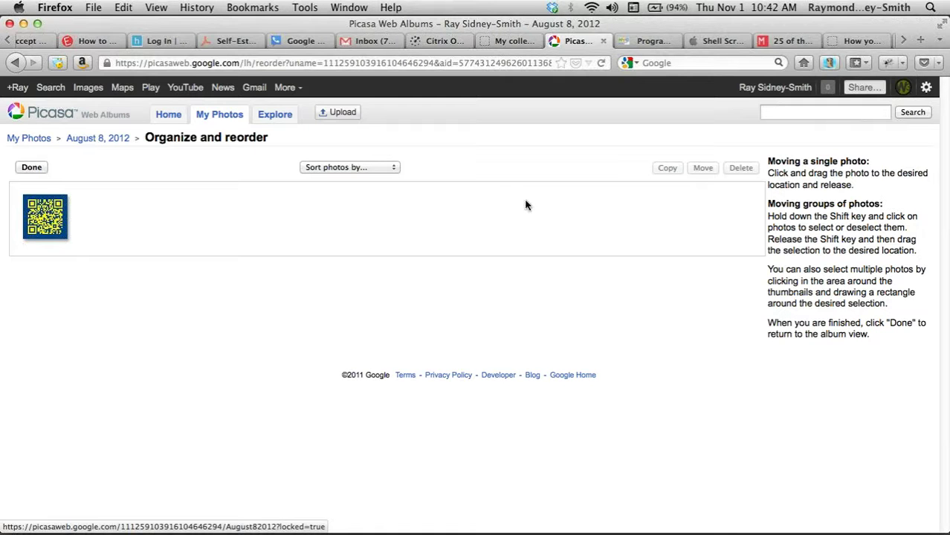
{"action": "left_click", "coordinate": [57, 215]}
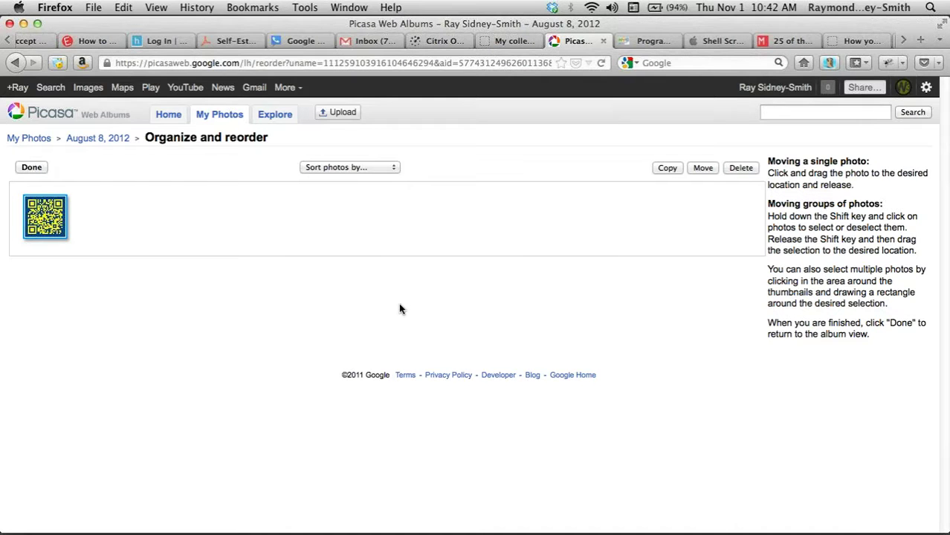
{"action": "left_click", "coordinate": [101, 144]}
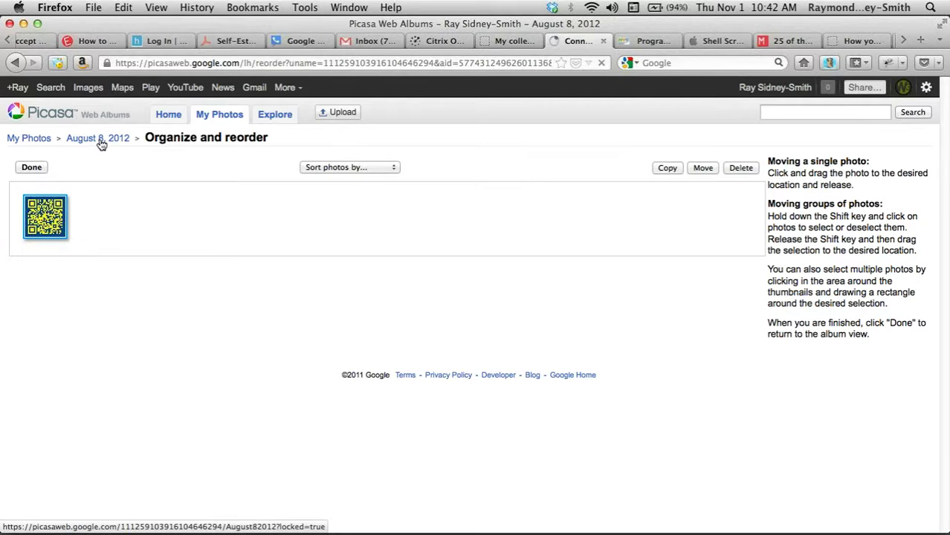
{"action": "left_click", "coordinate": [30, 140]}
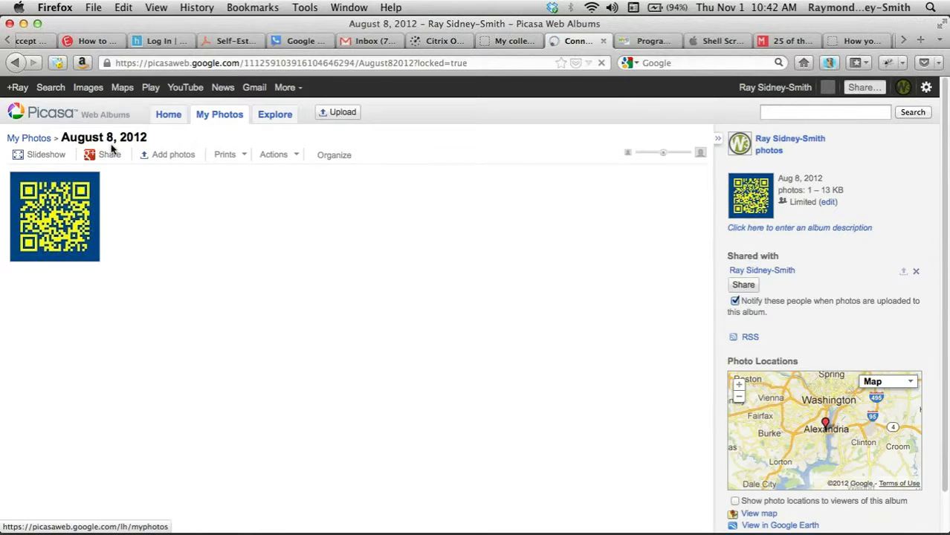
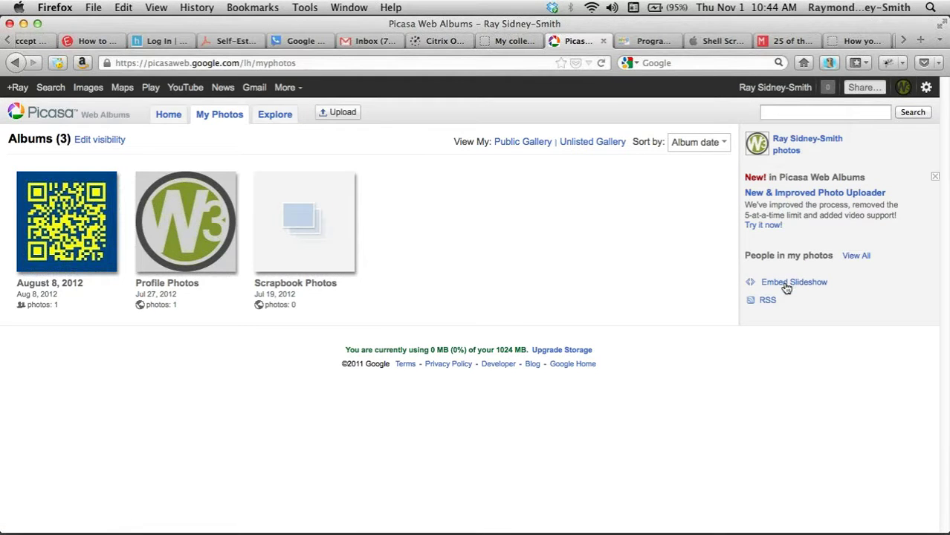
- Select the slideshow embed code, then close the embedding window
{"action": "left_click", "coordinate": [786, 286]}
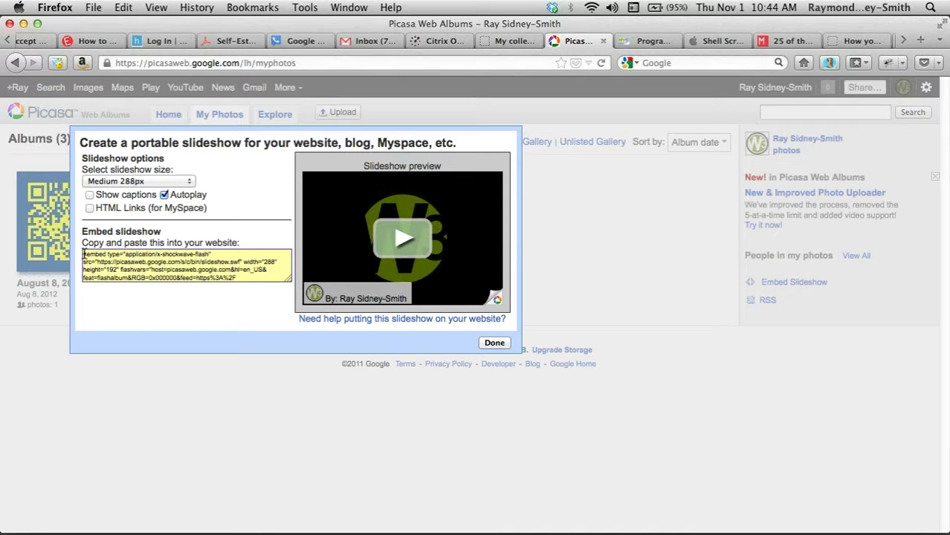
{"action": "left_click_drag", "start_coordinate": [82, 254], "coordinate": [281, 297]}
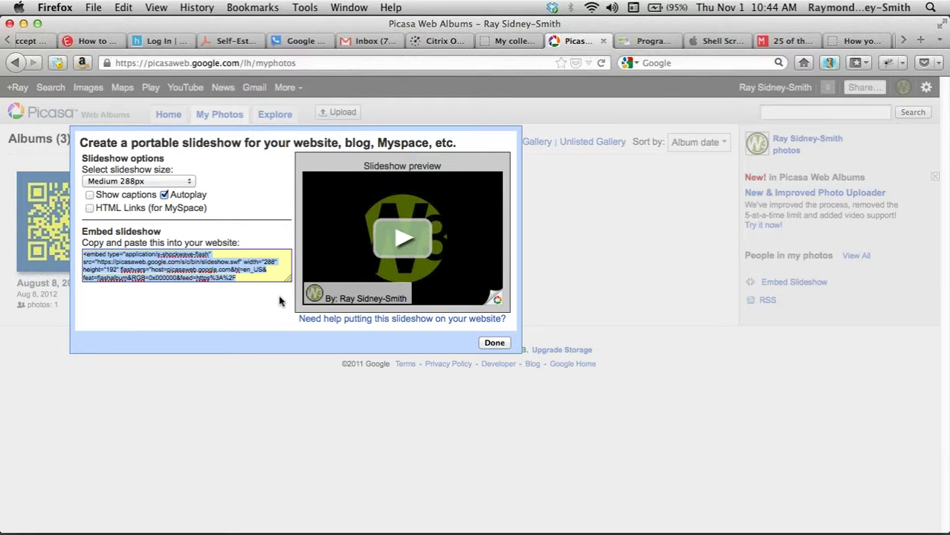
{"action": "left_click", "coordinate": [493, 344]}
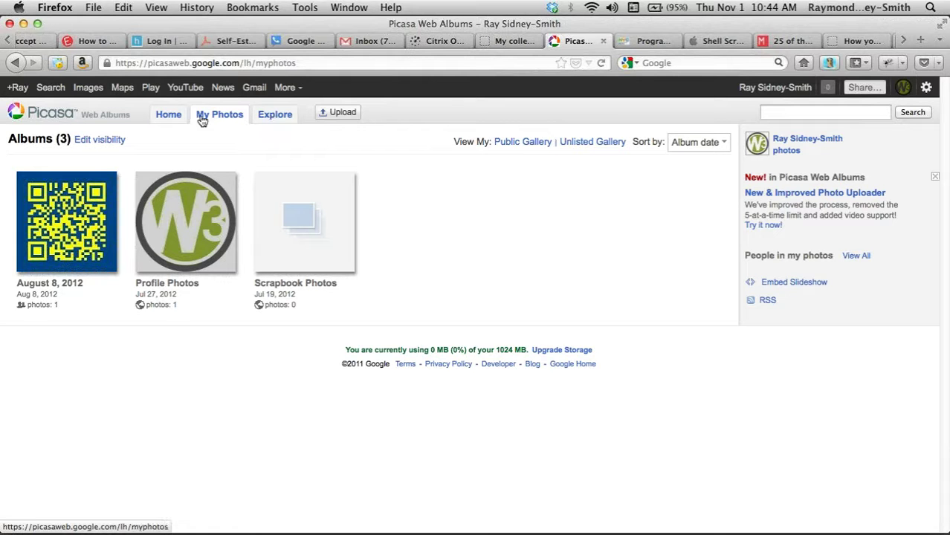
- Browse the Explore page's featured photos, recent photos and popular tags
{"action": "left_click", "coordinate": [275, 116]}
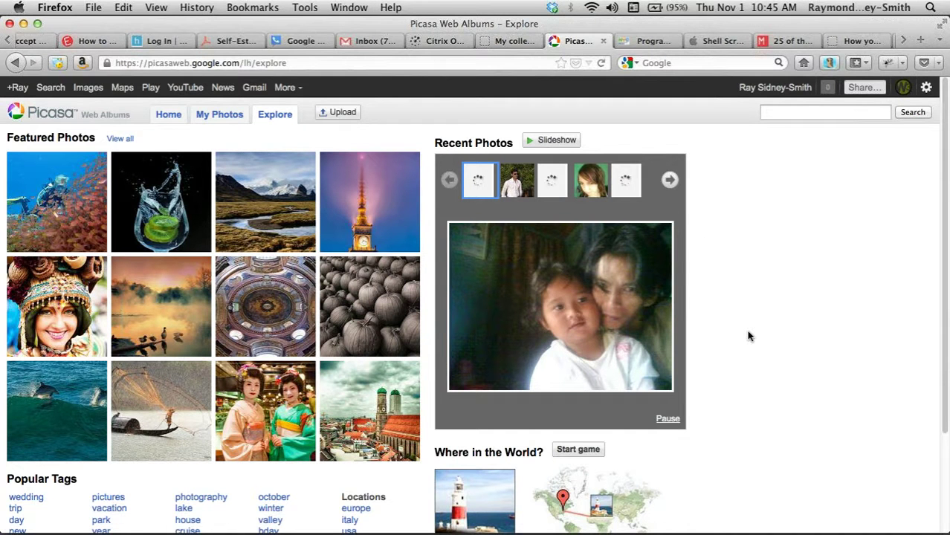
{"action": "scroll", "coordinate": [748, 336], "scroll_direction": "down", "scroll_amount": 1}
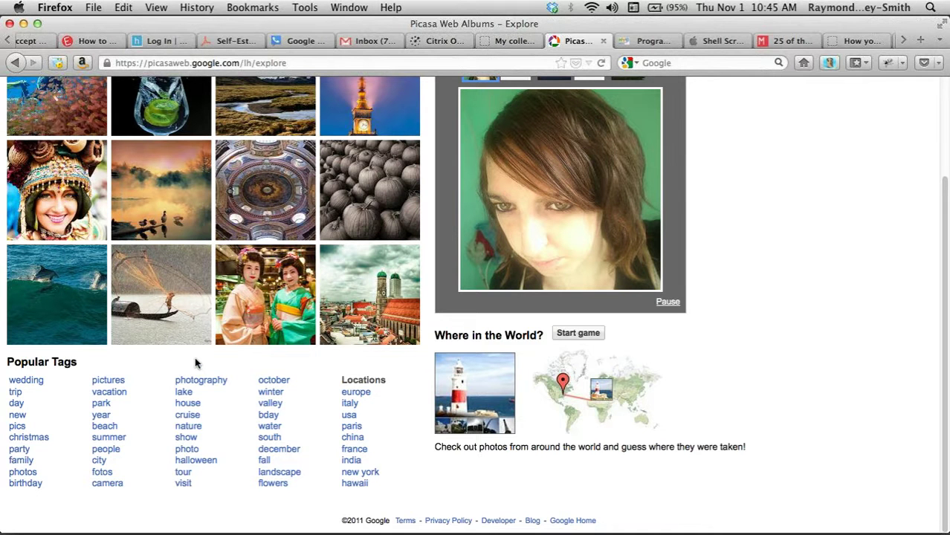
{"action": "scroll", "coordinate": [196, 363], "scroll_direction": "up", "scroll_amount": 1}
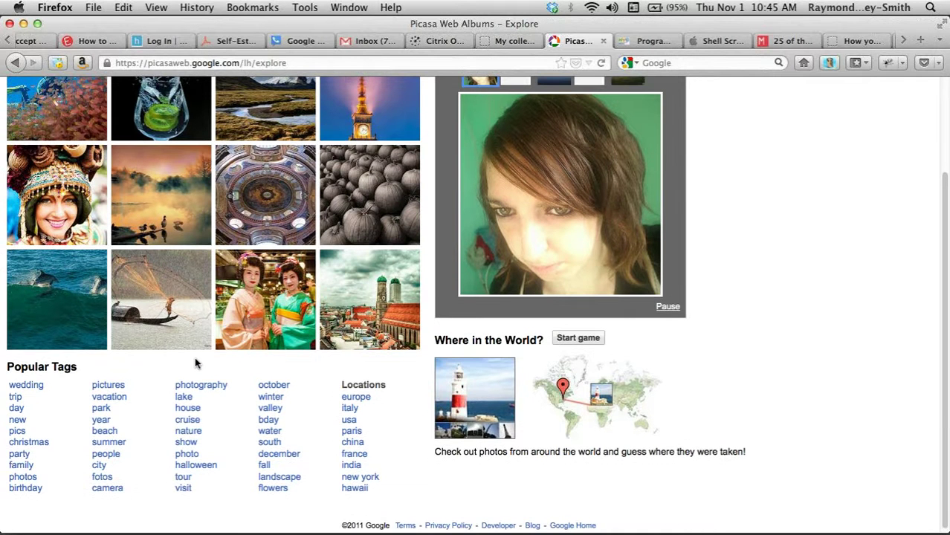
{"action": "scroll", "coordinate": [195, 363], "scroll_direction": "up", "scroll_amount": 2}
{"action": "scroll", "coordinate": [195, 363], "scroll_direction": "up", "scroll_amount": 3}
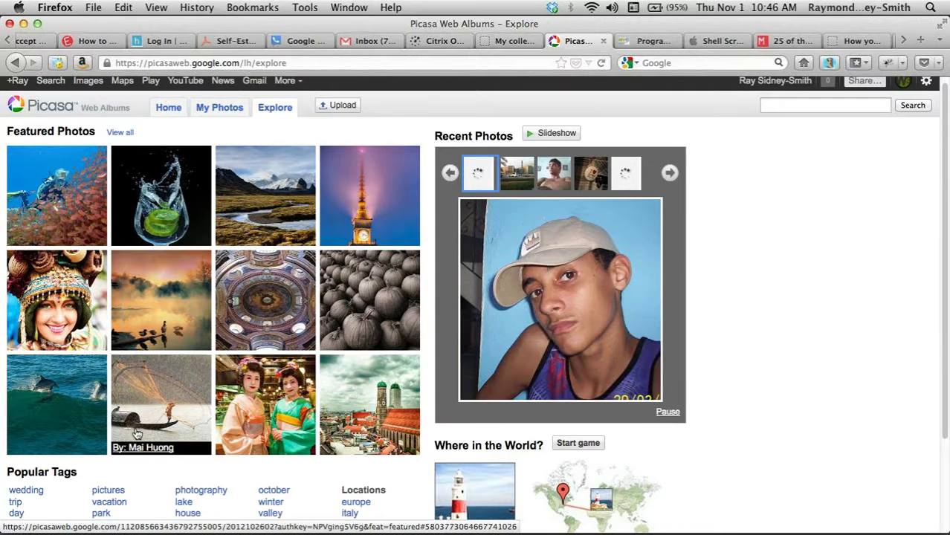
{"action": "scroll", "coordinate": [137, 434], "scroll_direction": "down", "scroll_amount": 1}
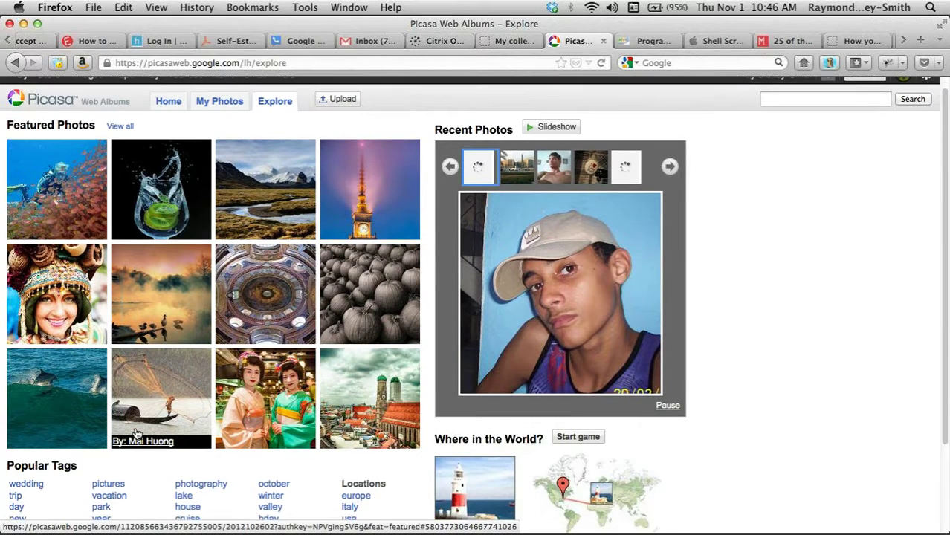
{"action": "scroll", "coordinate": [137, 433], "scroll_direction": "down", "scroll_amount": 3}
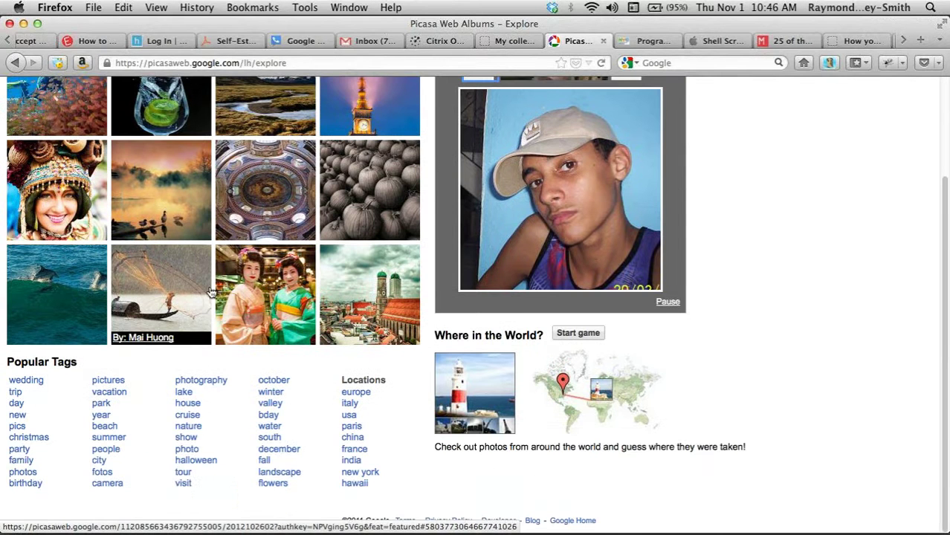
- Open the featured geisha photo into the Best album and decline Find My Face
{"action": "left_click", "coordinate": [272, 299]}
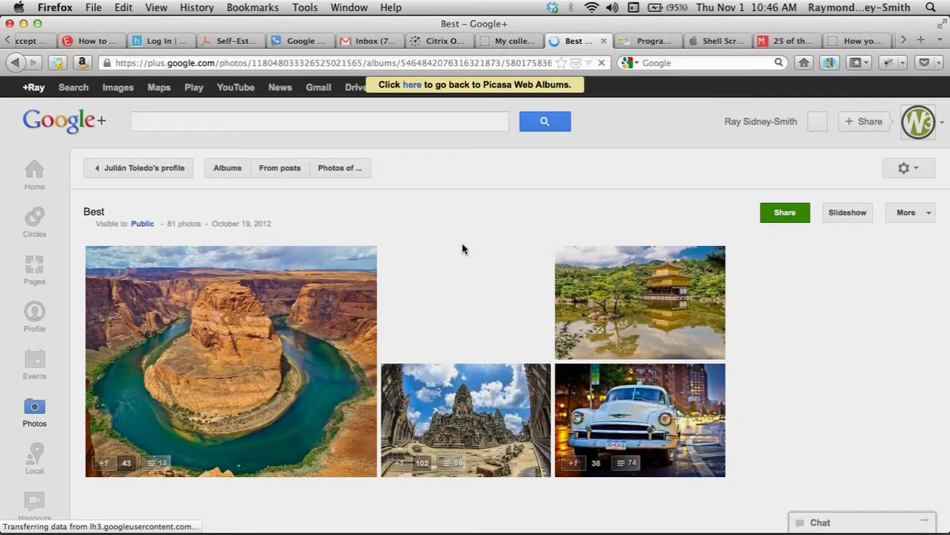
{"action": "left_click", "coordinate": [463, 248]}
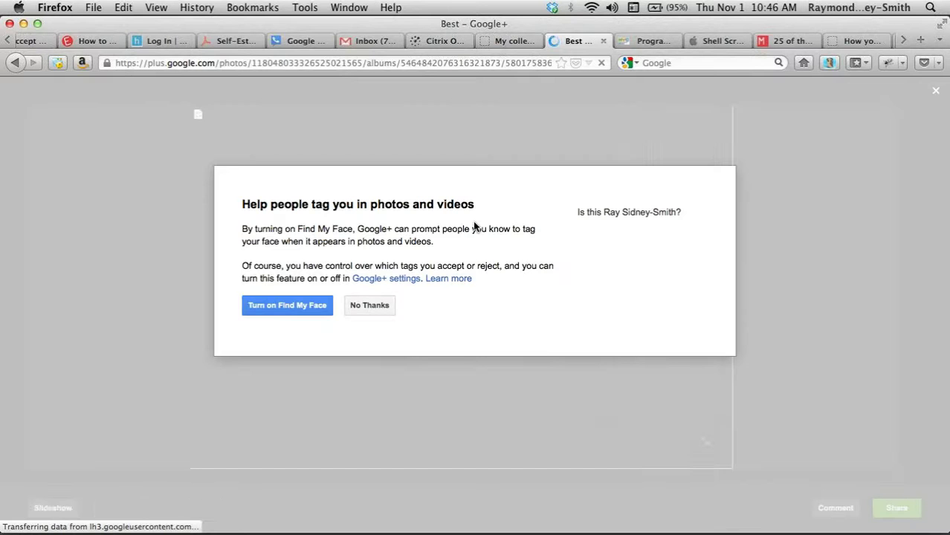
{"action": "left_click", "coordinate": [370, 305]}
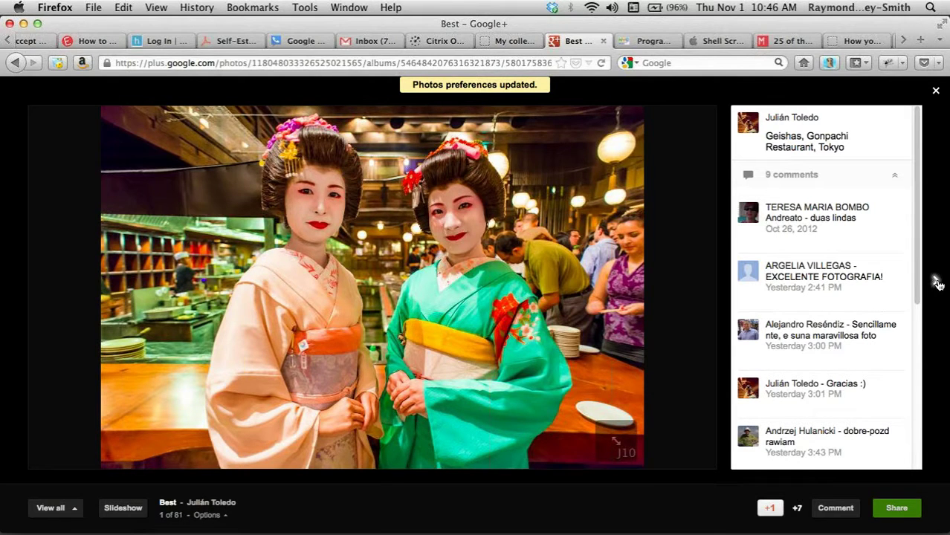
- Step through three more Best album photos, then return to the Picasa Explore page
{"action": "left_click", "coordinate": [937, 282]}
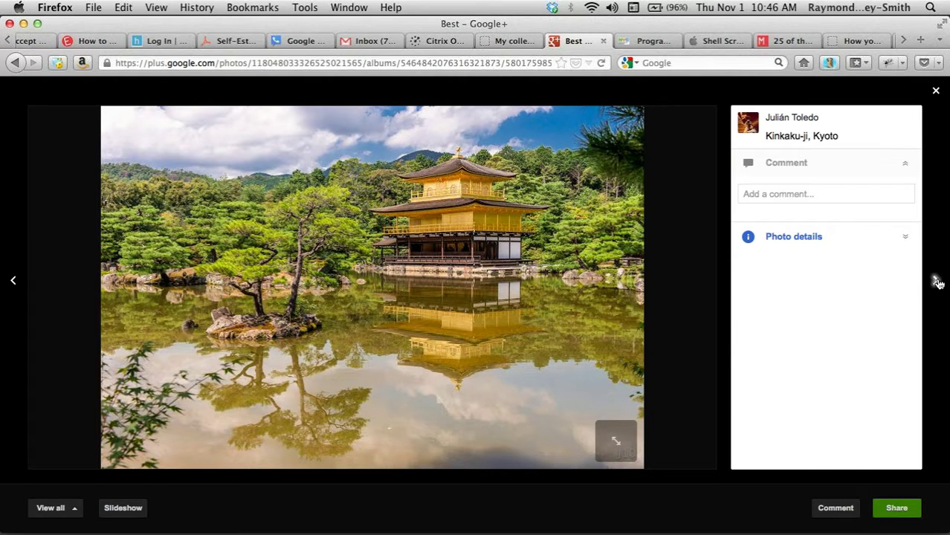
{"action": "left_click", "coordinate": [937, 280]}
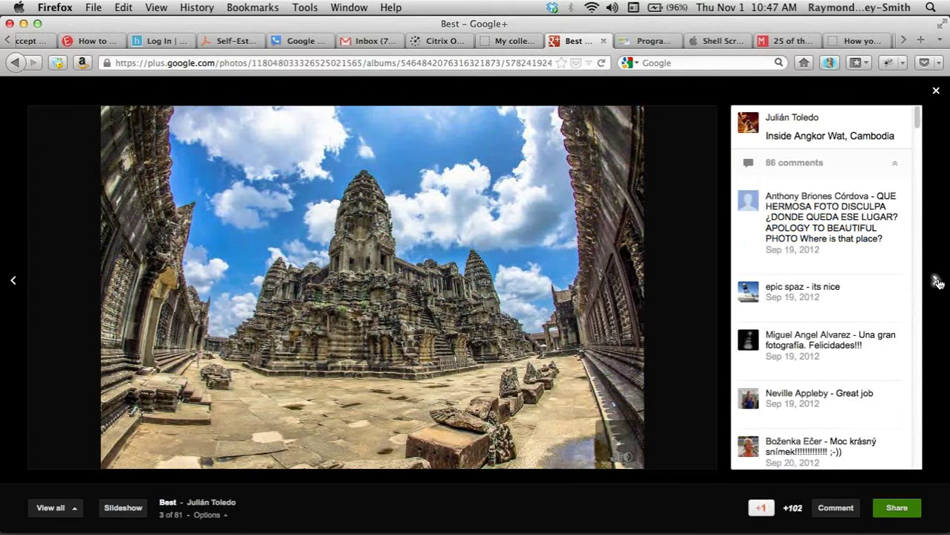
{"action": "left_click", "coordinate": [937, 283]}
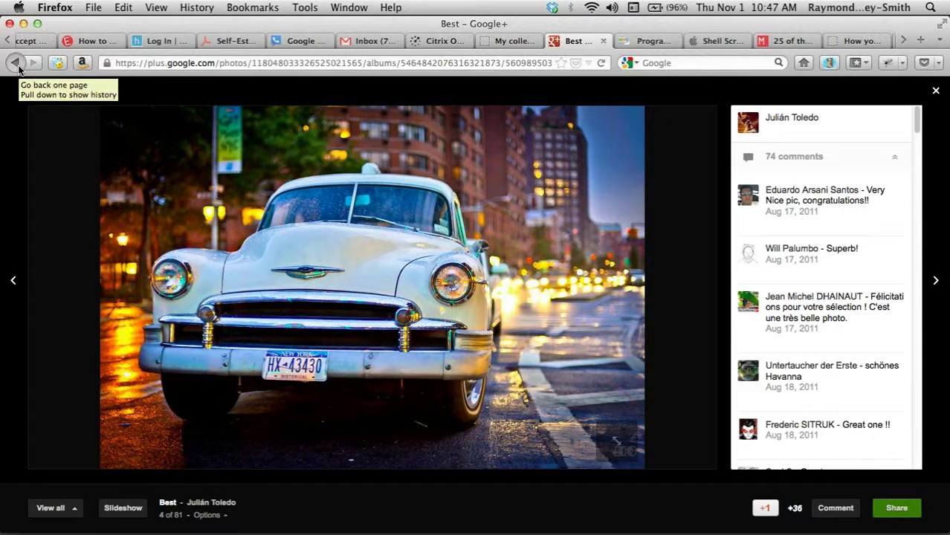
{"action": "left_click_drag", "start_coordinate": [18, 66], "coordinate": [52, 106]}
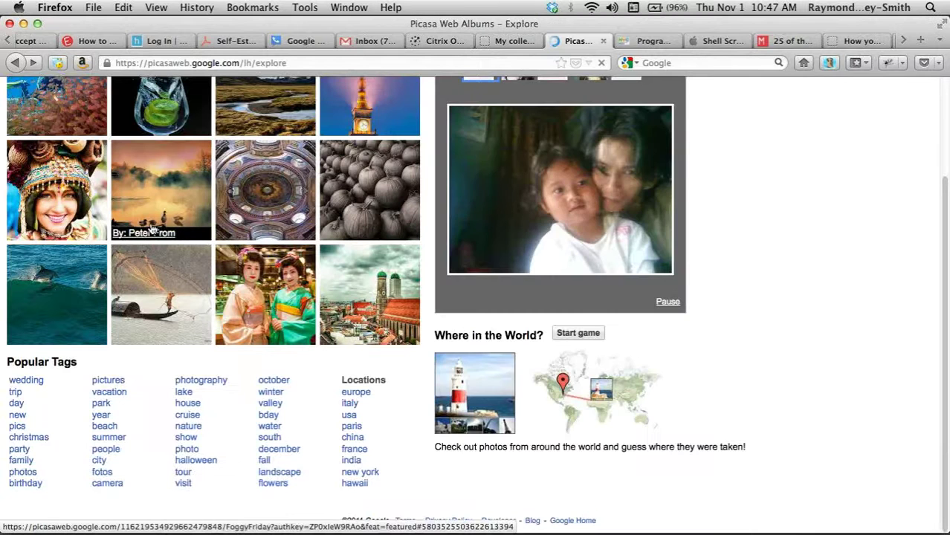
- Return to the My Photos album list, focus the photo search field, and open a blank browser tab
{"action": "scroll", "coordinate": [152, 231], "scroll_direction": "up", "scroll_amount": 3}
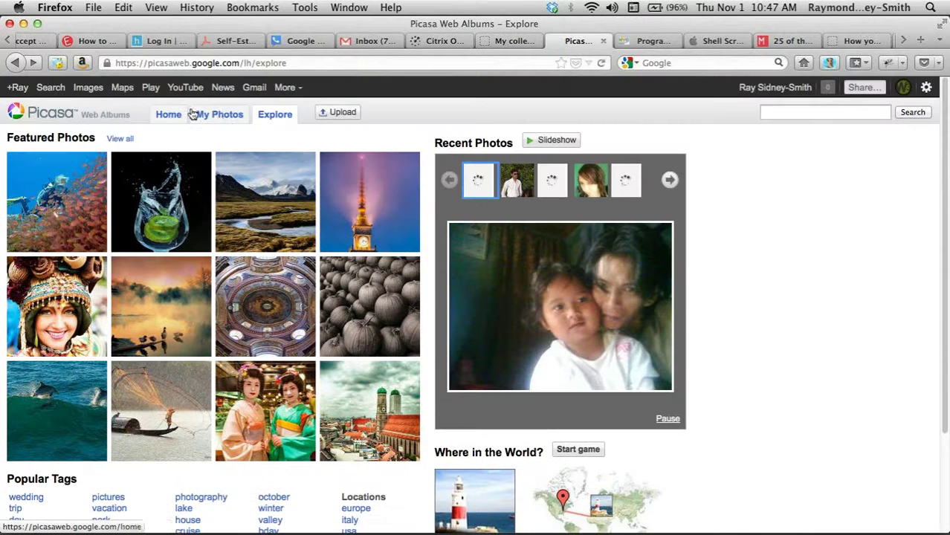
{"action": "left_click", "coordinate": [218, 116]}
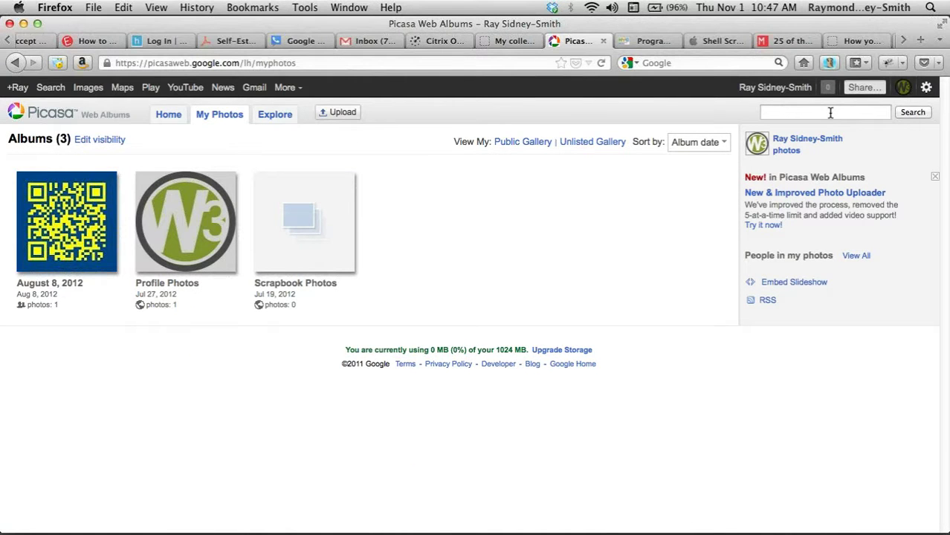
{"action": "left_click", "coordinate": [830, 112]}
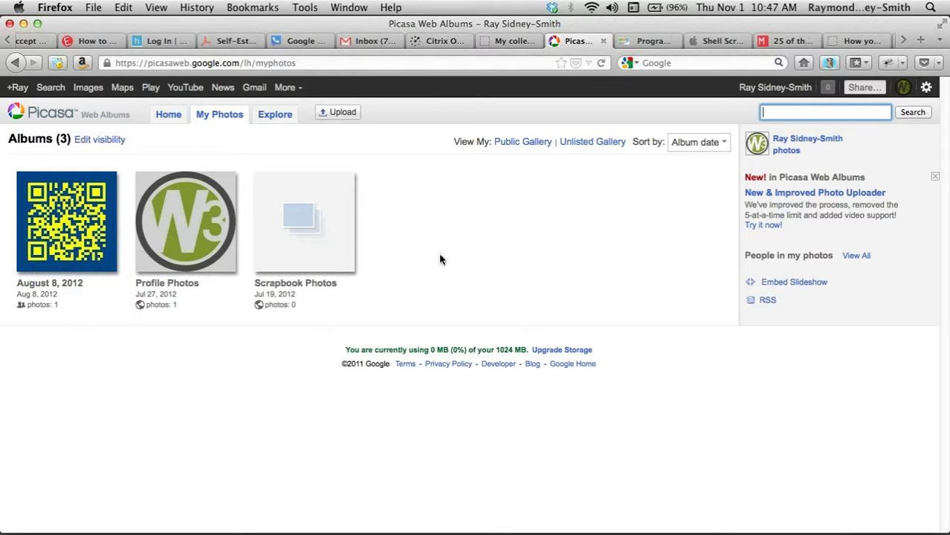
{"action": "key", "text": "super+t"}
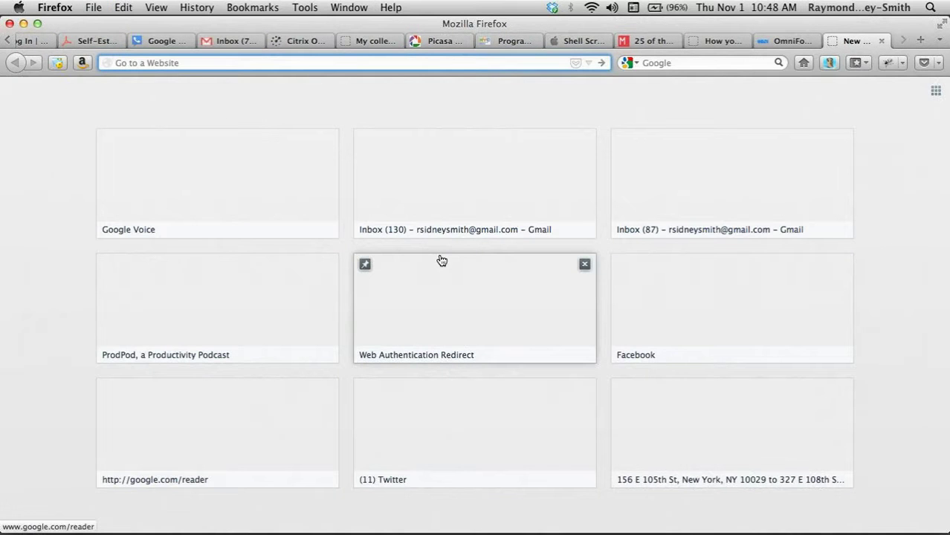
- Load drive.google.com and create a new Drawing from the CREATE menu
{"action": "type", "text": "drive.google.com"}
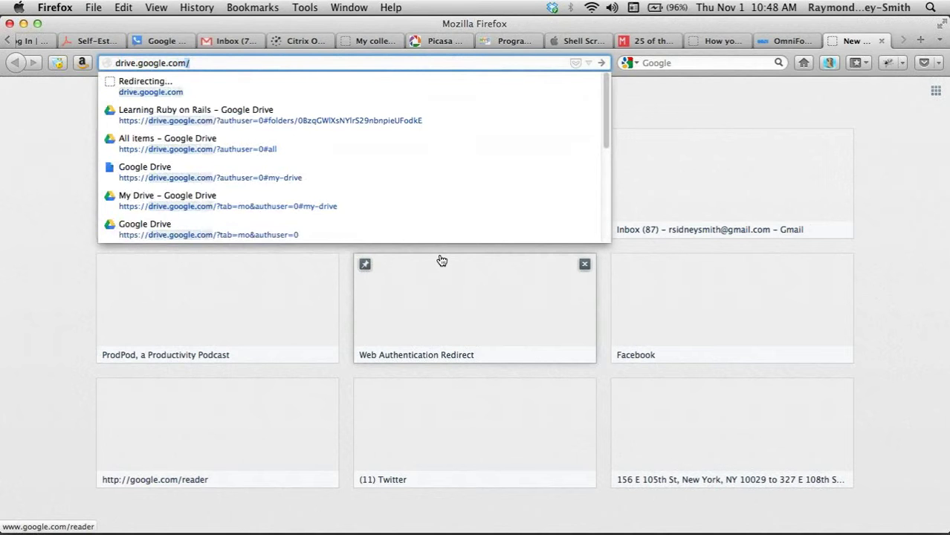
{"action": "key", "text": "Return"}
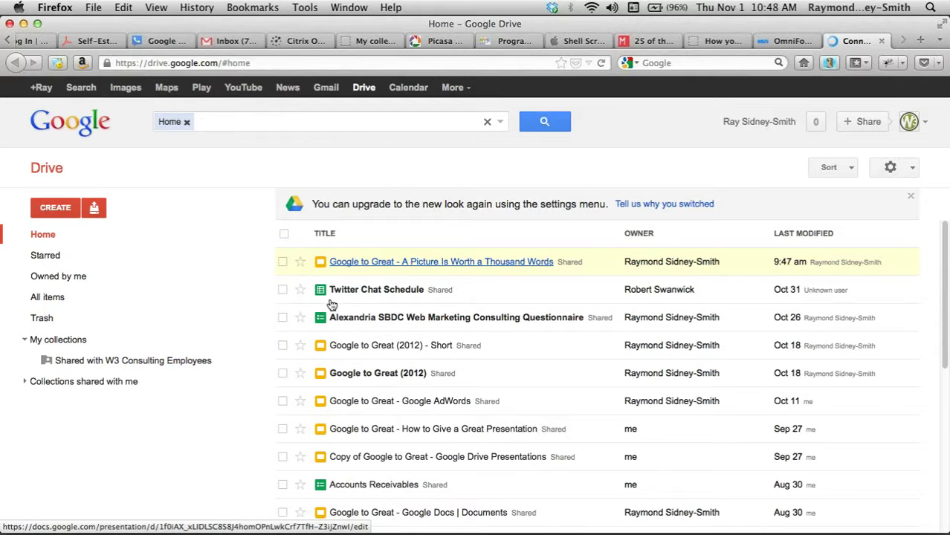
{"action": "left_click", "coordinate": [53, 210]}
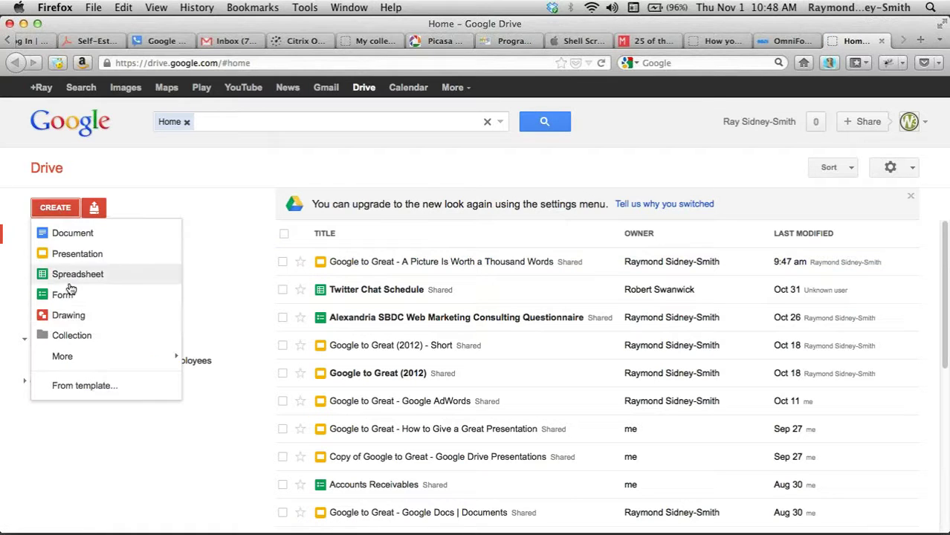
{"action": "left_click", "coordinate": [68, 317]}
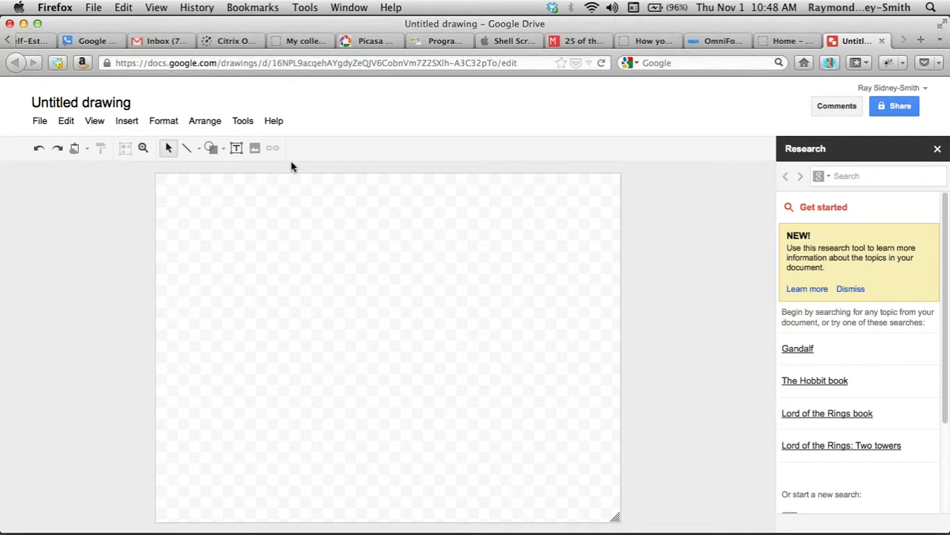
{"action": "left_click", "coordinate": [787, 42]}
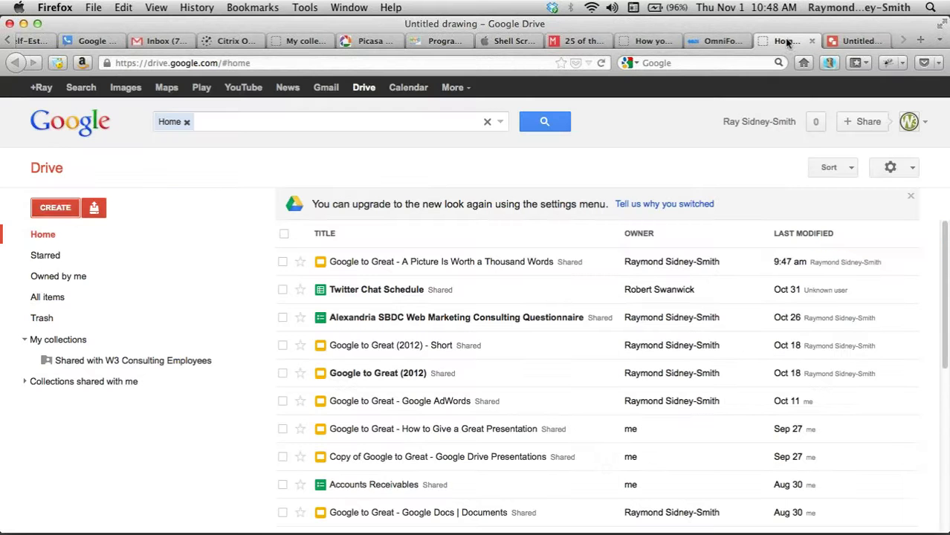
{"action": "left_click", "coordinate": [52, 206]}
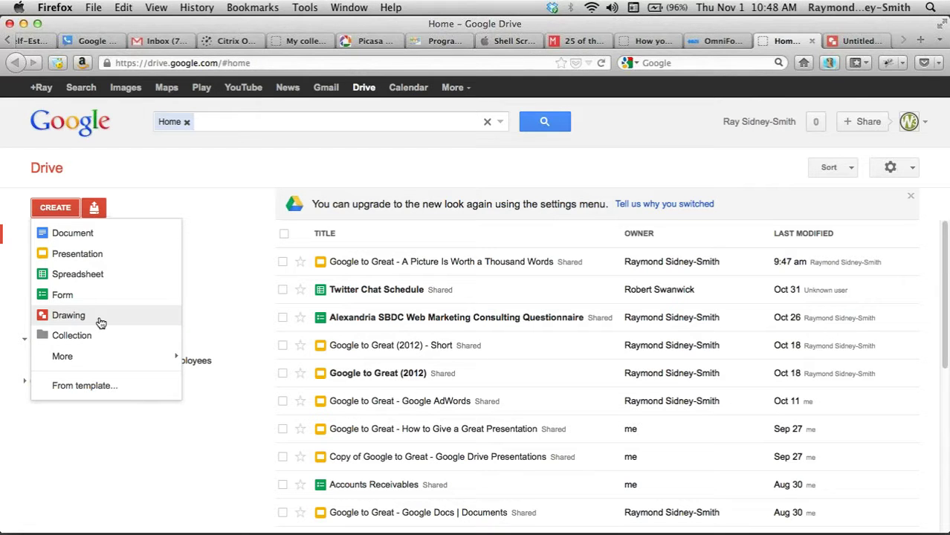
{"action": "left_click", "coordinate": [847, 43]}
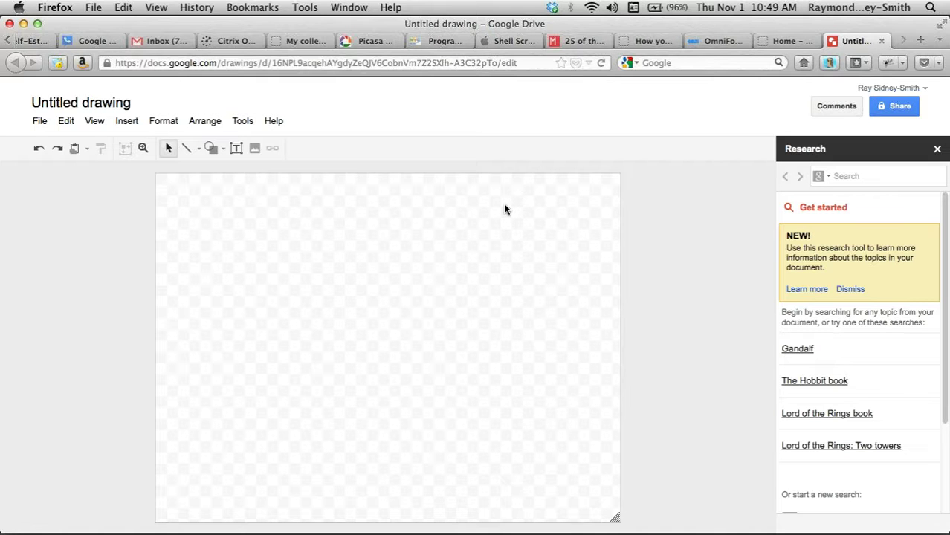
{"action": "left_click", "coordinate": [255, 148]}
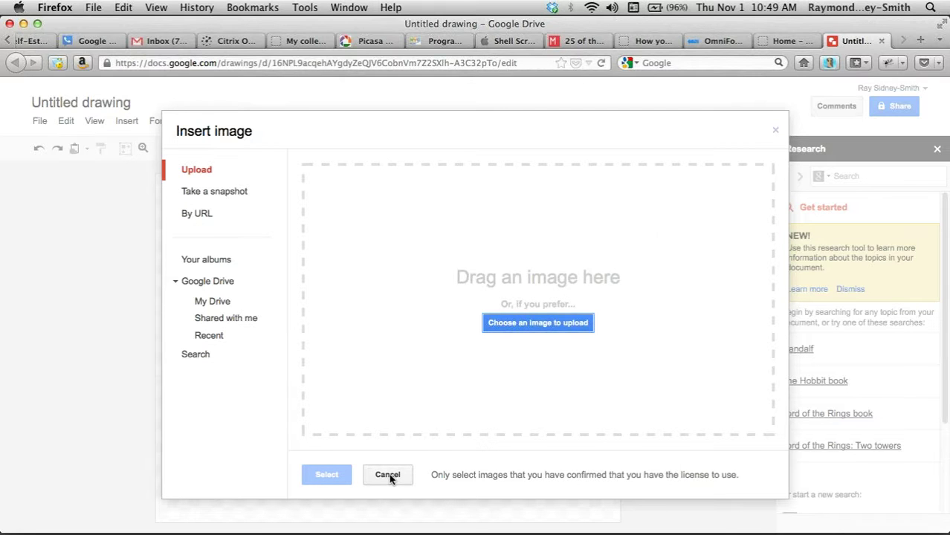
{"action": "left_click", "coordinate": [388, 475]}
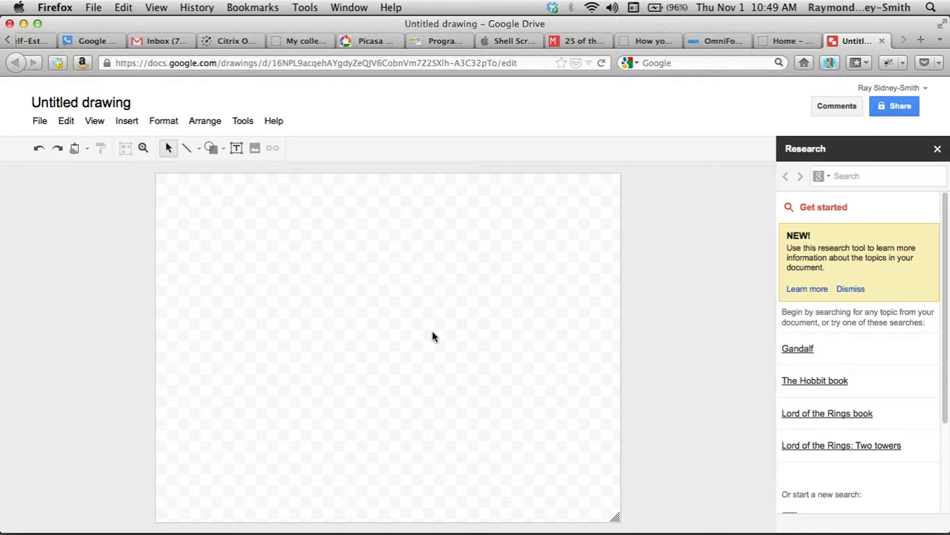
- Draw a large circle on the page with the Oval shape
{"action": "left_click", "coordinate": [216, 149]}
{"action": "mouse_move", "coordinate": [232, 176]}
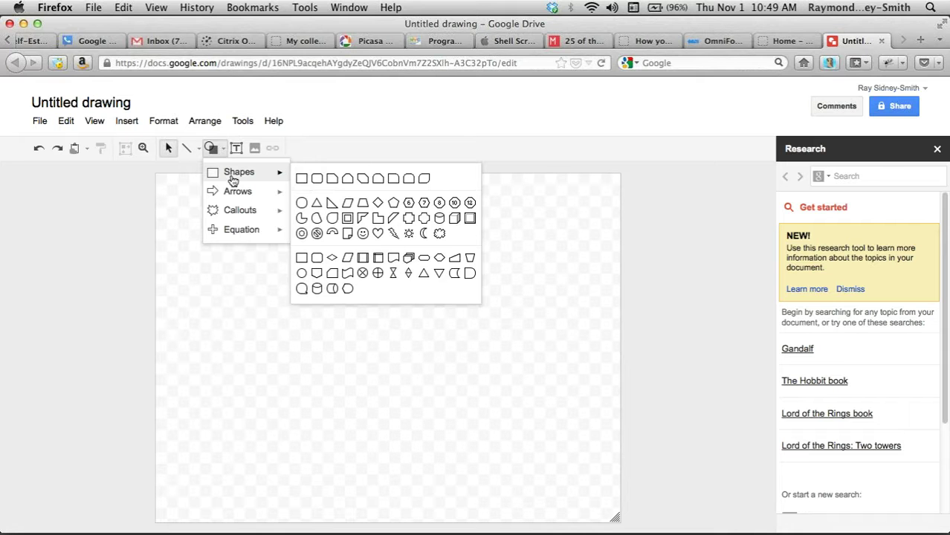
{"action": "left_click", "coordinate": [305, 218]}
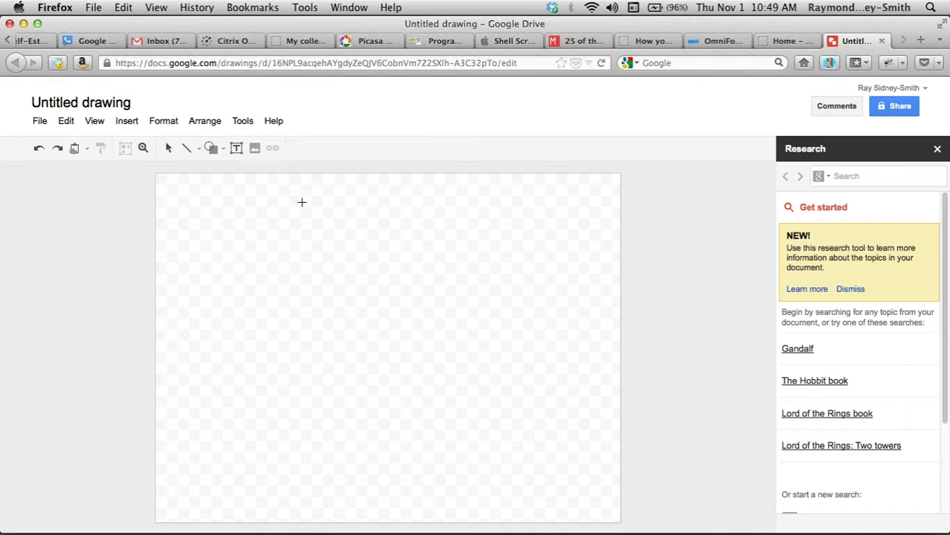
{"action": "left_click_drag", "start_coordinate": [217, 221], "coordinate": [476, 491]}
{"action": "left_click_drag", "start_coordinate": [328, 339], "coordinate": [369, 331]}
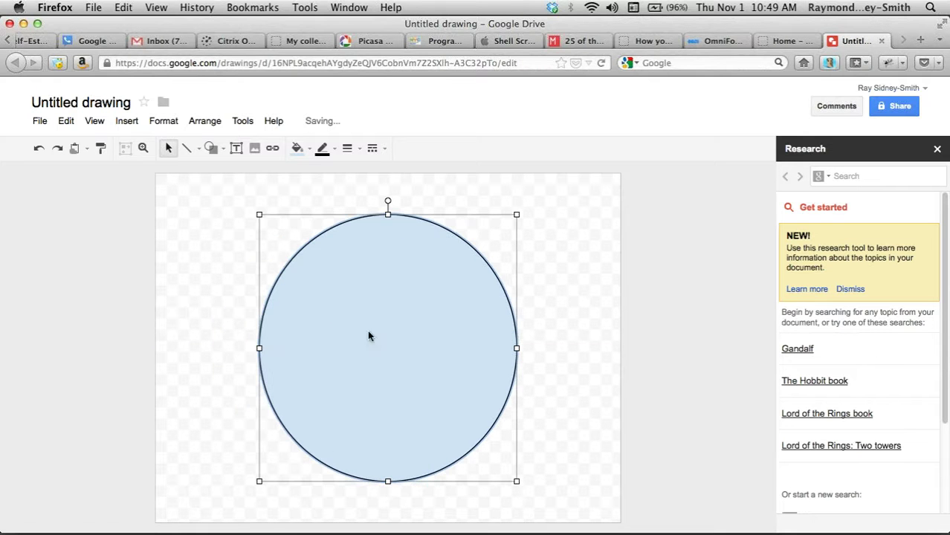
- Fill the circle light orange and make its outline transparent
{"action": "left_click", "coordinate": [297, 148]}
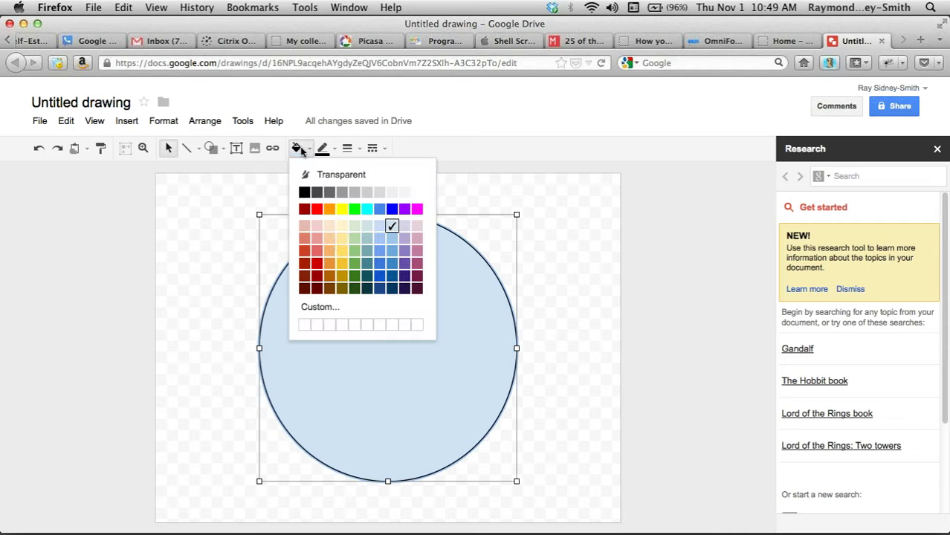
{"action": "left_click", "coordinate": [331, 265]}
{"action": "left_click", "coordinate": [322, 149]}
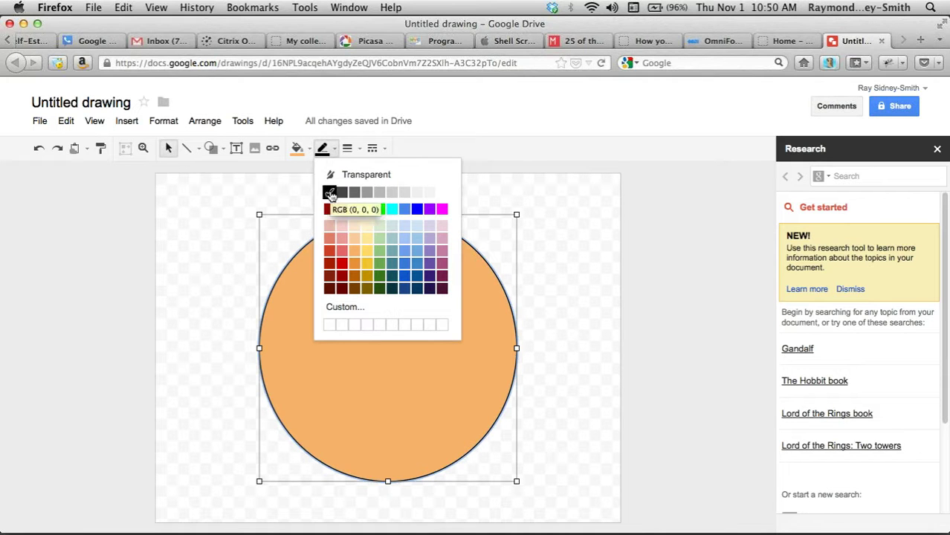
{"action": "left_click", "coordinate": [378, 179]}
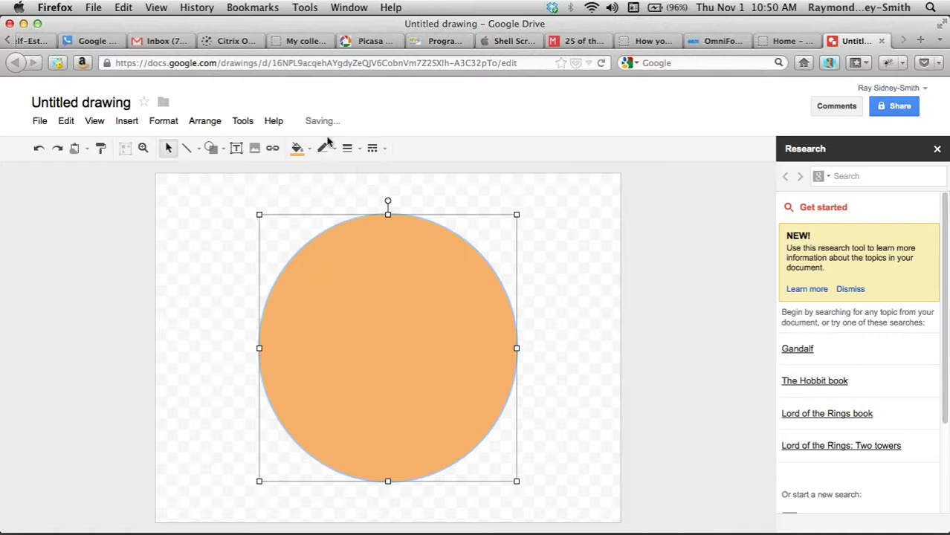
{"action": "left_click", "coordinate": [585, 281]}
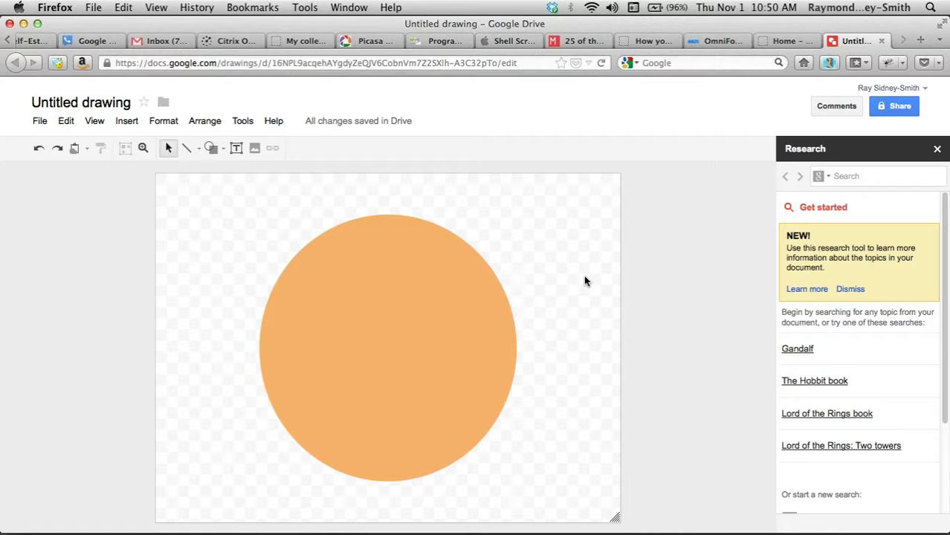
- Nudge the orange circle until it sits centred on the page
{"action": "left_click", "coordinate": [386, 361]}
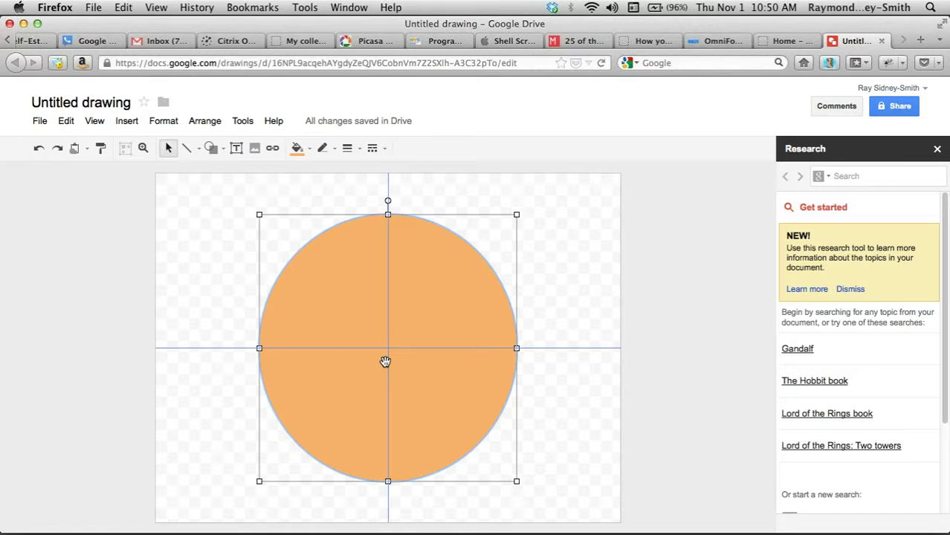
{"action": "left_click_drag", "start_coordinate": [385, 361], "coordinate": [385, 364]}
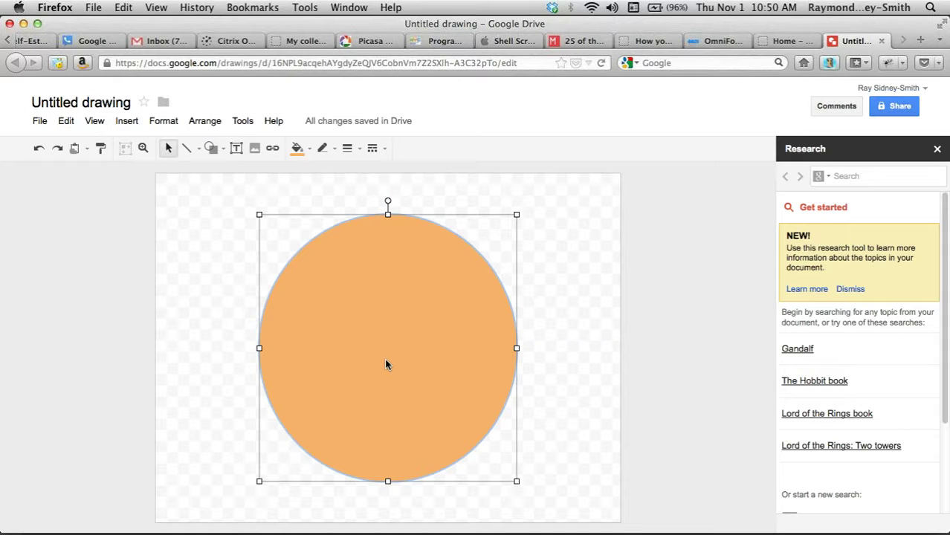
{"action": "left_click_drag", "start_coordinate": [386, 365], "coordinate": [386, 360]}
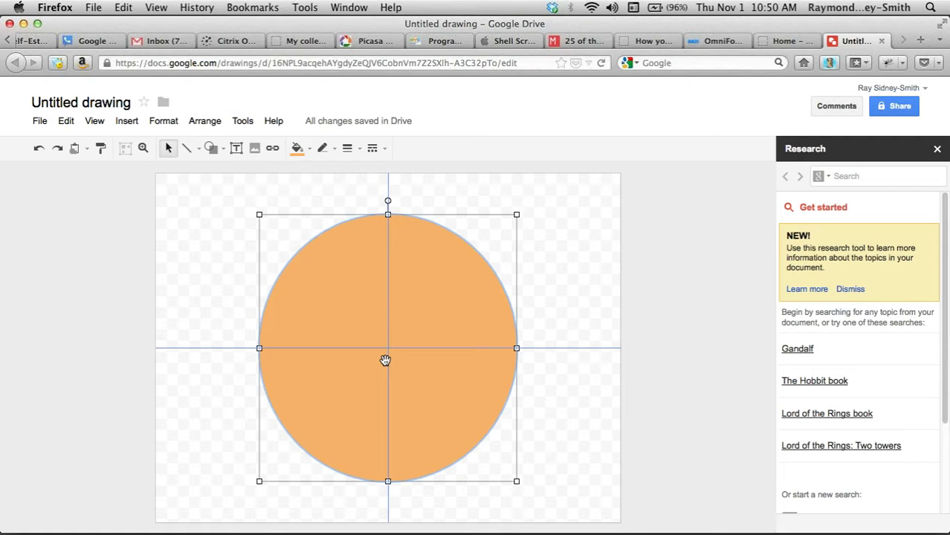
{"action": "left_click_drag", "start_coordinate": [386, 361], "coordinate": [386, 364]}
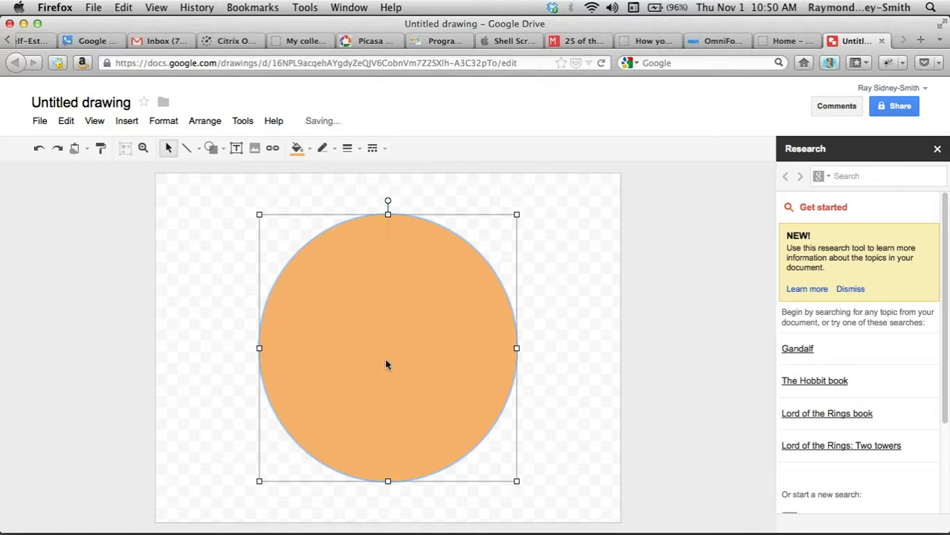
- Rename the untitled drawing to 'Chart for Google Picasa Web Albums'
{"action": "left_click", "coordinate": [65, 105]}
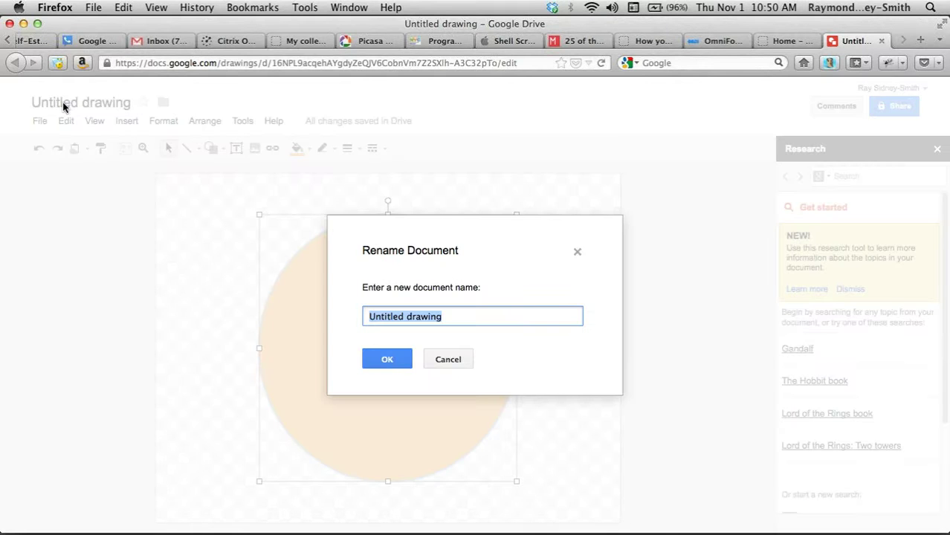
{"action": "type", "text": "Chart "}
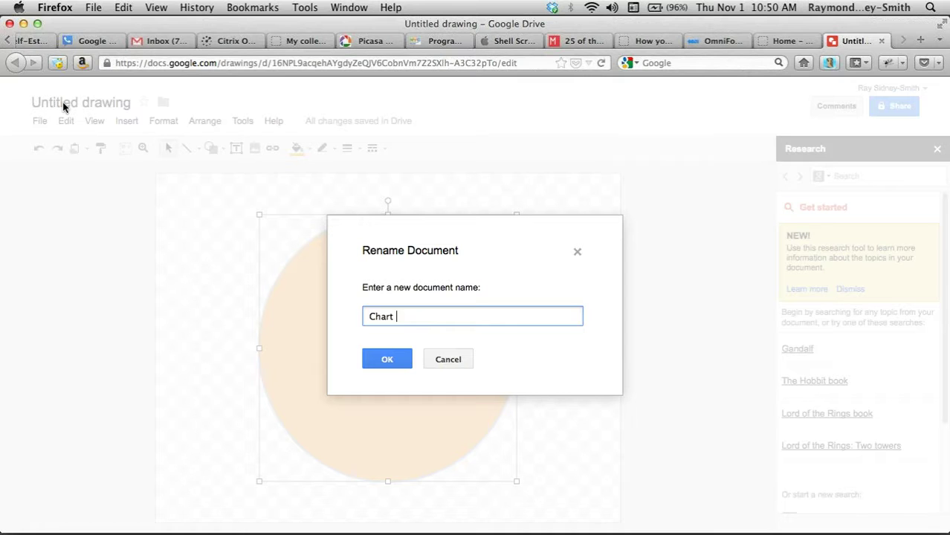
{"action": "type", "text": "for Google Picasa W"}
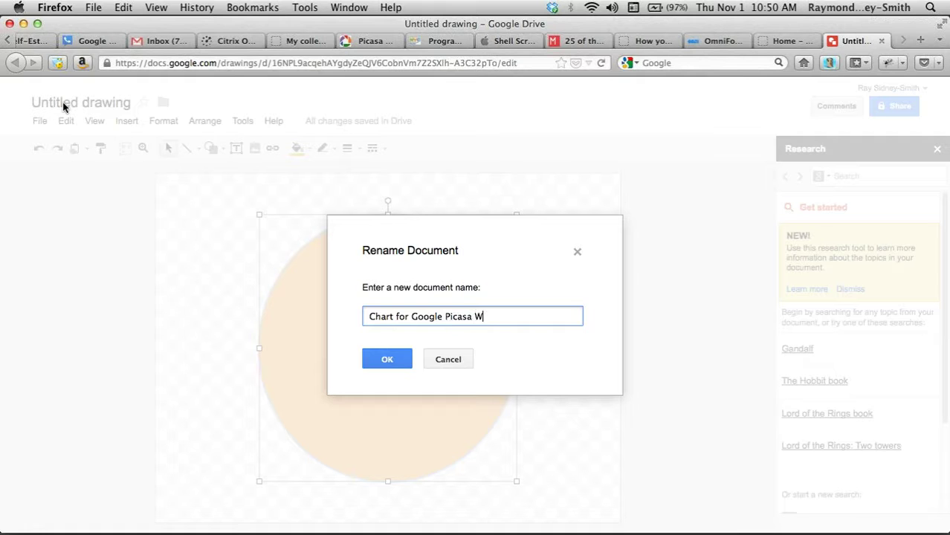
{"action": "type", "text": "eb Albums"}
{"action": "key", "text": "Return"}
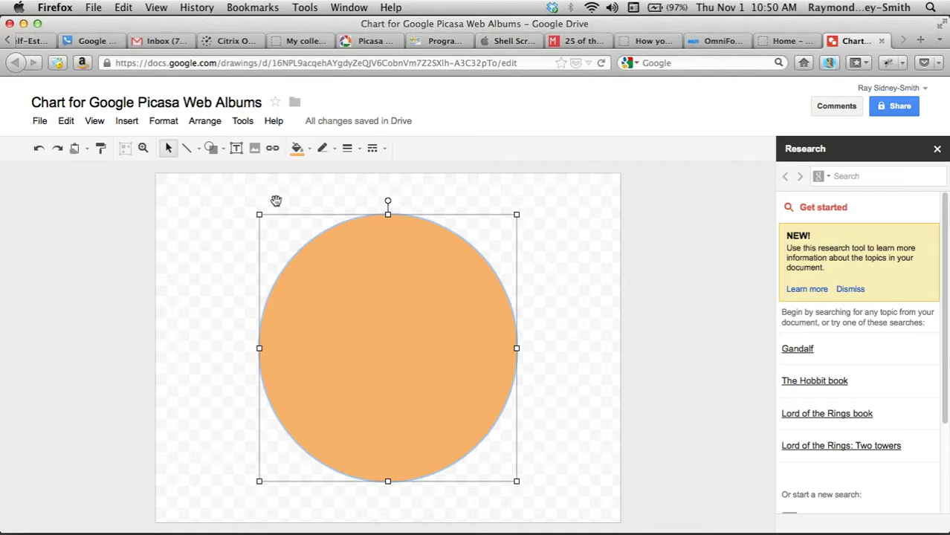
{"action": "left_click", "coordinate": [212, 151]}
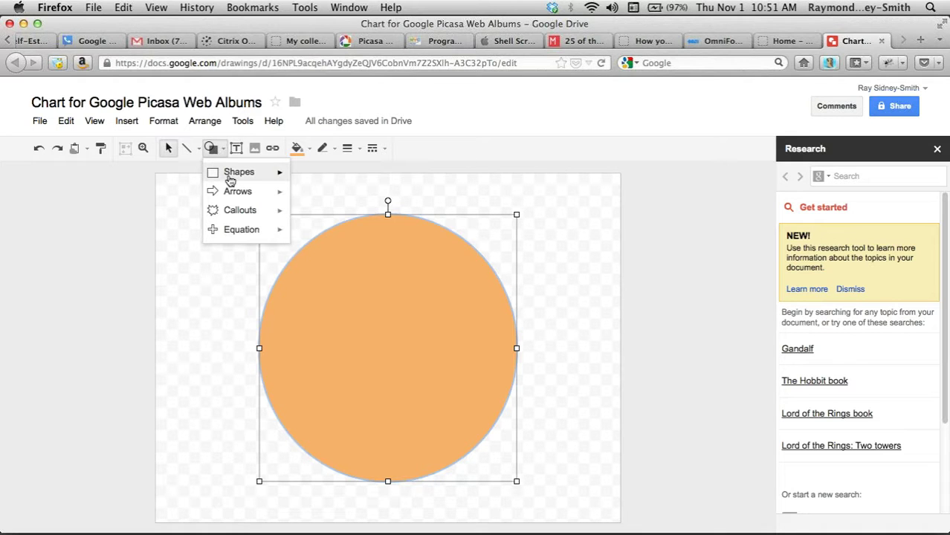
{"action": "mouse_move", "coordinate": [231, 180]}
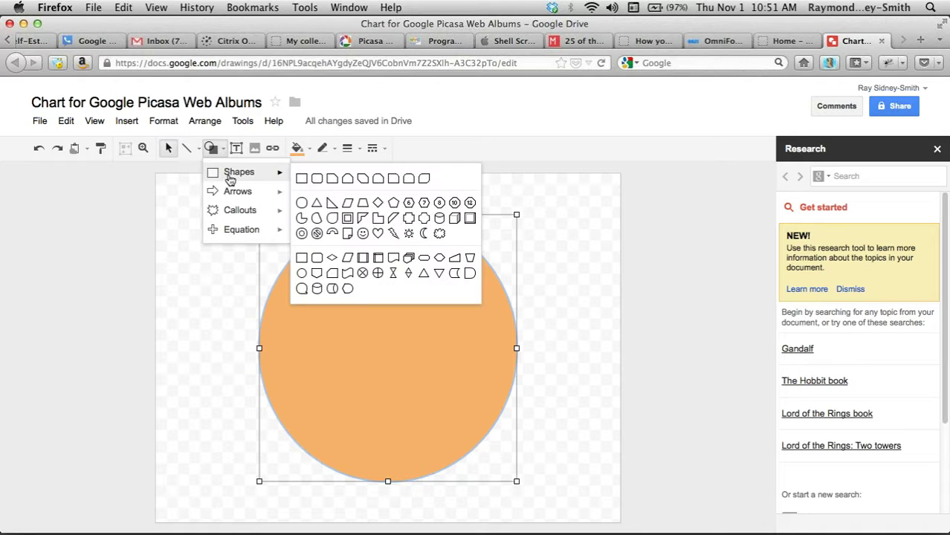
{"action": "left_click", "coordinate": [301, 219]}
{"action": "left_click_drag", "start_coordinate": [281, 227], "coordinate": [226, 310]}
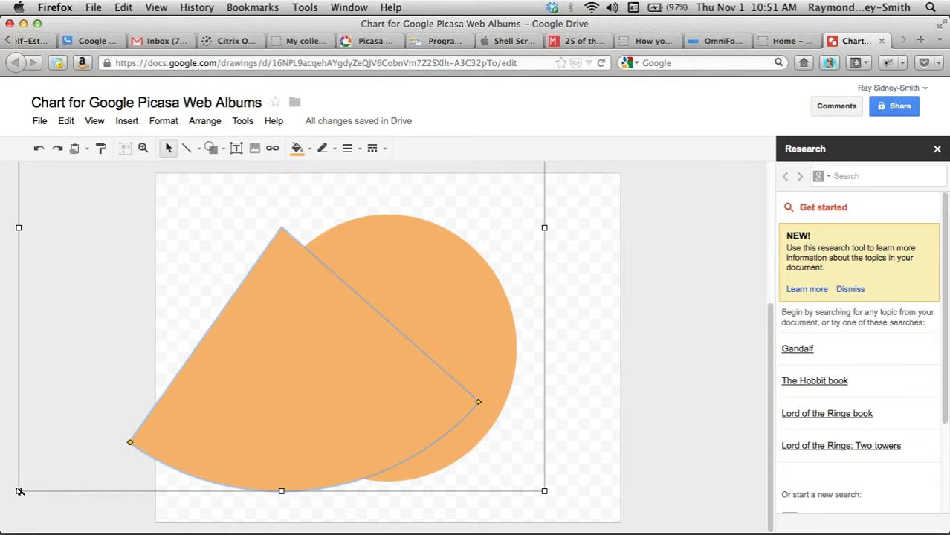
{"action": "left_click_drag", "start_coordinate": [17, 492], "coordinate": [375, 376]}
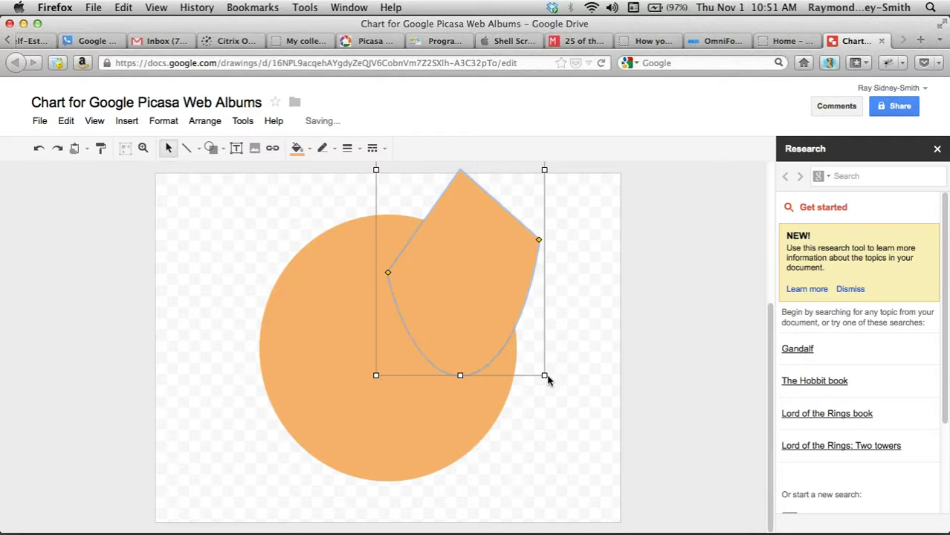
{"action": "left_click_drag", "start_coordinate": [544, 376], "coordinate": [600, 416]}
{"action": "left_click_drag", "start_coordinate": [509, 329], "coordinate": [411, 399]}
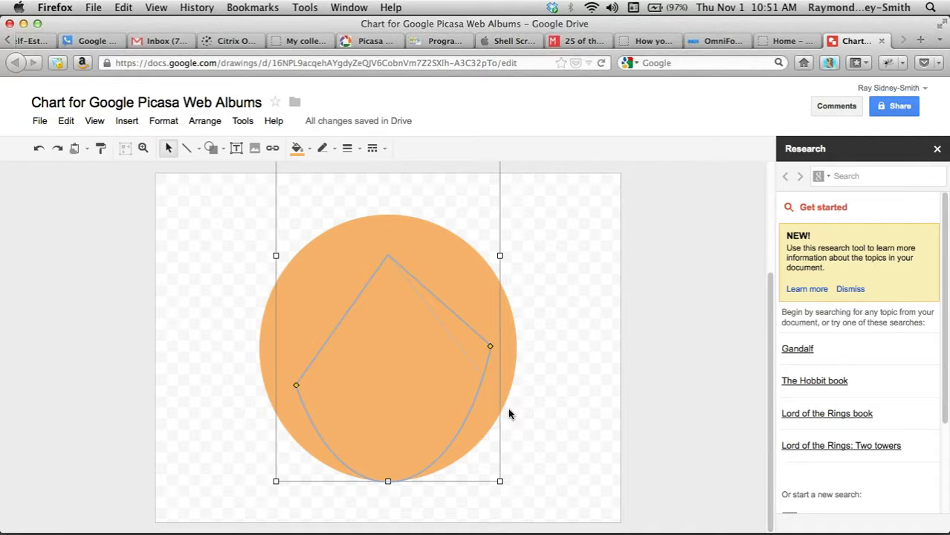
{"action": "left_click_drag", "start_coordinate": [509, 414], "coordinate": [508, 413]}
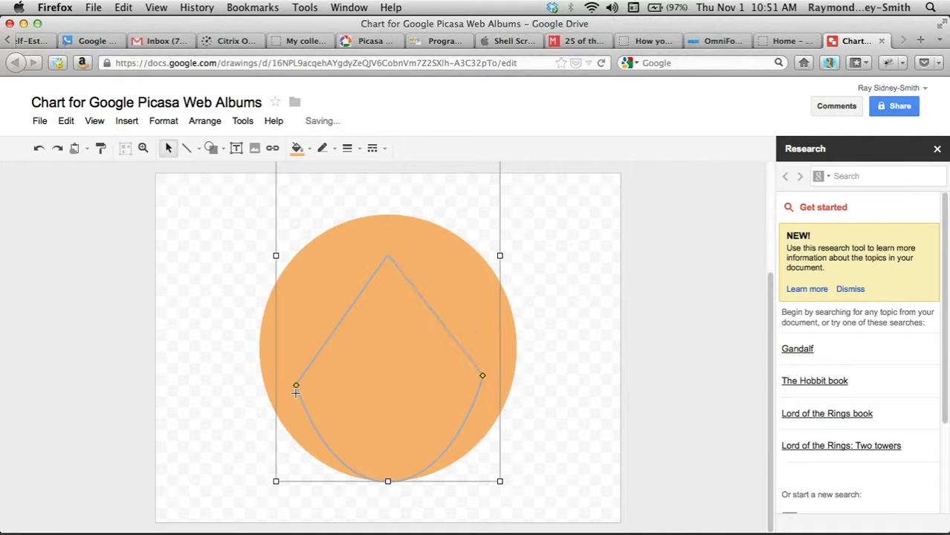
{"action": "left_click_drag", "start_coordinate": [296, 392], "coordinate": [259, 401]}
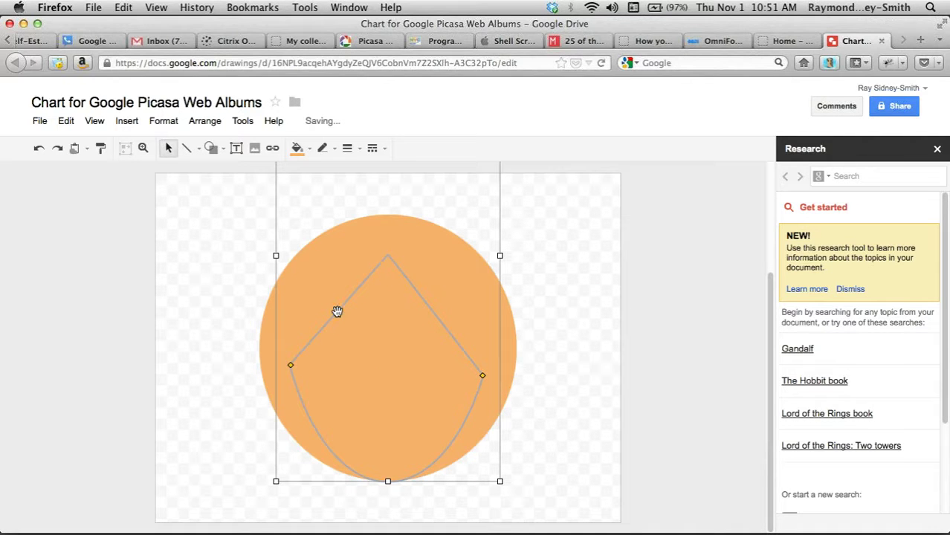
{"action": "key", "text": "super+z"}
{"action": "key", "text": "super+z"}
{"action": "key", "text": "super+z"}
{"action": "key", "text": "super+z"}
{"action": "key", "text": "super+z"}
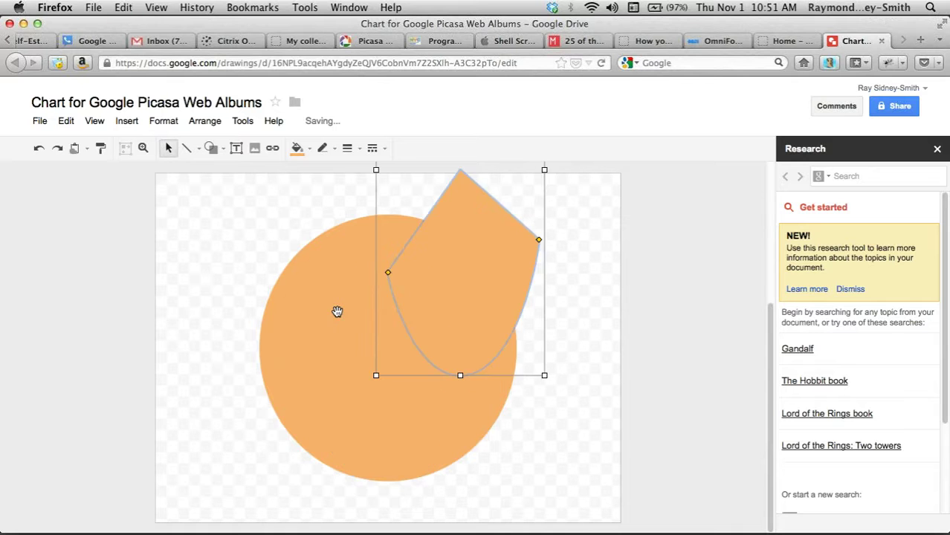
{"action": "key", "text": "super+z"}
{"action": "key", "text": "super+z"}
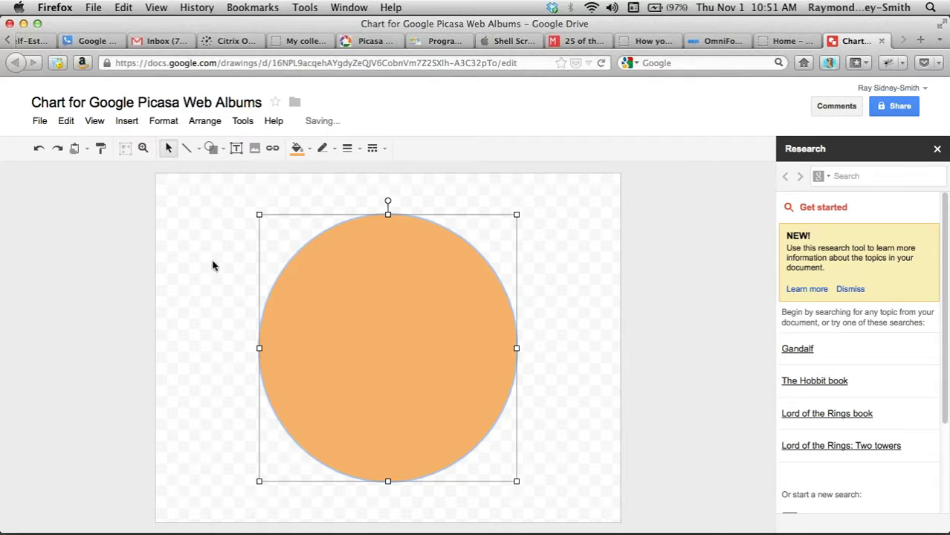
{"action": "left_click", "coordinate": [113, 251]}
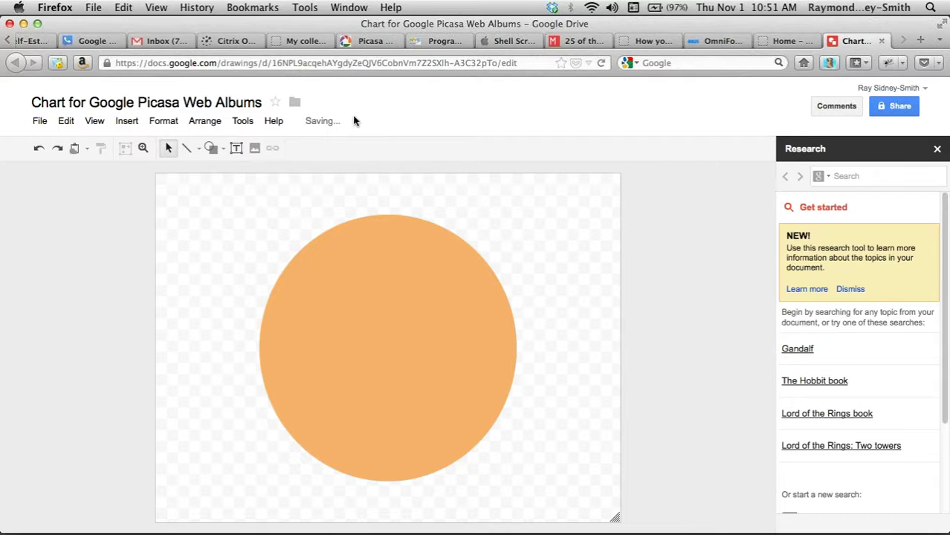
- Draw a Pie wedge from the circle's centre to its bottom edge, aligned to the centre
{"action": "left_click", "coordinate": [214, 149]}
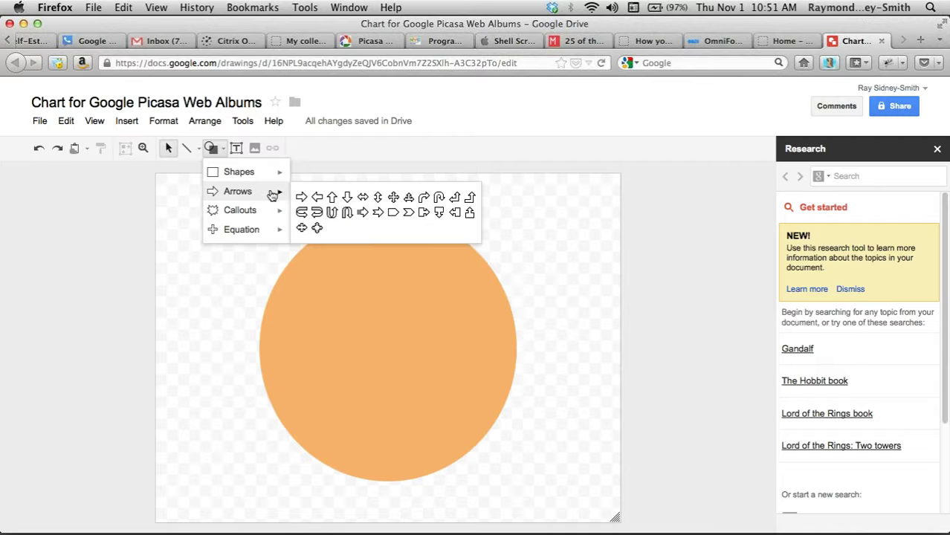
{"action": "mouse_move", "coordinate": [268, 175]}
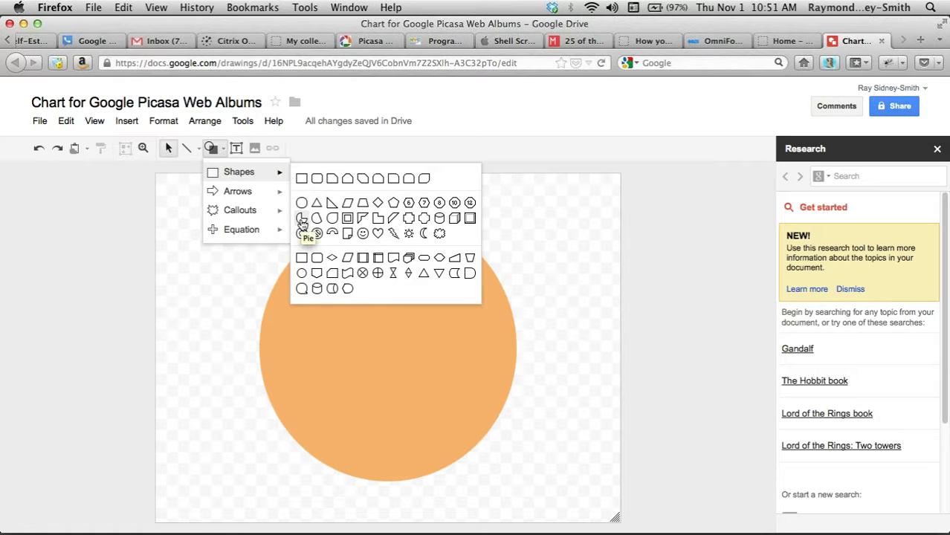
{"action": "left_click", "coordinate": [302, 221]}
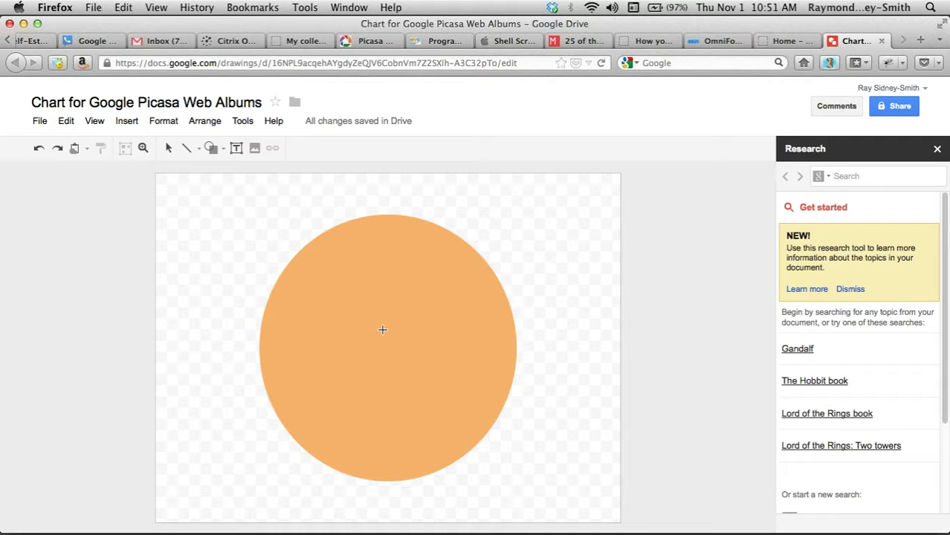
{"action": "left_click_drag", "start_coordinate": [381, 329], "coordinate": [321, 443]}
{"action": "left_click", "coordinate": [324, 463]}
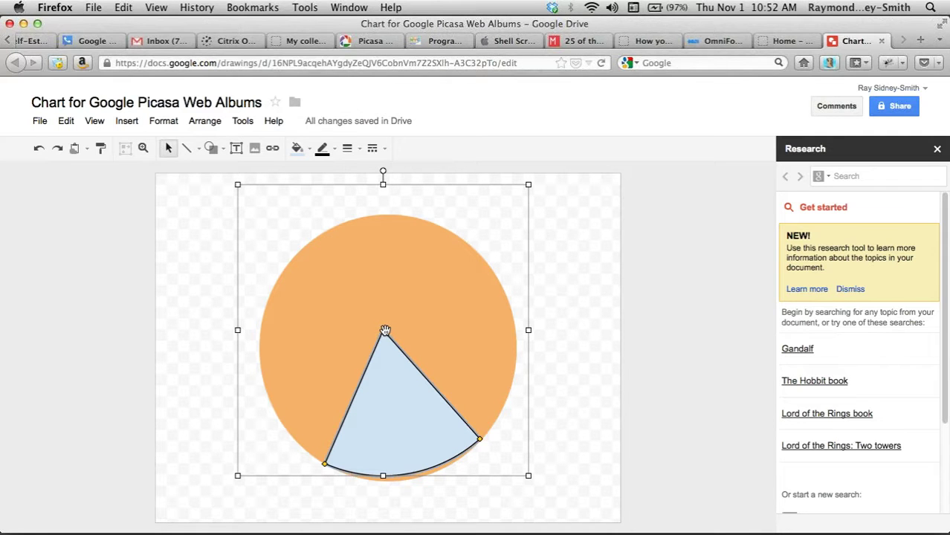
{"action": "left_click_drag", "start_coordinate": [383, 330], "coordinate": [387, 330]}
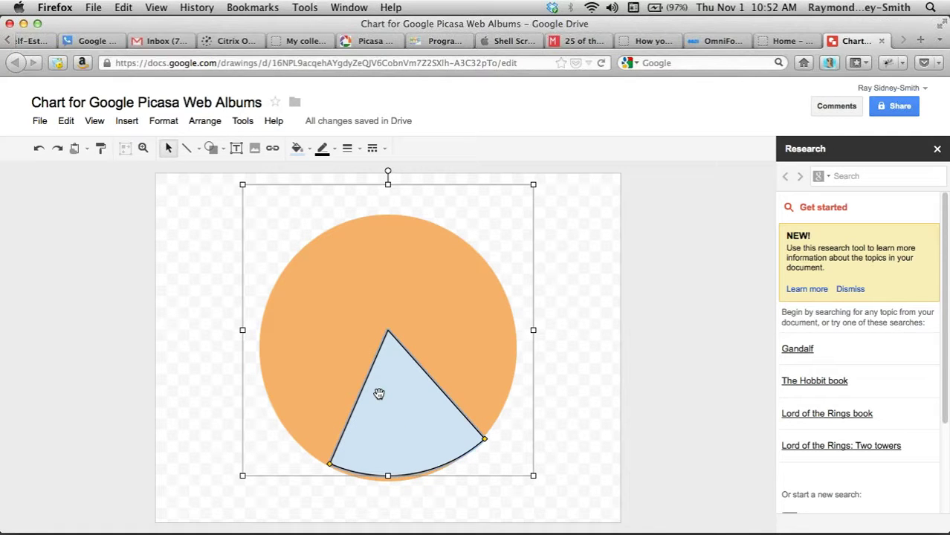
- Fill the wedge bright green and try a white outline
{"action": "left_click", "coordinate": [299, 149]}
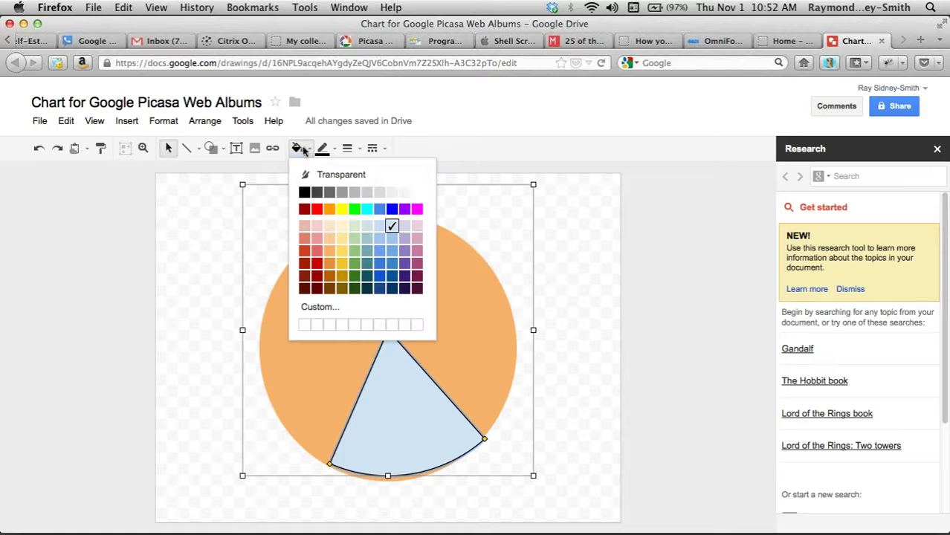
{"action": "left_click", "coordinate": [354, 210]}
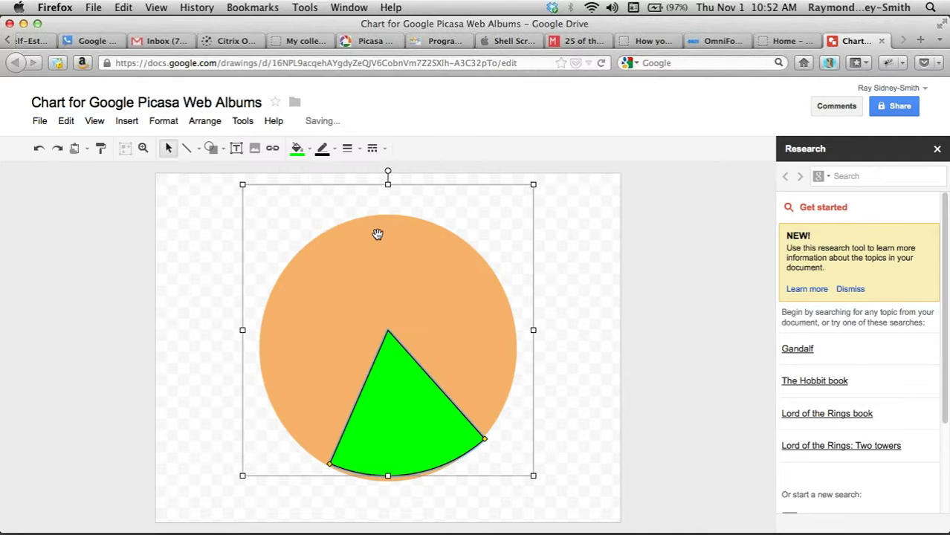
{"action": "left_click", "coordinate": [323, 148]}
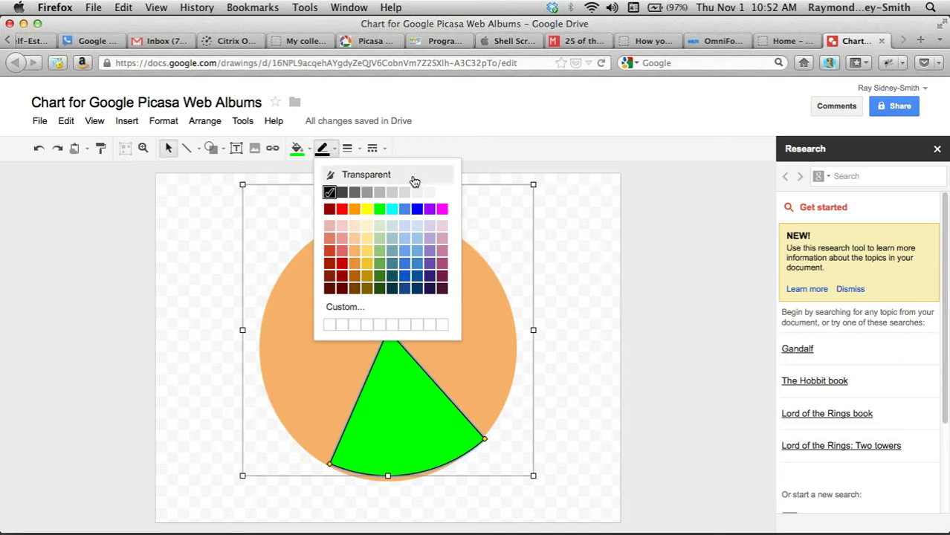
{"action": "left_click", "coordinate": [440, 192]}
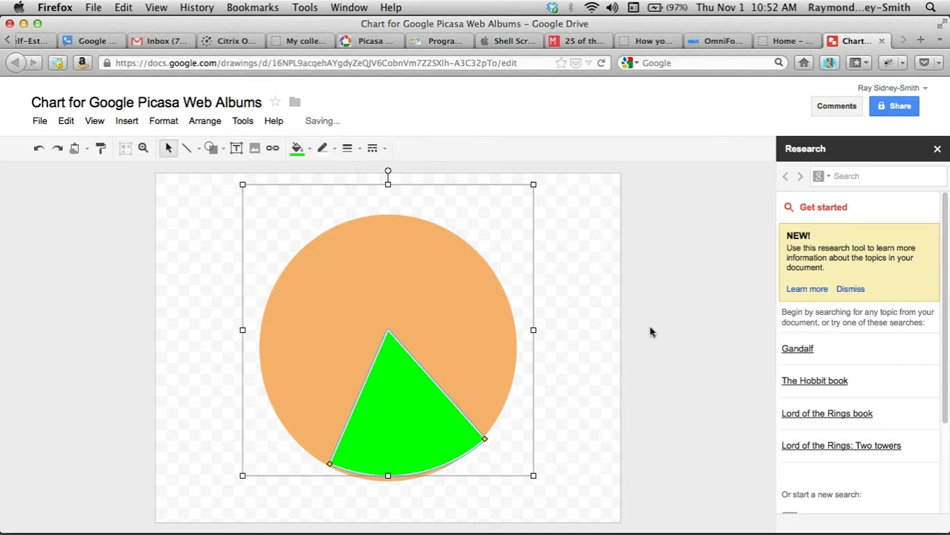
{"action": "left_click", "coordinate": [596, 343]}
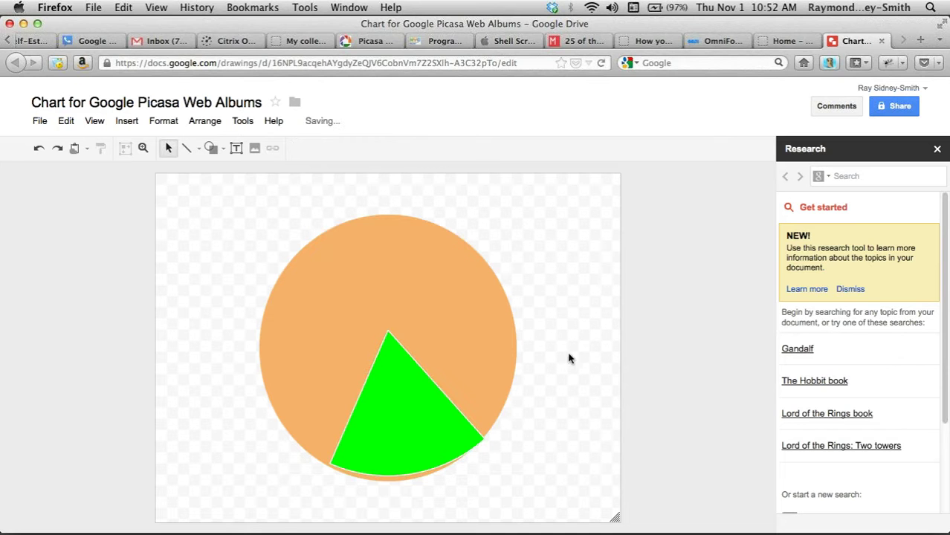
- Try orange and darker outline shades on the wedge, settling on orange matching the pie
{"action": "left_click", "coordinate": [394, 382]}
{"action": "left_click", "coordinate": [322, 149]}
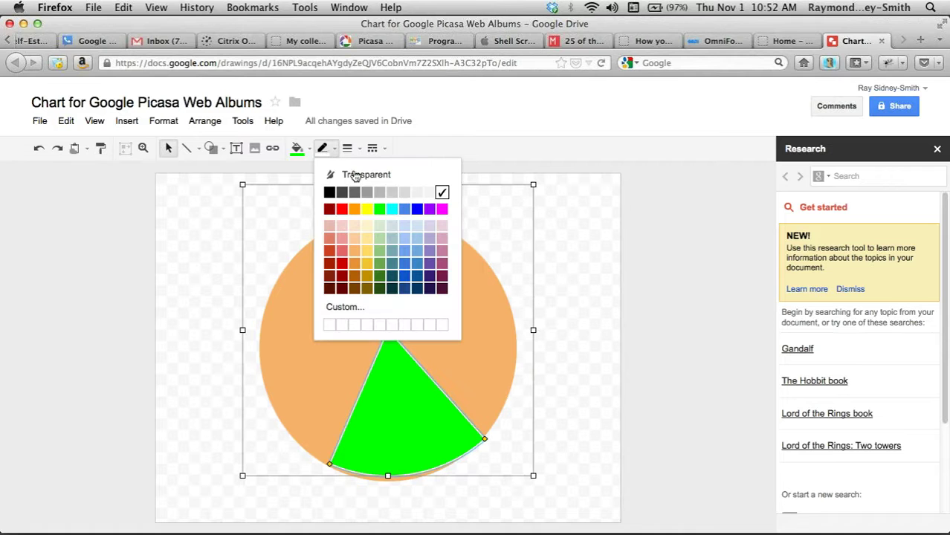
{"action": "left_click", "coordinate": [355, 264]}
{"action": "left_click", "coordinate": [588, 357]}
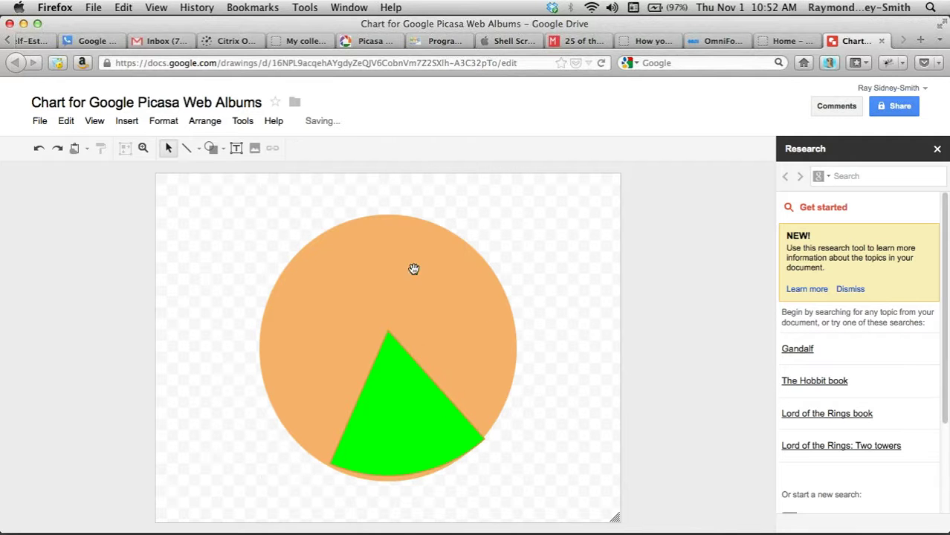
{"action": "left_click", "coordinate": [391, 389]}
{"action": "left_click", "coordinate": [322, 148]}
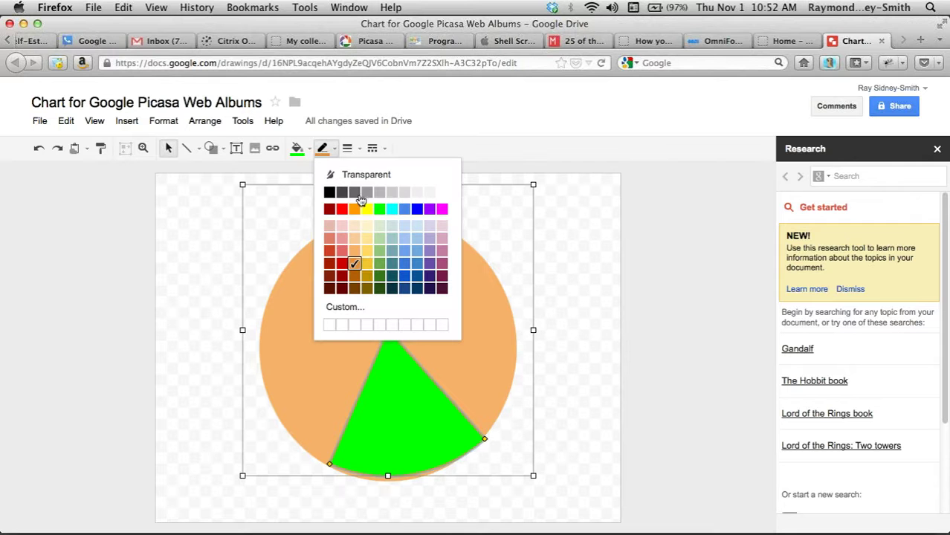
{"action": "left_click", "coordinate": [367, 266]}
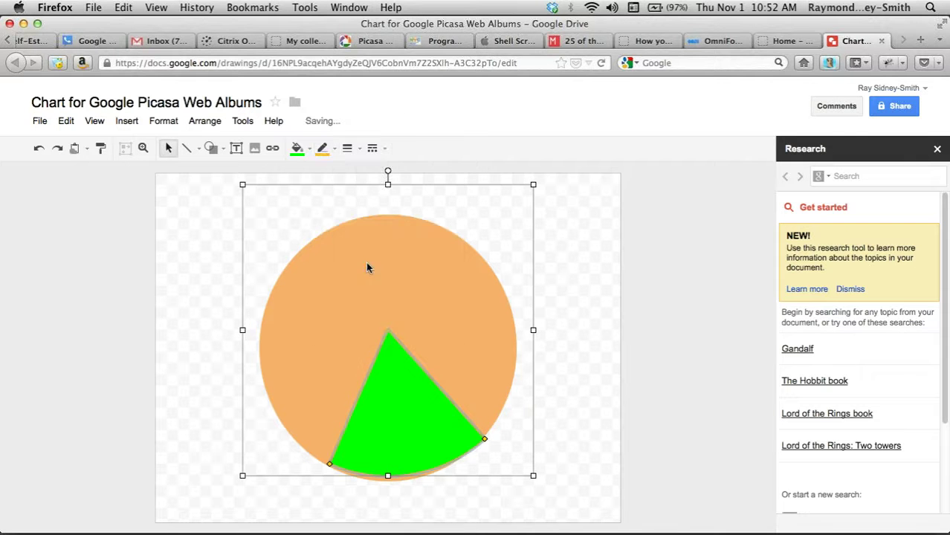
{"action": "left_click", "coordinate": [606, 360]}
{"action": "left_click", "coordinate": [417, 411]}
{"action": "left_click", "coordinate": [322, 148]}
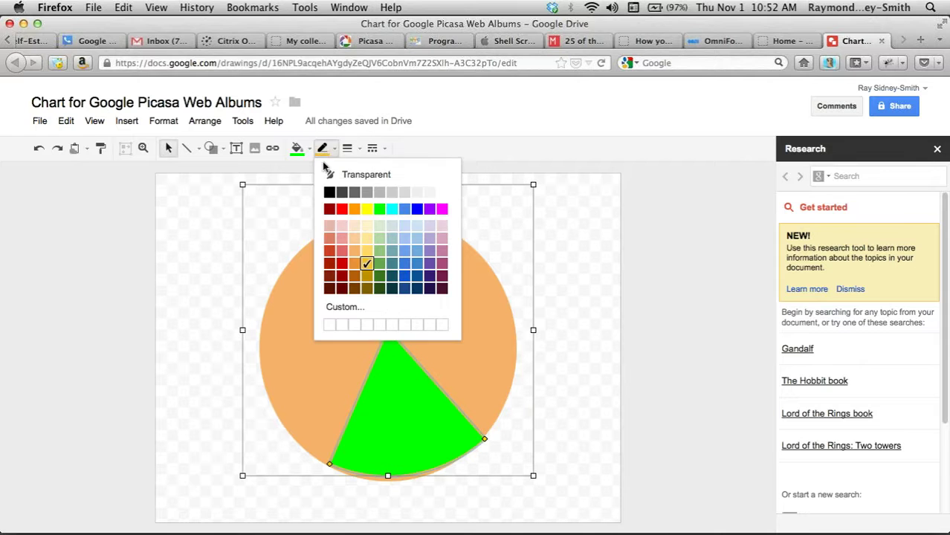
{"action": "left_click", "coordinate": [355, 248]}
{"action": "left_click", "coordinate": [594, 335]}
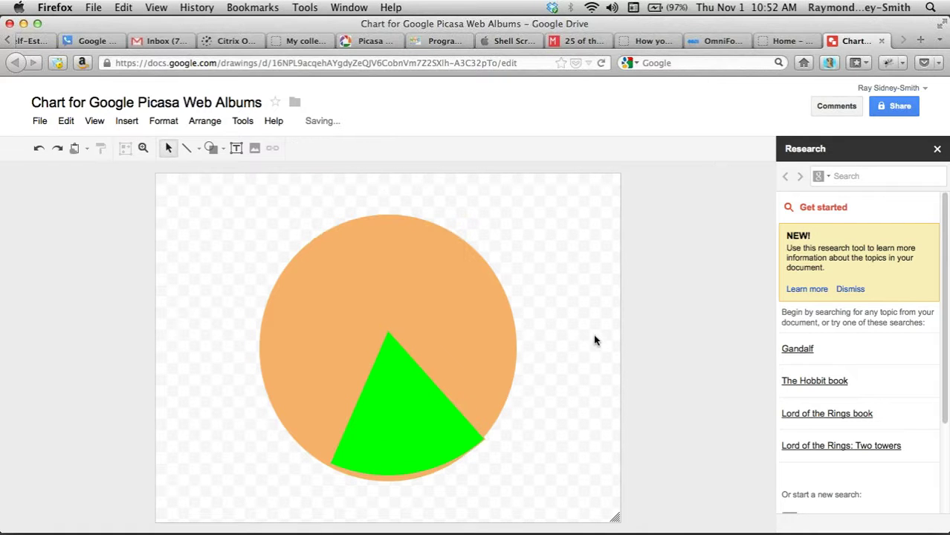
- Nudge the green wedge slightly left
{"action": "left_click", "coordinate": [413, 410]}
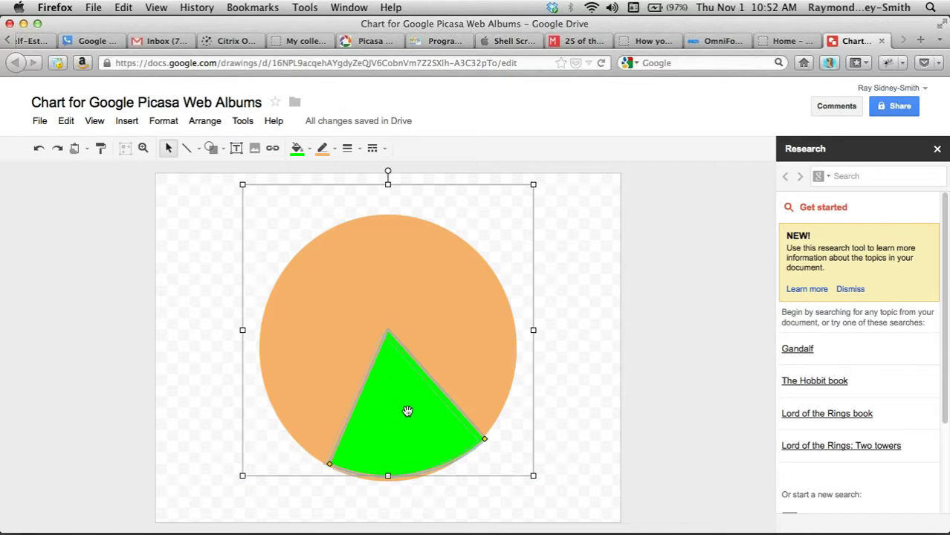
{"action": "left_click_drag", "start_coordinate": [407, 411], "coordinate": [401, 409]}
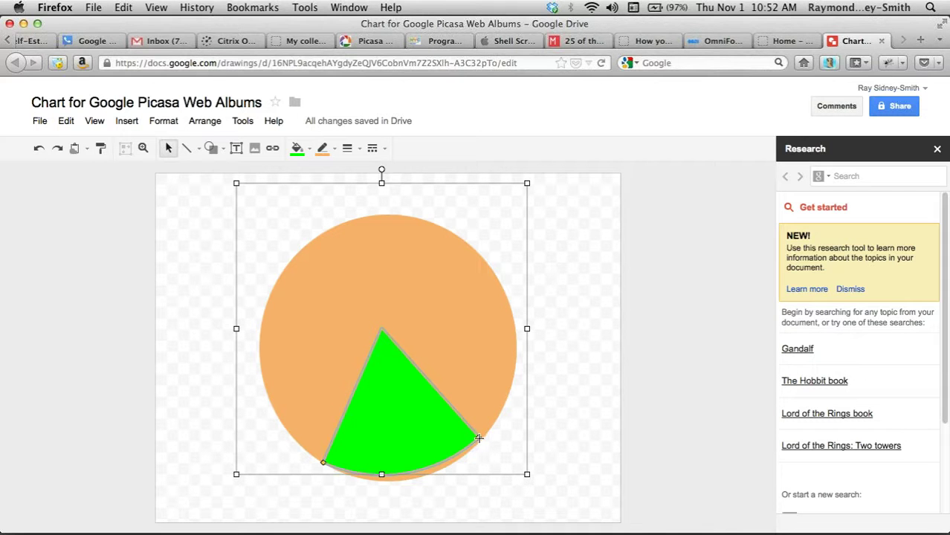
{"action": "left_click", "coordinate": [478, 438]}
{"action": "left_click", "coordinate": [478, 439]}
{"action": "left_click", "coordinate": [591, 416]}
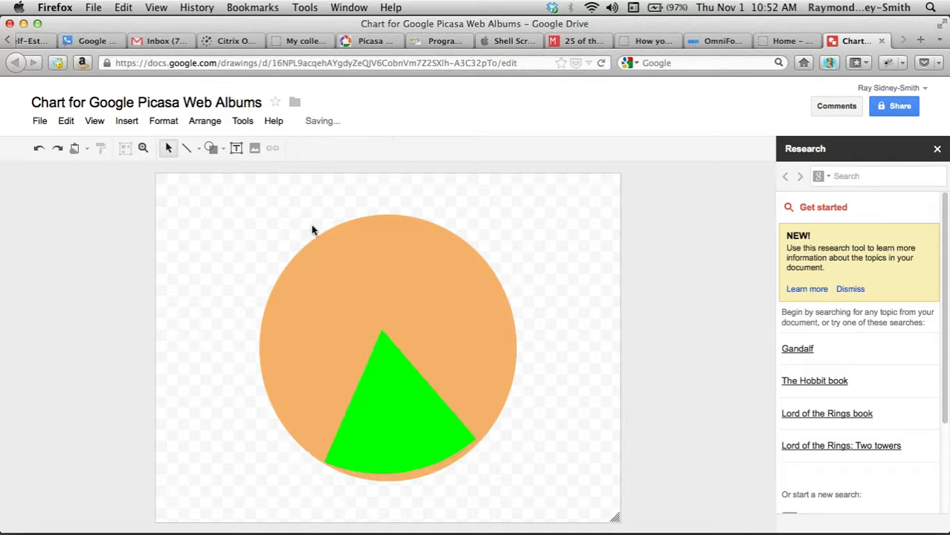
{"action": "left_click", "coordinate": [236, 148]}
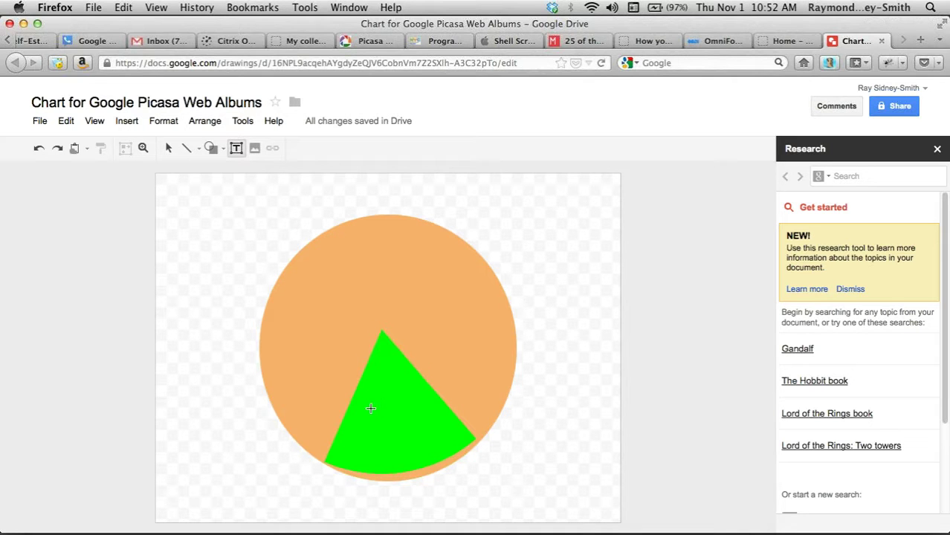
- Label the green slice '20% of some aspect' with a text box
{"action": "left_click_drag", "start_coordinate": [365, 405], "coordinate": [426, 438]}
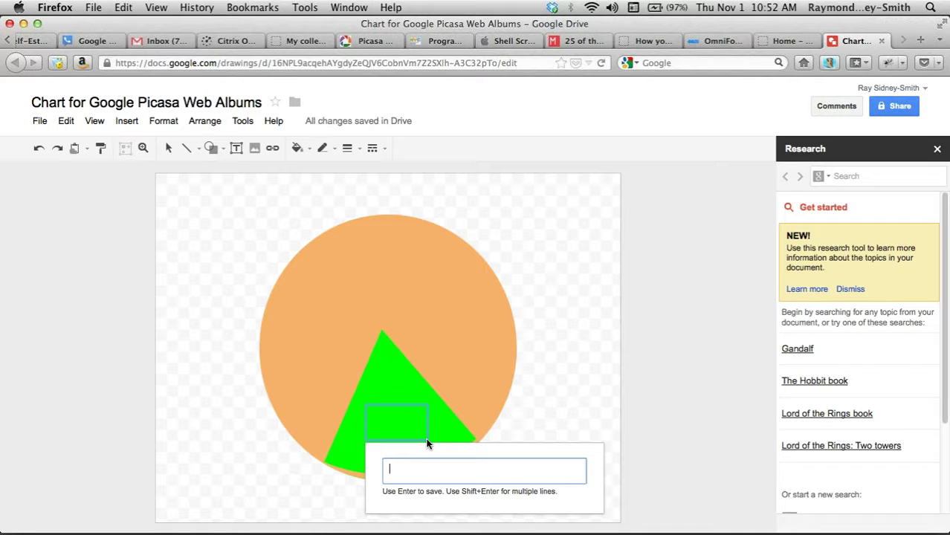
{"action": "type", "text": "20% of some aspect"}
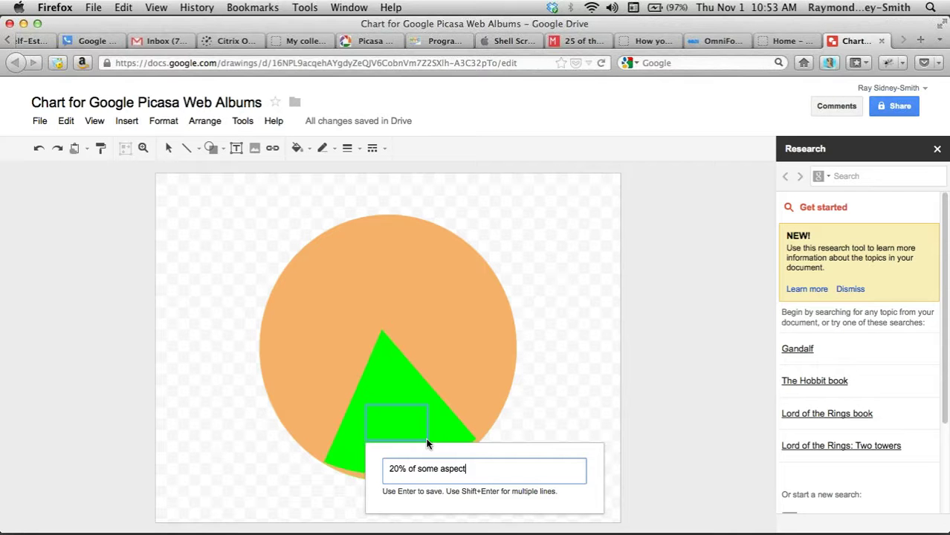
{"action": "key", "text": "Return"}
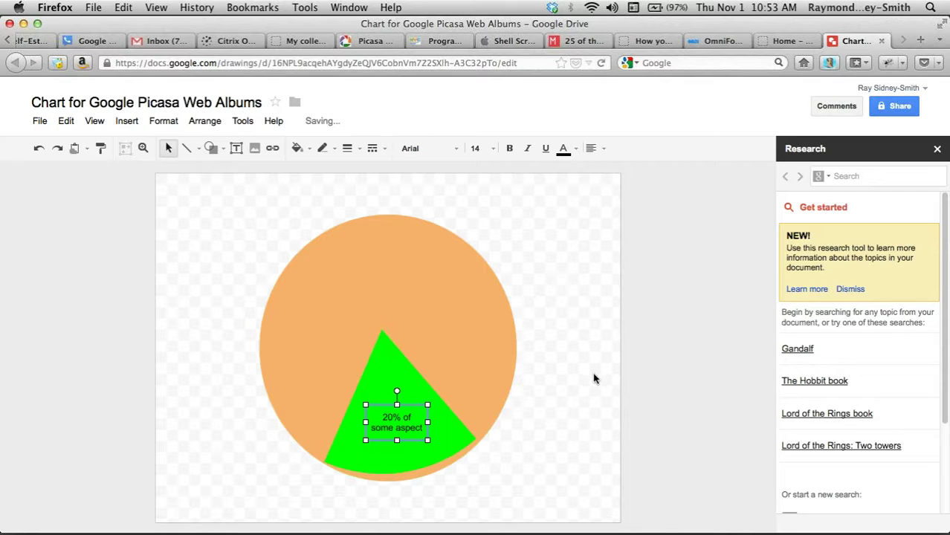
{"action": "left_click", "coordinate": [594, 377]}
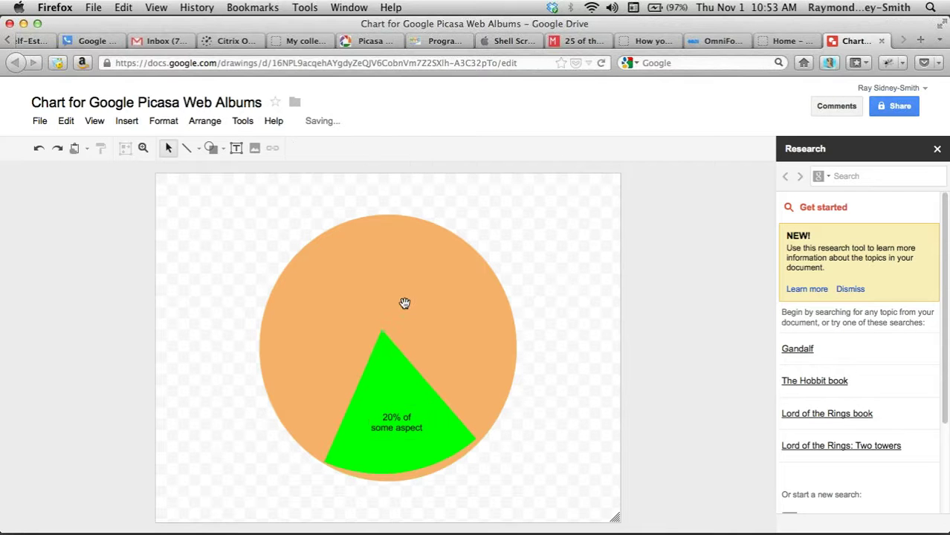
- Label the upper orange area '80% of X' with a second text box
{"action": "left_click", "coordinate": [236, 148]}
{"action": "left_click_drag", "start_coordinate": [351, 255], "coordinate": [442, 295]}
{"action": "type", "text": "80% of X"}
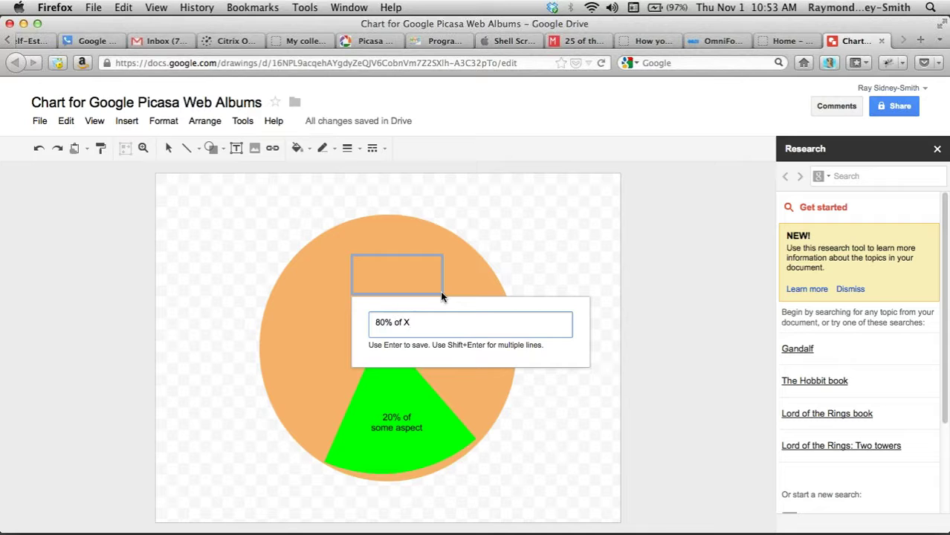
{"action": "key", "text": "Return"}
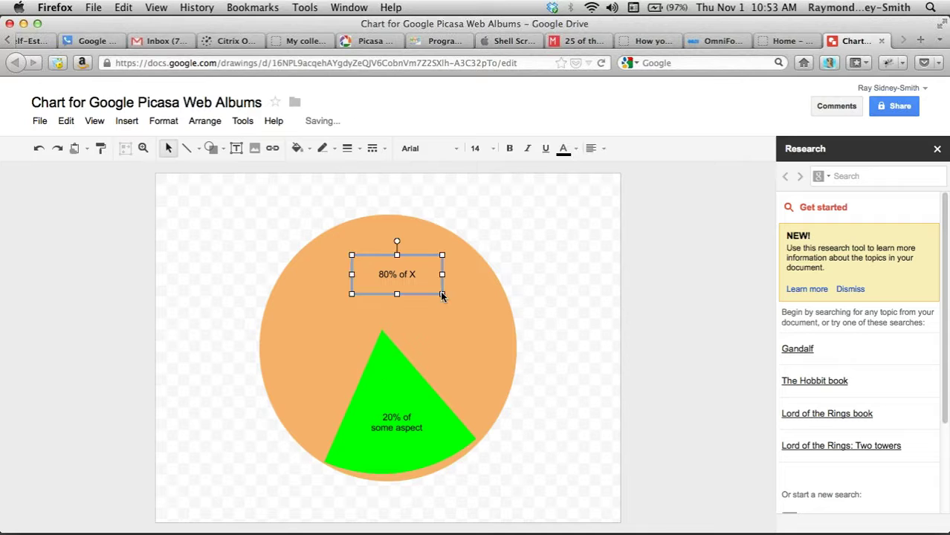
{"action": "left_click", "coordinate": [564, 284]}
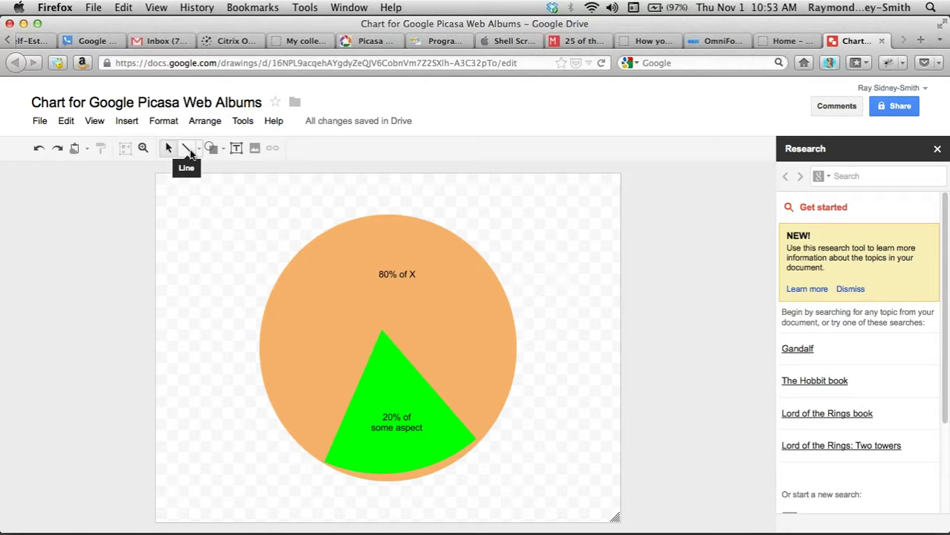
{"action": "left_click", "coordinate": [236, 148]}
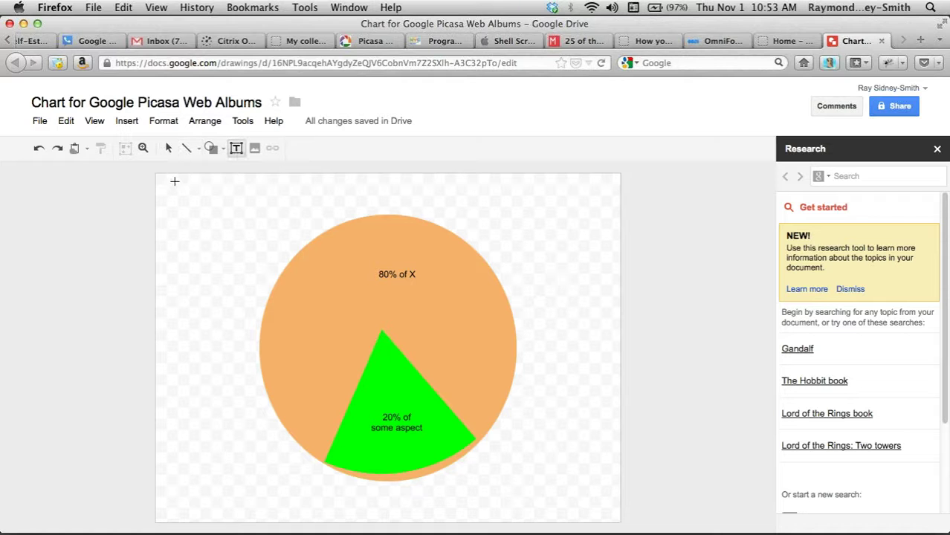
{"action": "left_click_drag", "start_coordinate": [166, 182], "coordinate": [366, 211]}
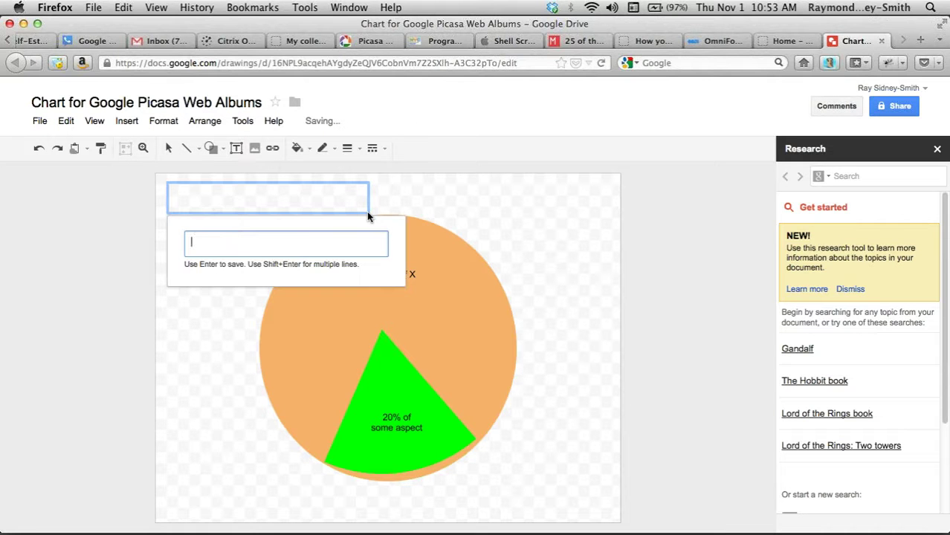
{"action": "type", "text": "Cha"}
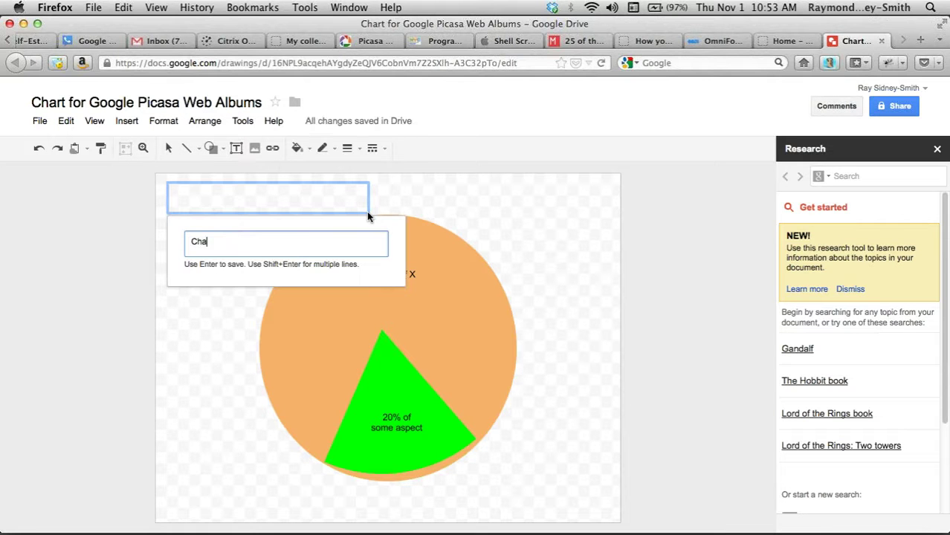
{"action": "type", "text": "rt Title"}
{"action": "key", "text": "Return"}
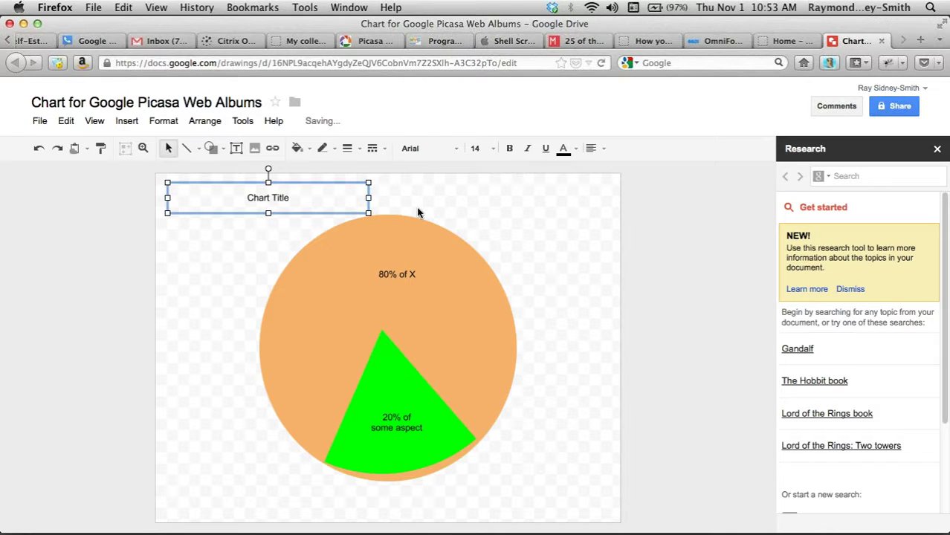
{"action": "left_click", "coordinate": [671, 300]}
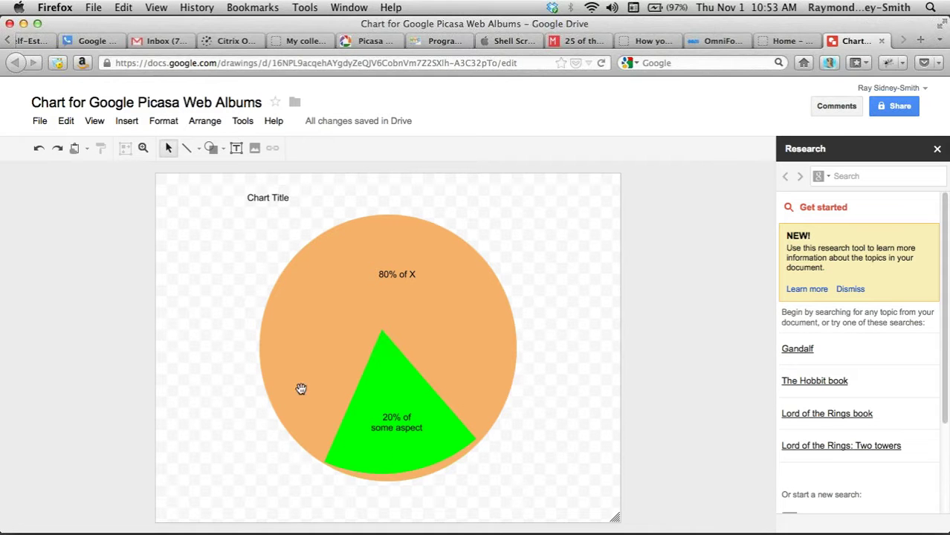
{"action": "left_click", "coordinate": [252, 197]}
{"action": "key", "text": "BackSpace"}
- Add a suggested contact with Can edit access via Share & save, then click Done
{"action": "left_click", "coordinate": [894, 108]}
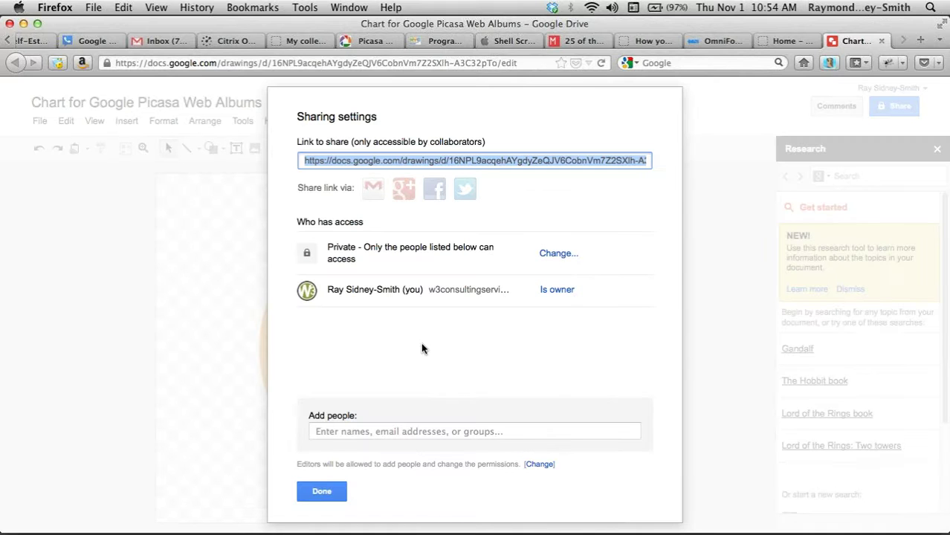
{"action": "left_click", "coordinate": [380, 432]}
{"action": "type", "text": "Ray"}
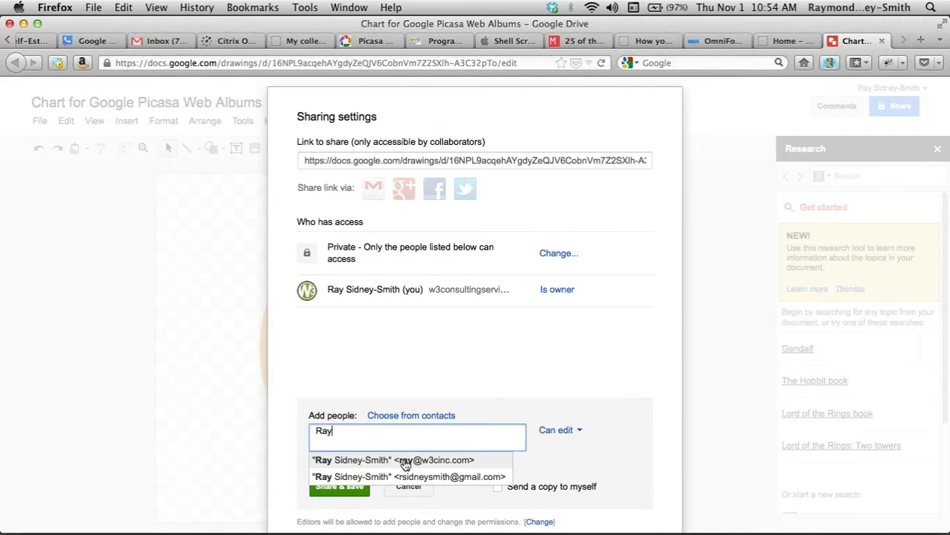
{"action": "left_click", "coordinate": [403, 462]}
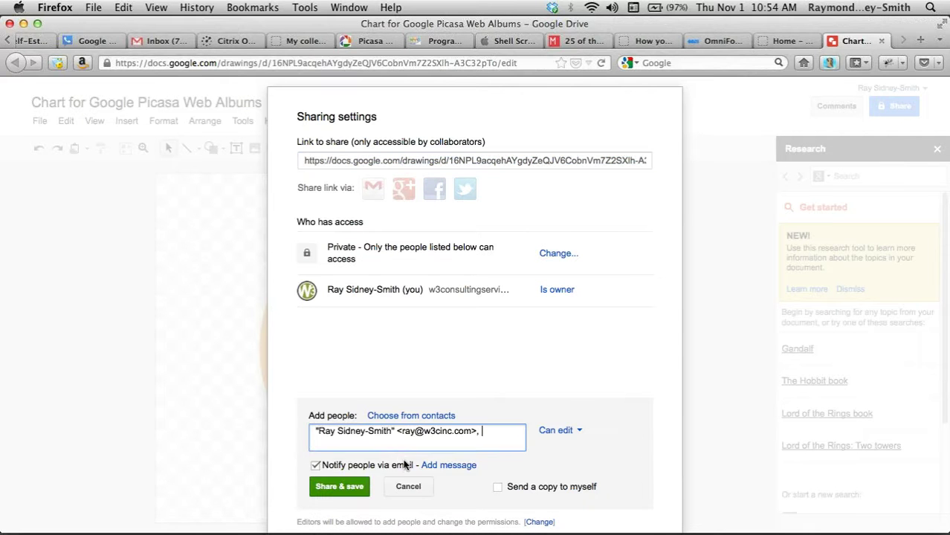
{"action": "left_click", "coordinate": [332, 488]}
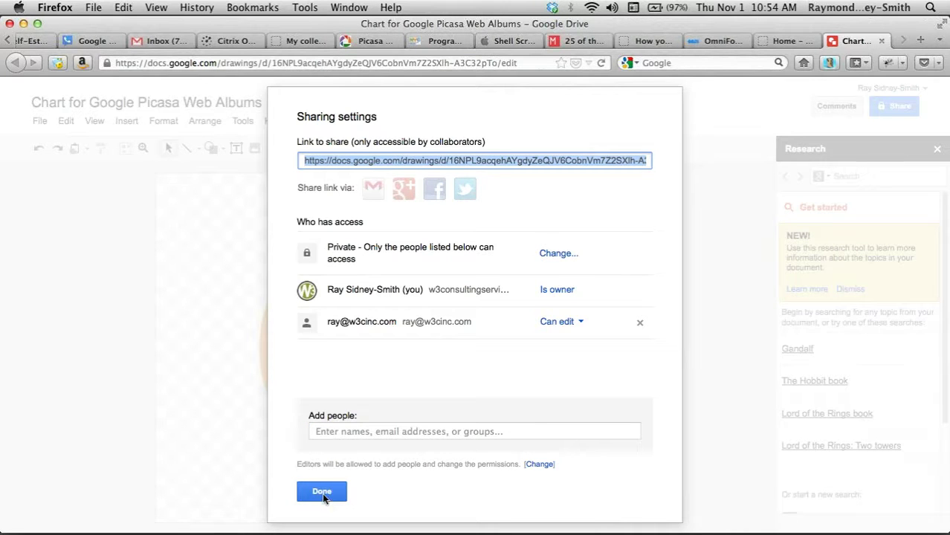
{"action": "left_click", "coordinate": [322, 492]}
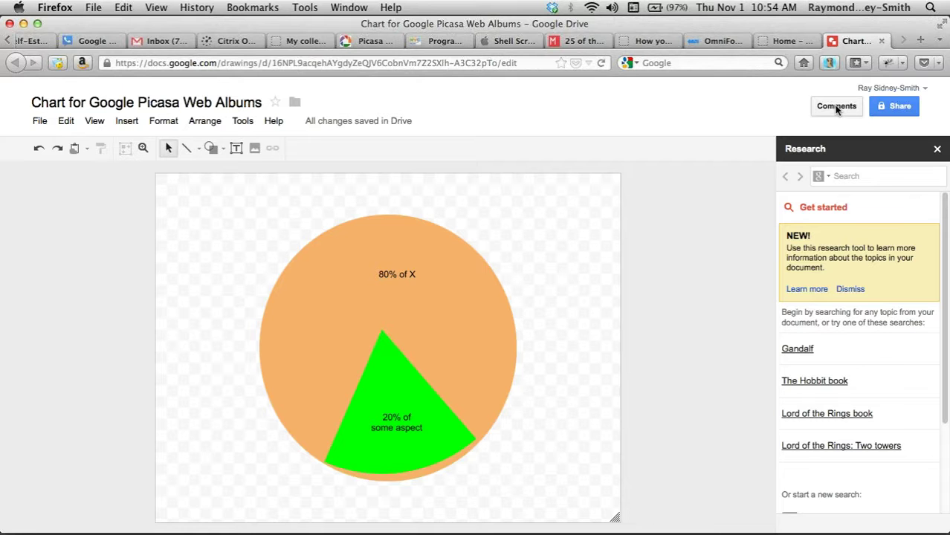
- Post the comment 'the 20% portion of the pie needs to be fixed' on the drawing
{"action": "left_click", "coordinate": [836, 108]}
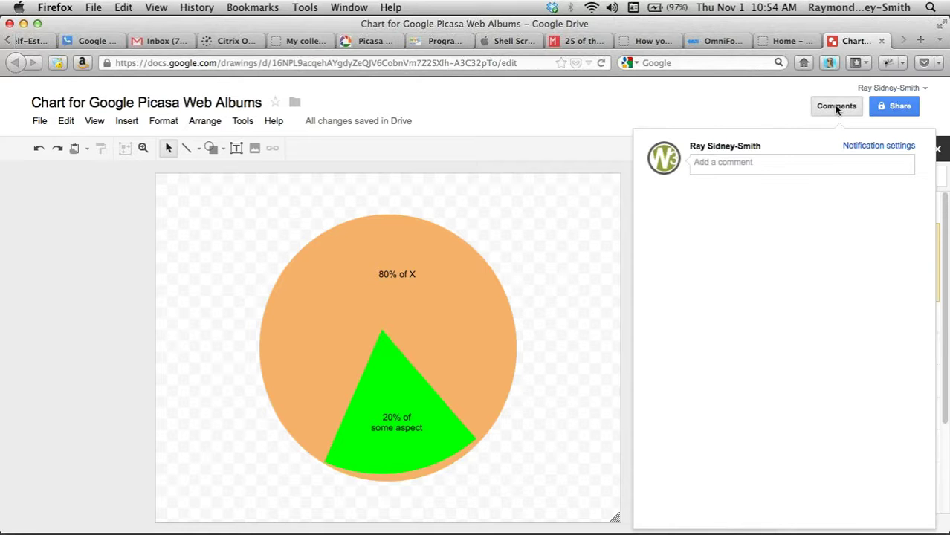
{"action": "left_click", "coordinate": [758, 164]}
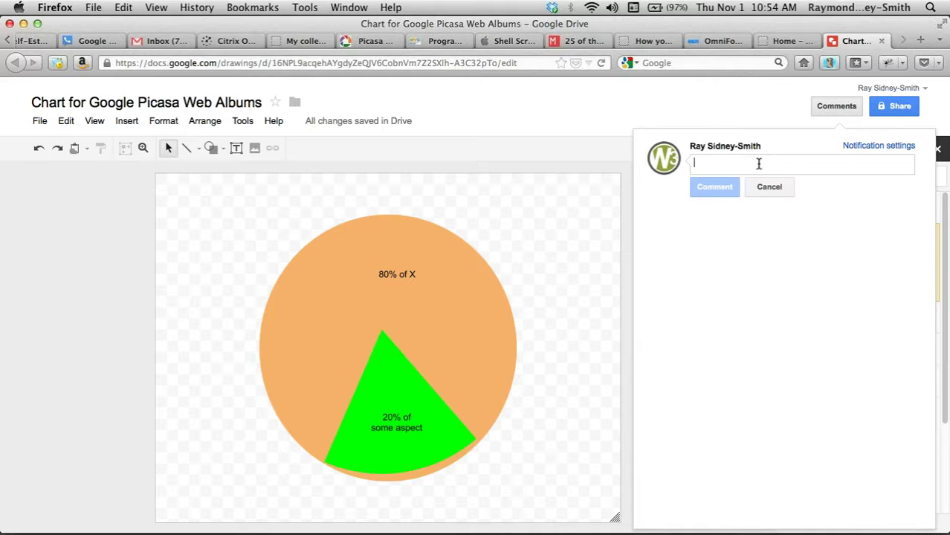
{"action": "type", "text": "the "}
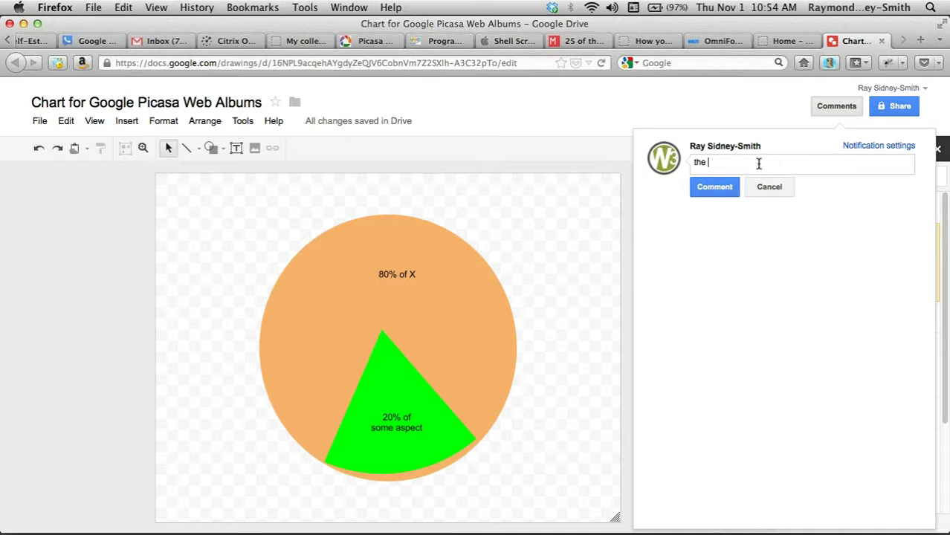
{"action": "type", "text": "20% portion of the pie "}
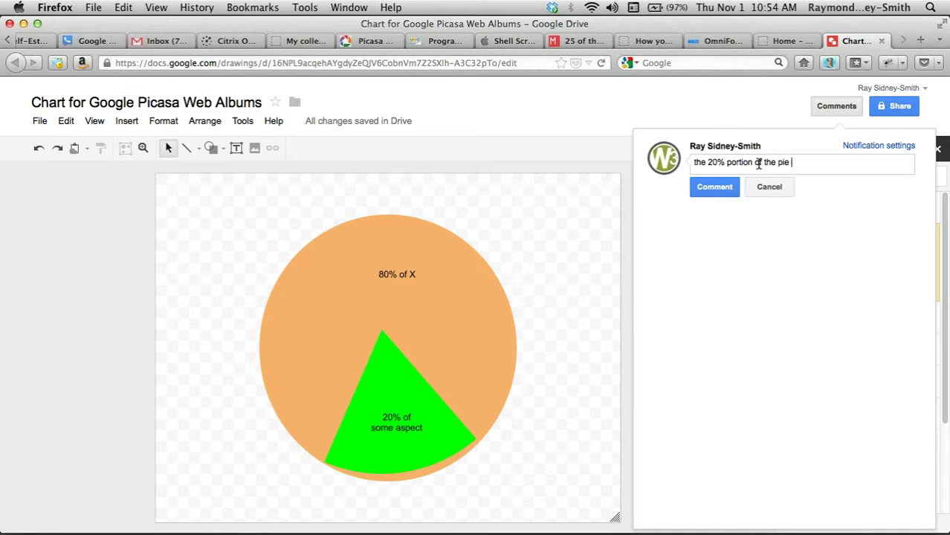
{"action": "type", "text": "needs to be fixed"}
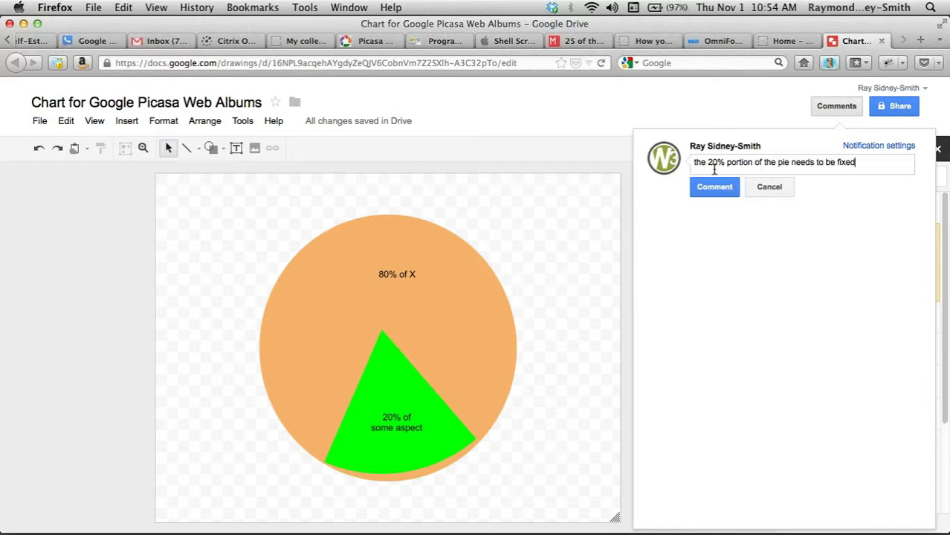
{"action": "left_click", "coordinate": [691, 187]}
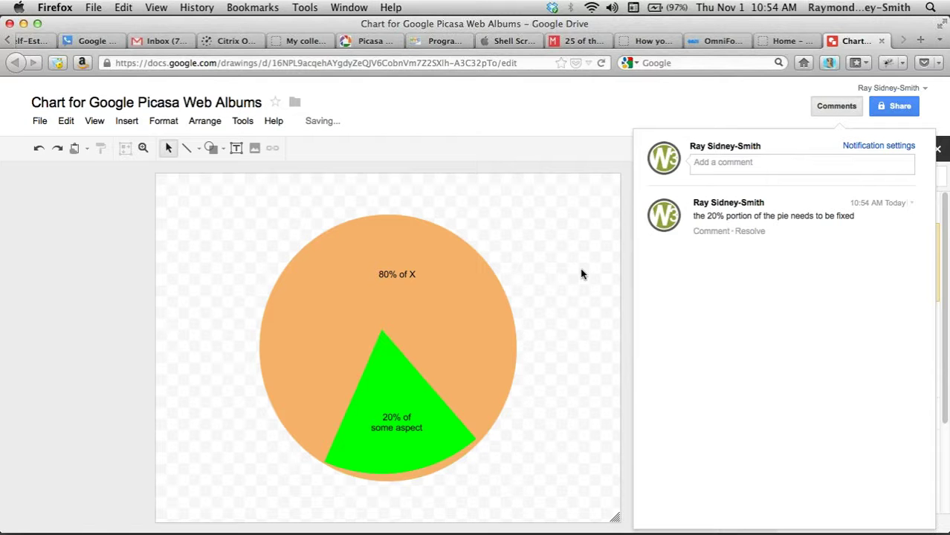
- Mark that comment resolved and close the comments panel
{"action": "left_click", "coordinate": [710, 231]}
{"action": "left_click", "coordinate": [795, 275]}
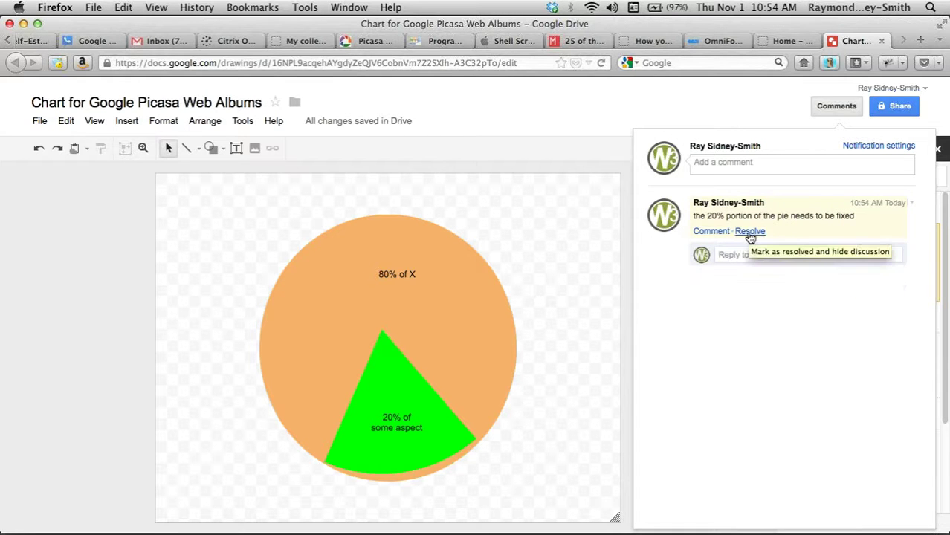
{"action": "left_click", "coordinate": [749, 232]}
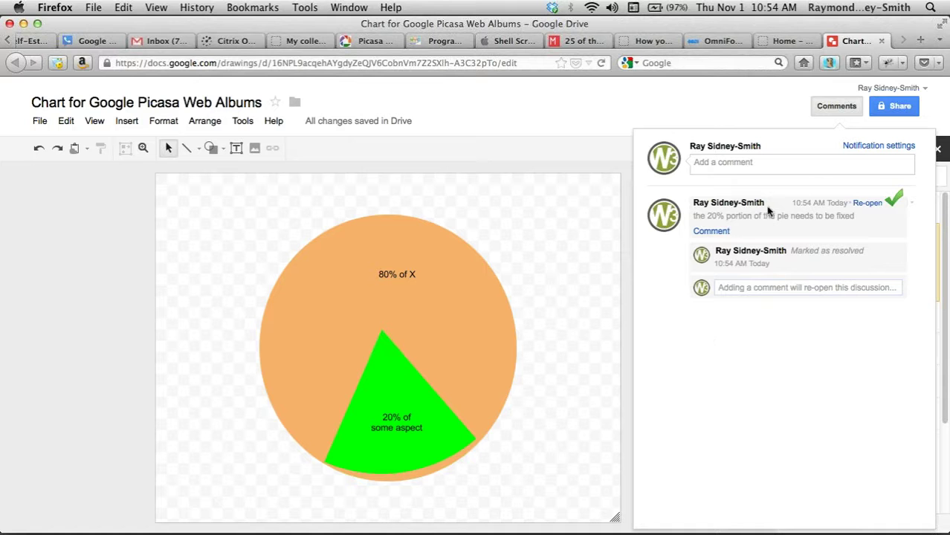
{"action": "left_click", "coordinate": [837, 107]}
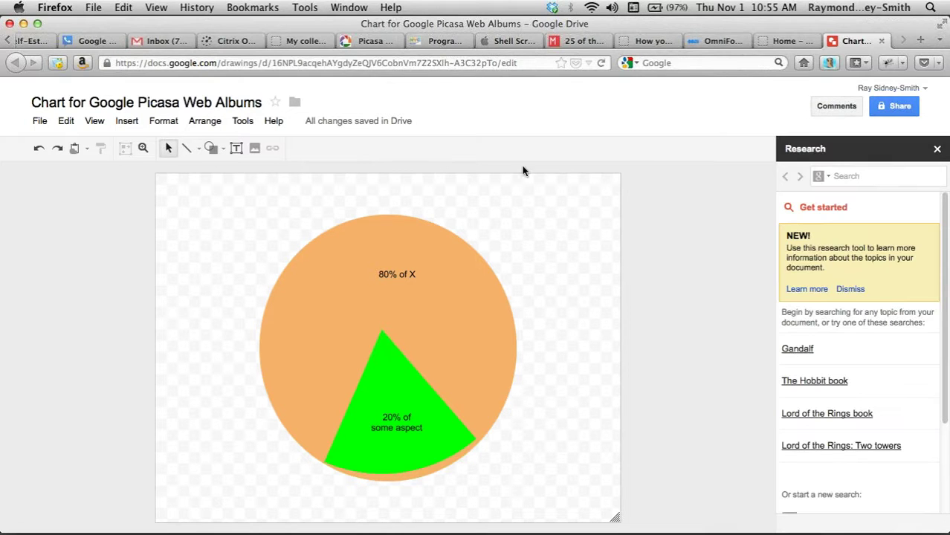
- Show the File menu's Download as export formats over the pie chart
{"action": "left_click", "coordinate": [41, 122]}
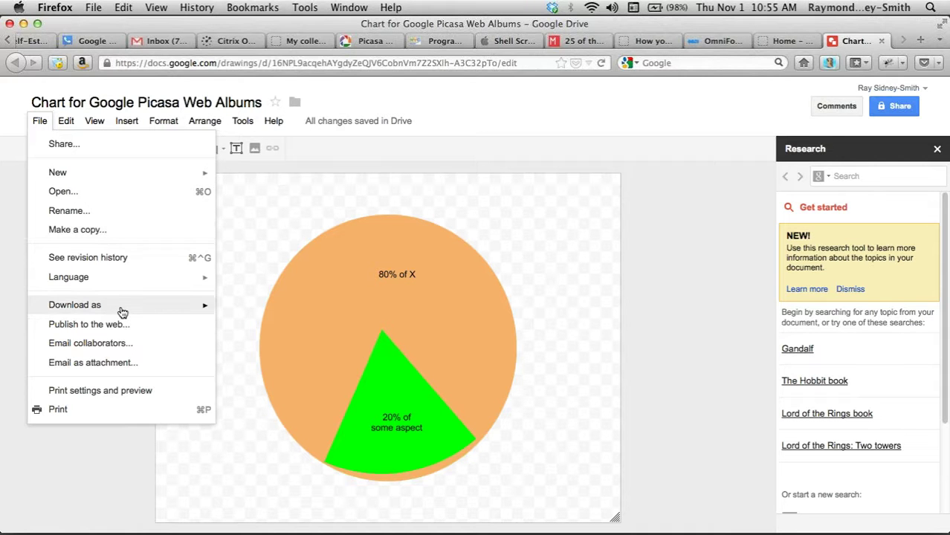
{"action": "mouse_move", "coordinate": [123, 312]}
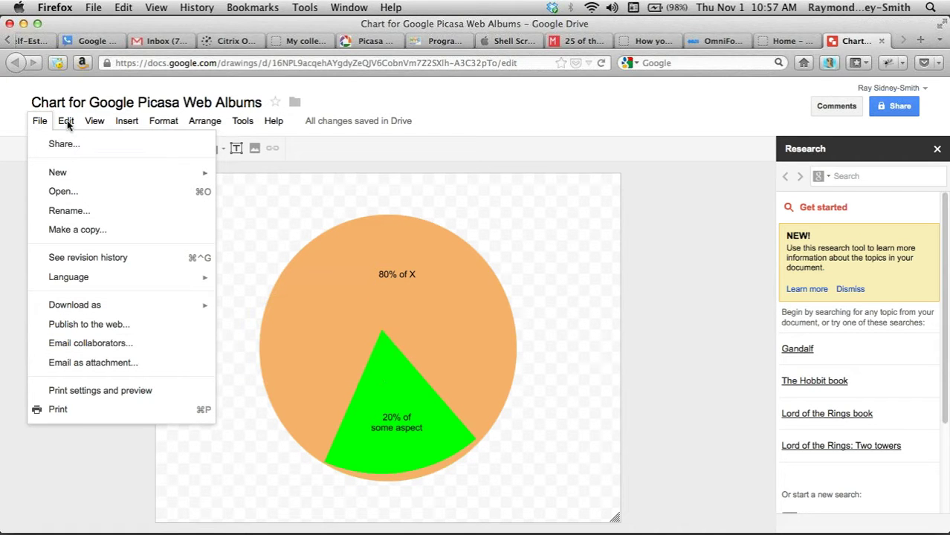
{"action": "mouse_move", "coordinate": [67, 125]}
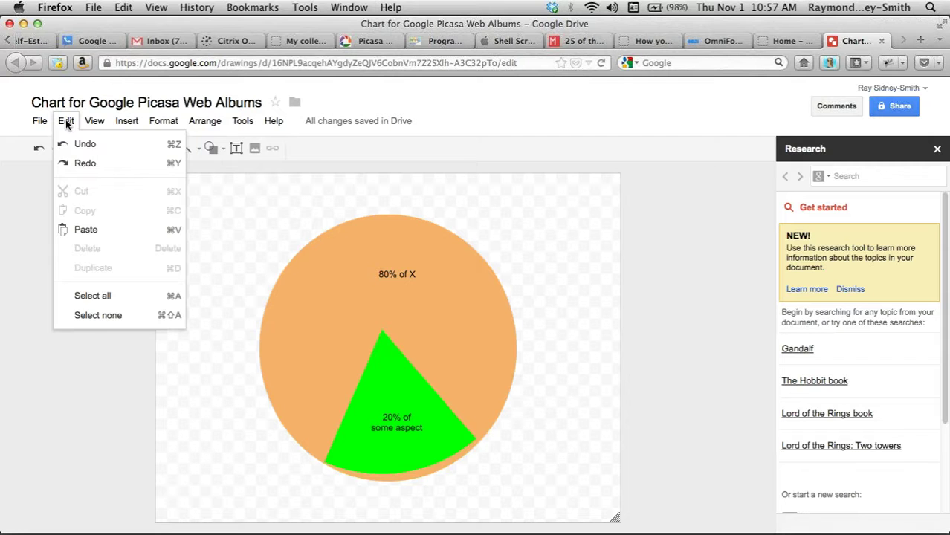
{"action": "mouse_move", "coordinate": [225, 124]}
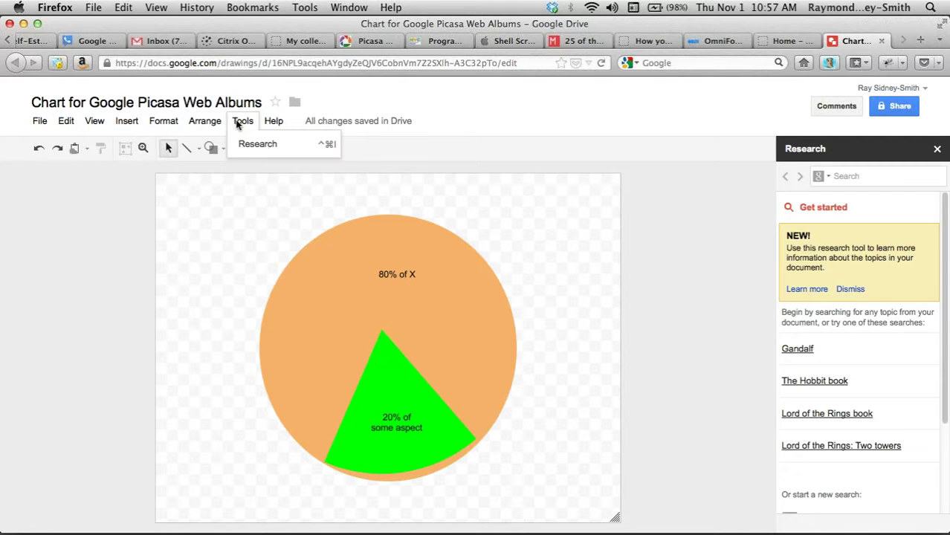
{"action": "mouse_move", "coordinate": [128, 127]}
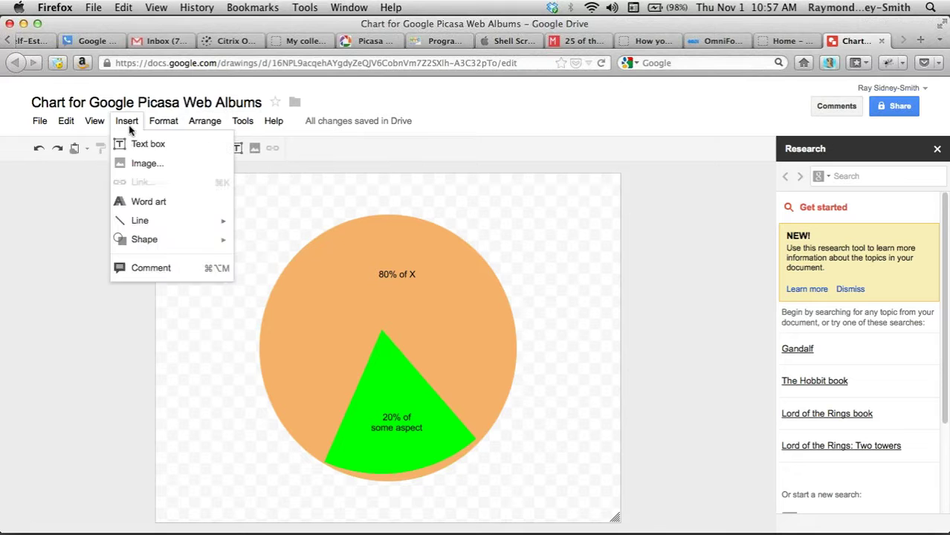
{"action": "left_click", "coordinate": [41, 270]}
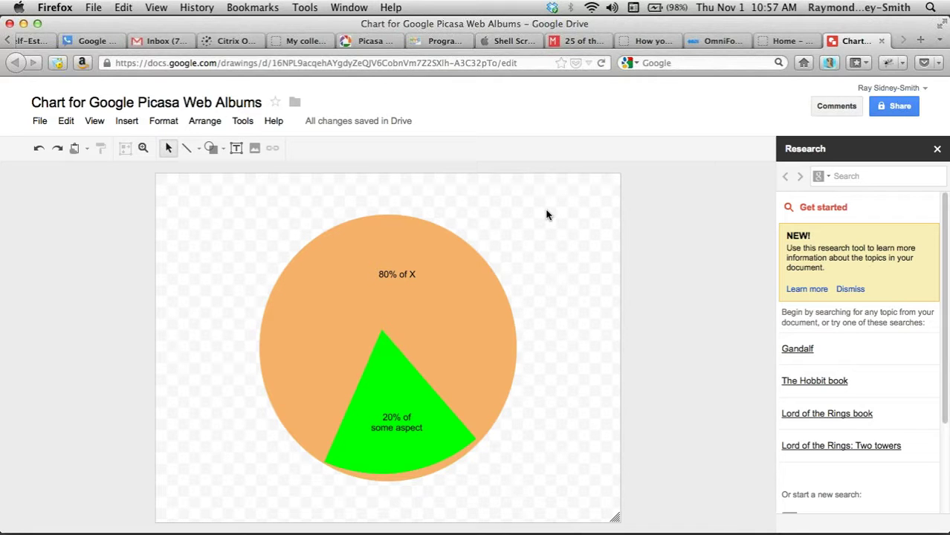
- Save the chart as PNG 'Chart for Google Picasa Web Albums.png', then go to the Picasa tab
{"action": "left_click", "coordinate": [40, 123]}
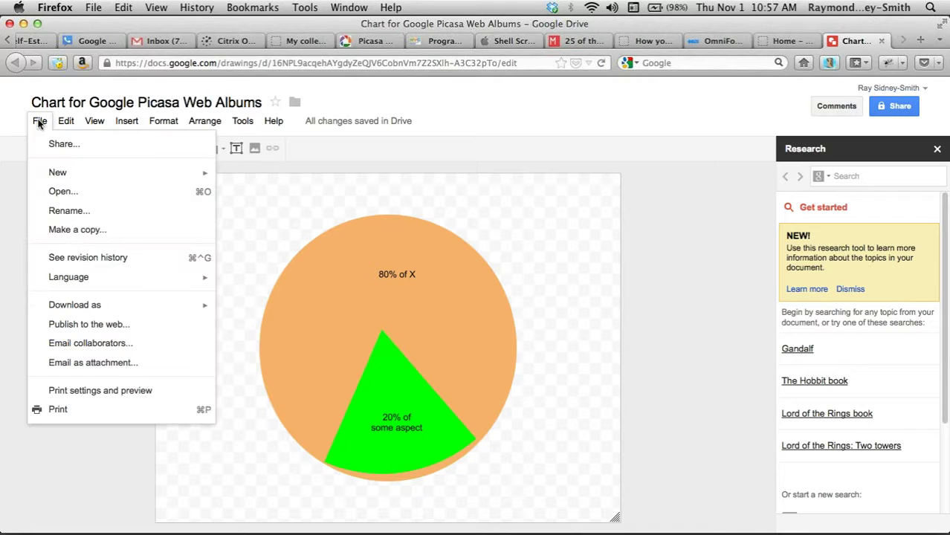
{"action": "mouse_move", "coordinate": [159, 314]}
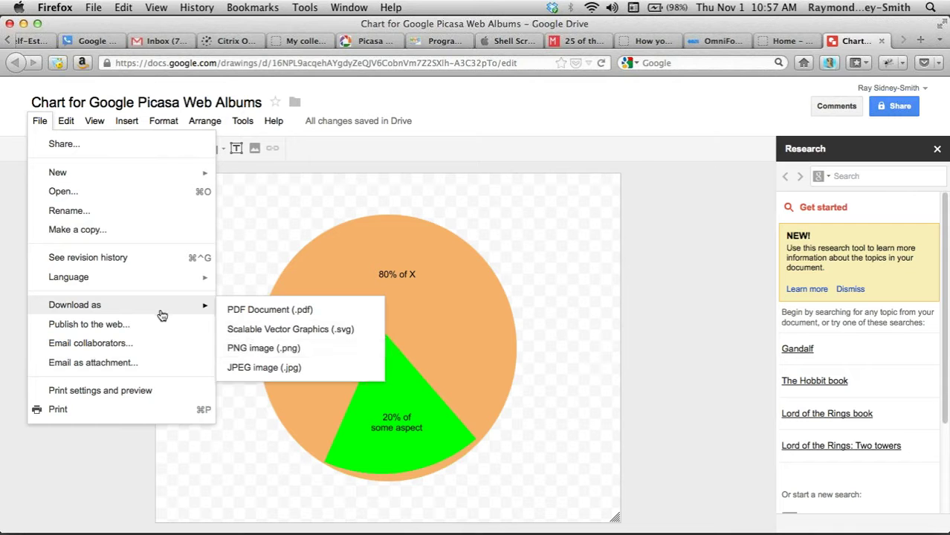
{"action": "left_click", "coordinate": [269, 352]}
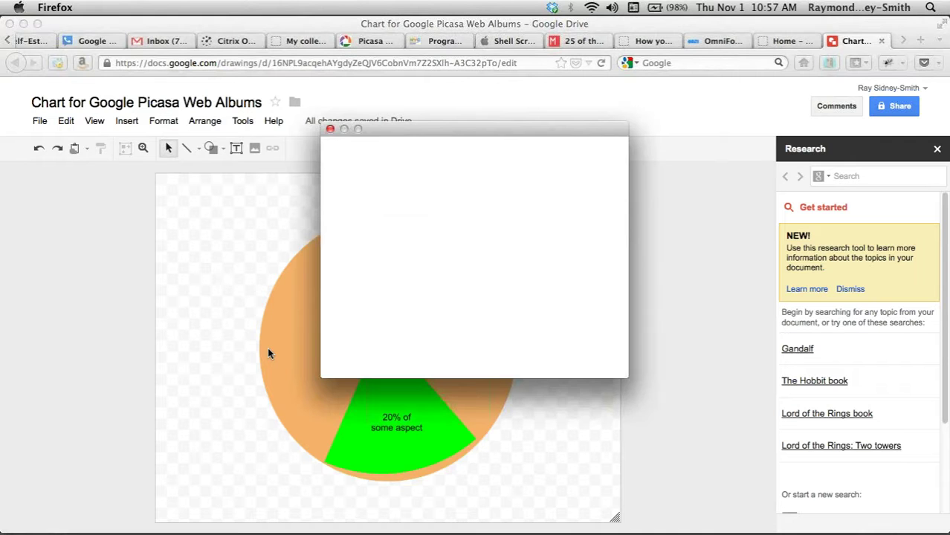
{"action": "left_click", "coordinate": [348, 270]}
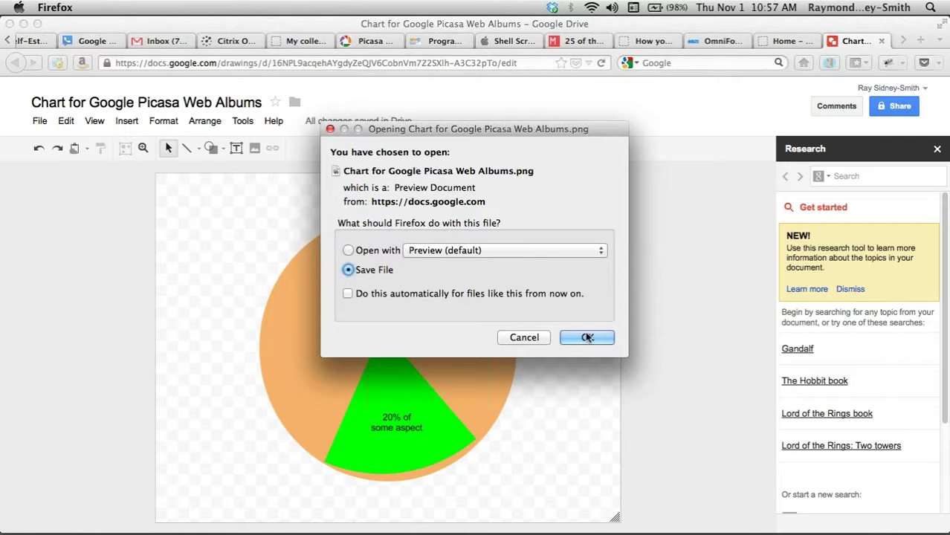
{"action": "left_click", "coordinate": [586, 338]}
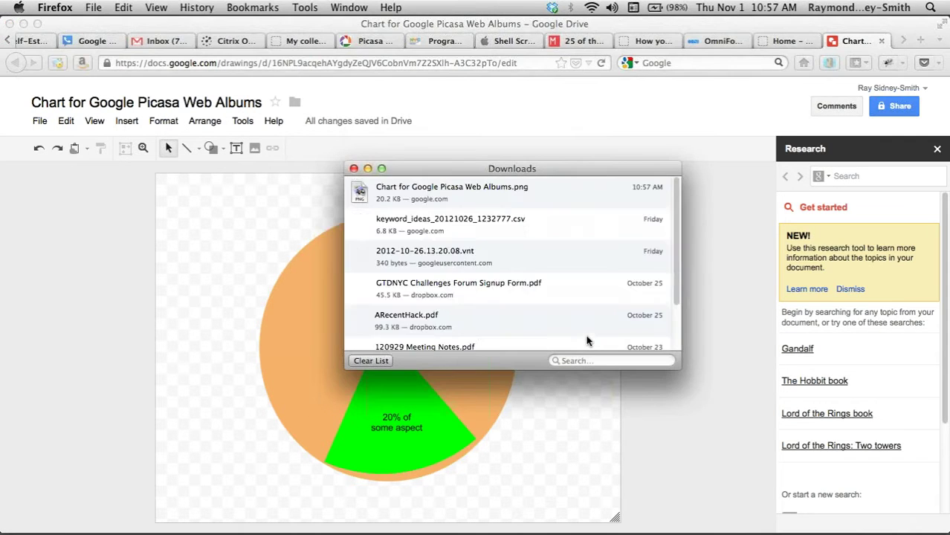
{"action": "left_click", "coordinate": [353, 169]}
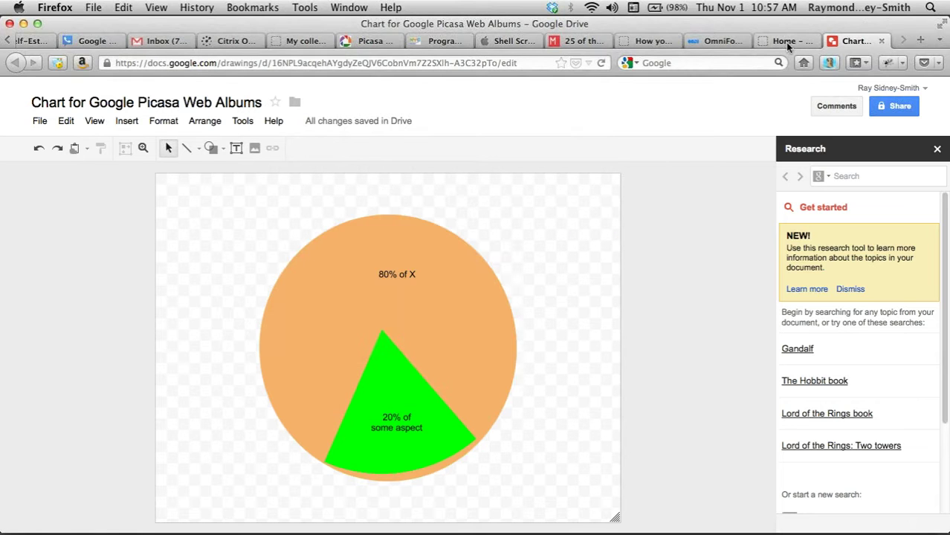
{"action": "left_click", "coordinate": [367, 40]}
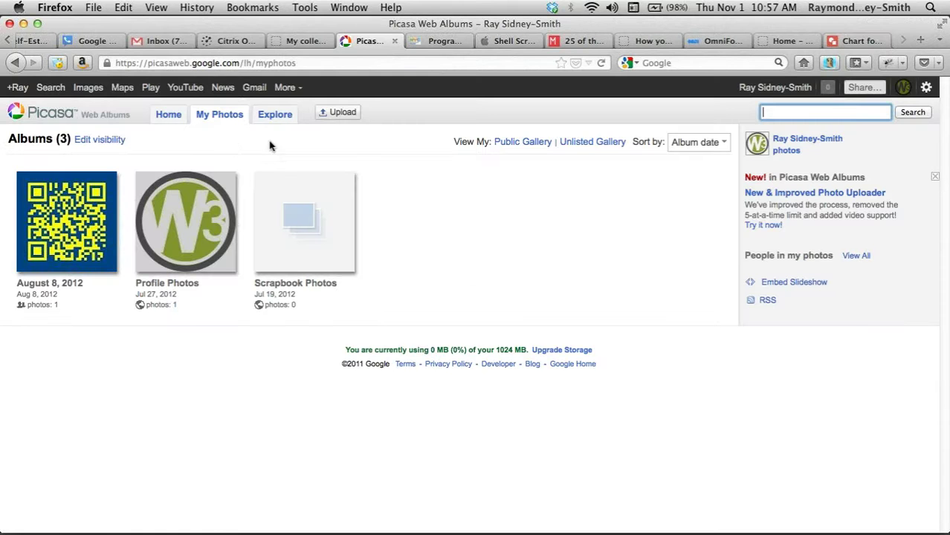
- Target the existing August 8, 2012 album for upload and open the file picker
{"action": "left_click", "coordinate": [338, 115]}
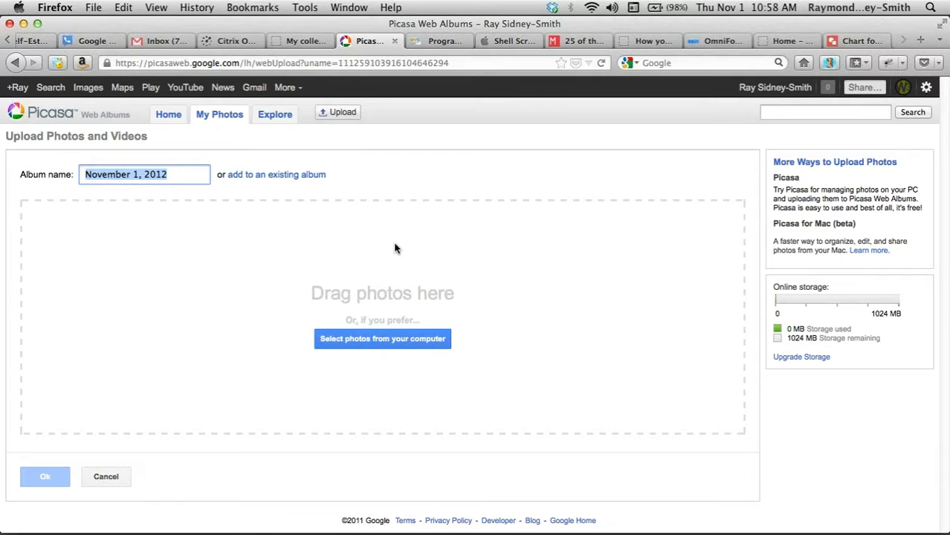
{"action": "left_click", "coordinate": [271, 177]}
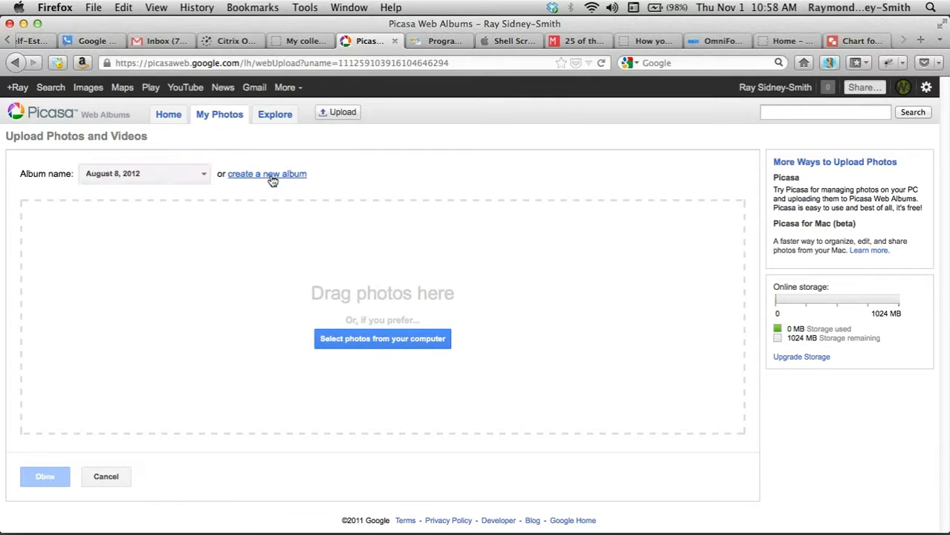
{"action": "left_click", "coordinate": [205, 176]}
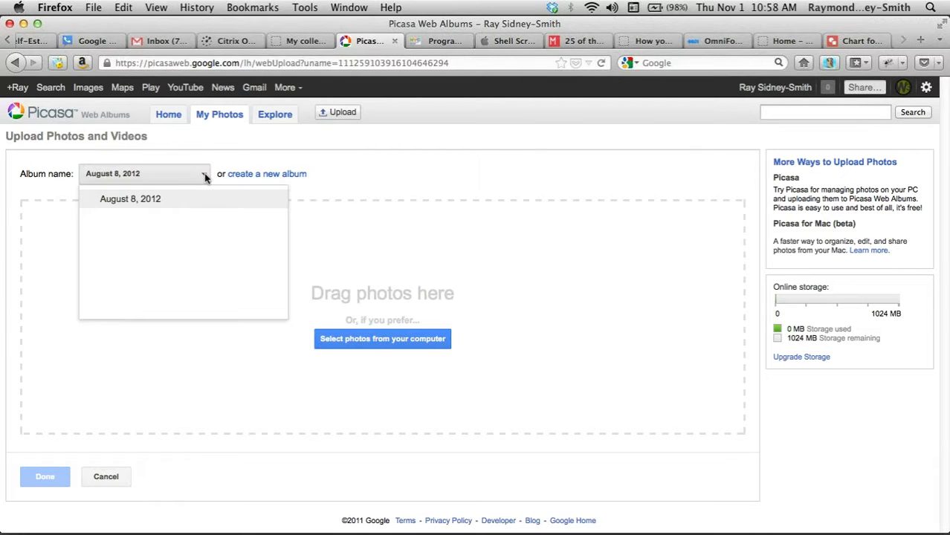
{"action": "left_click", "coordinate": [162, 203]}
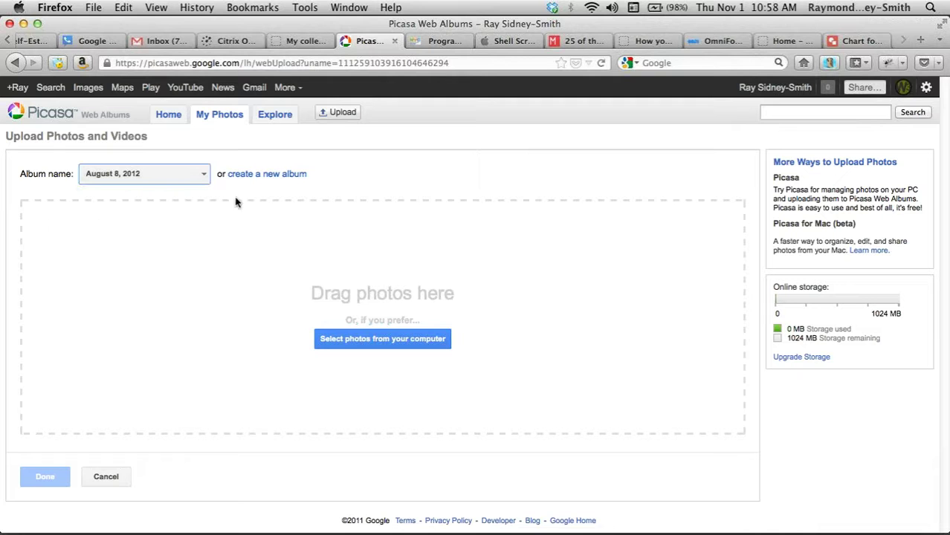
{"action": "left_click", "coordinate": [376, 341]}
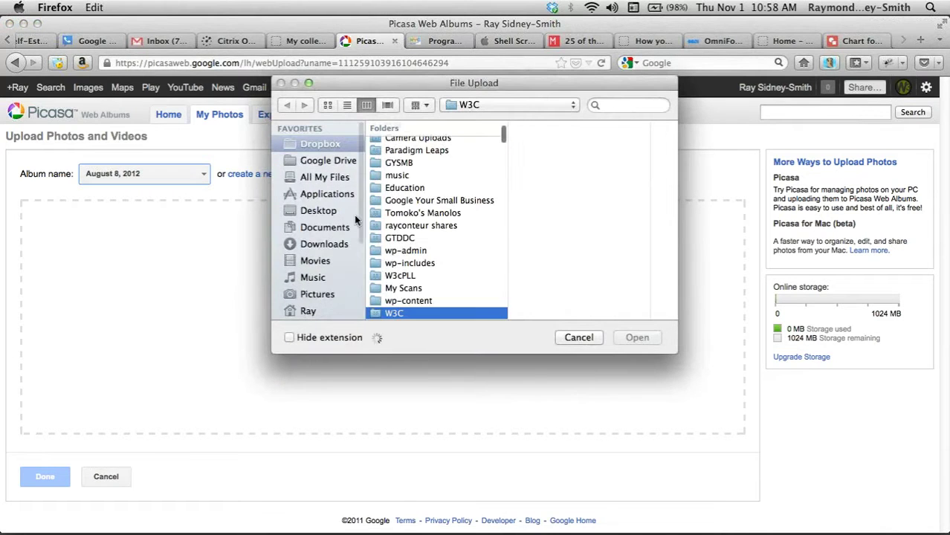
- Upload the pie chart PNG from the Downloads folder into the album
{"action": "left_click", "coordinate": [314, 246]}
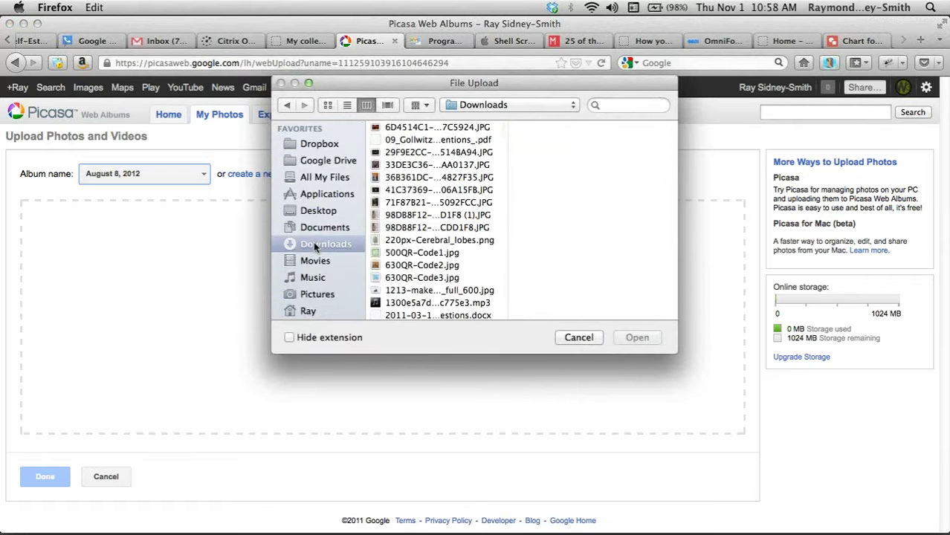
{"action": "scroll", "coordinate": [431, 253], "scroll_direction": "down", "scroll_amount": 2}
{"action": "scroll", "coordinate": [431, 253], "scroll_direction": "down", "scroll_amount": 20}
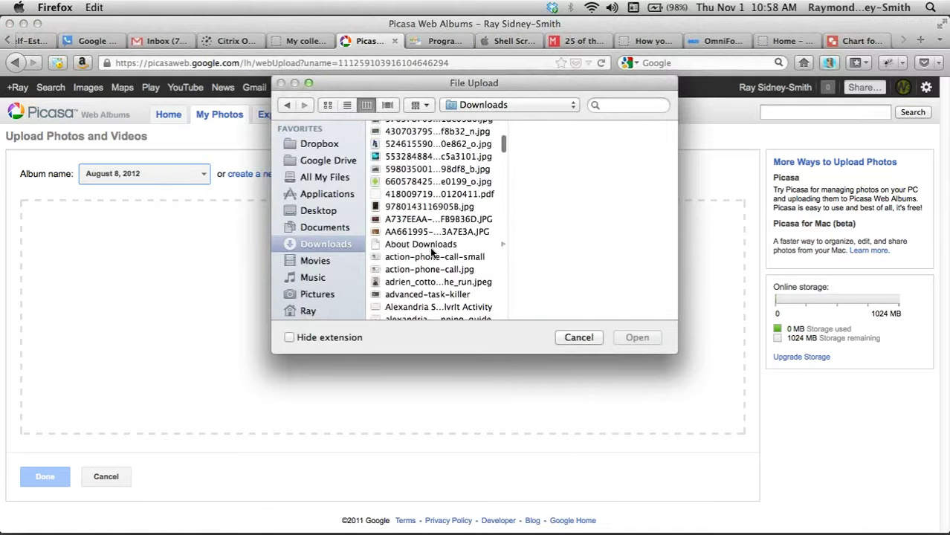
{"action": "scroll", "coordinate": [429, 246], "scroll_direction": "up", "scroll_amount": 10}
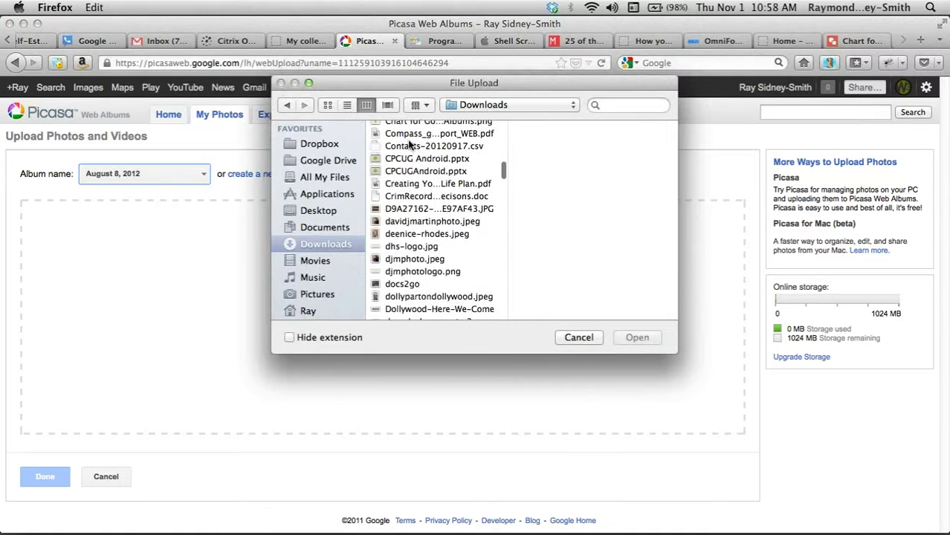
{"action": "scroll", "coordinate": [421, 192], "scroll_direction": "up", "scroll_amount": 3}
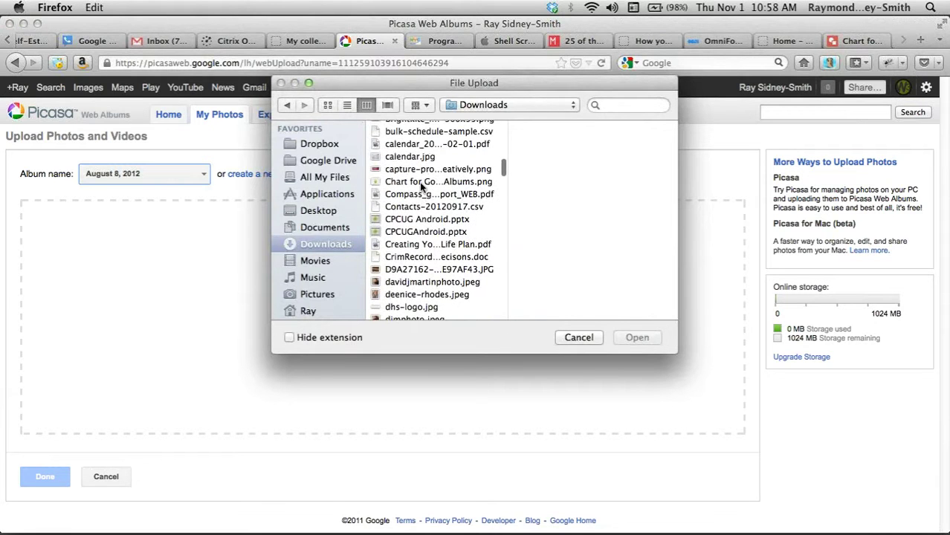
{"action": "left_click", "coordinate": [419, 182]}
{"action": "left_click", "coordinate": [626, 336]}
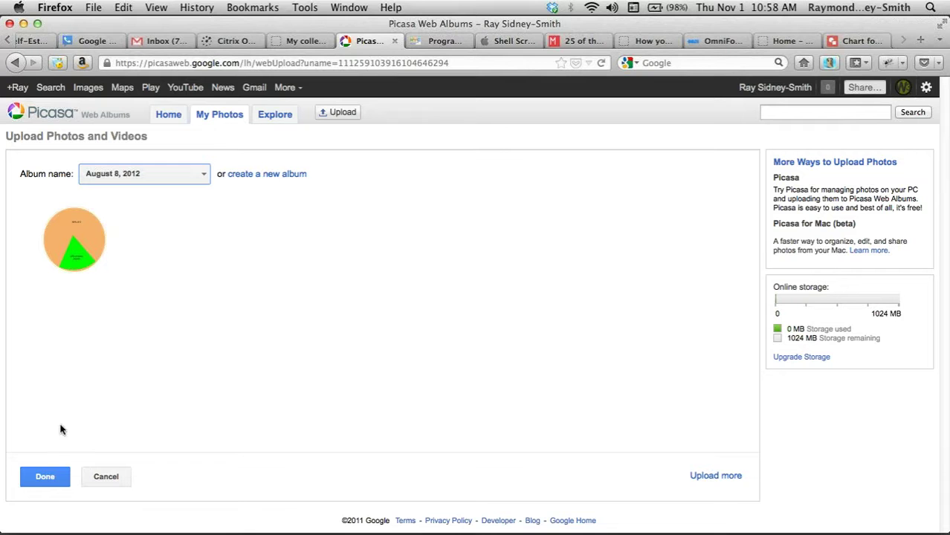
- Finish uploading and open the pie chart photo, Photo 2 of 2 in August 8, 2012
{"action": "left_click", "coordinate": [44, 478]}
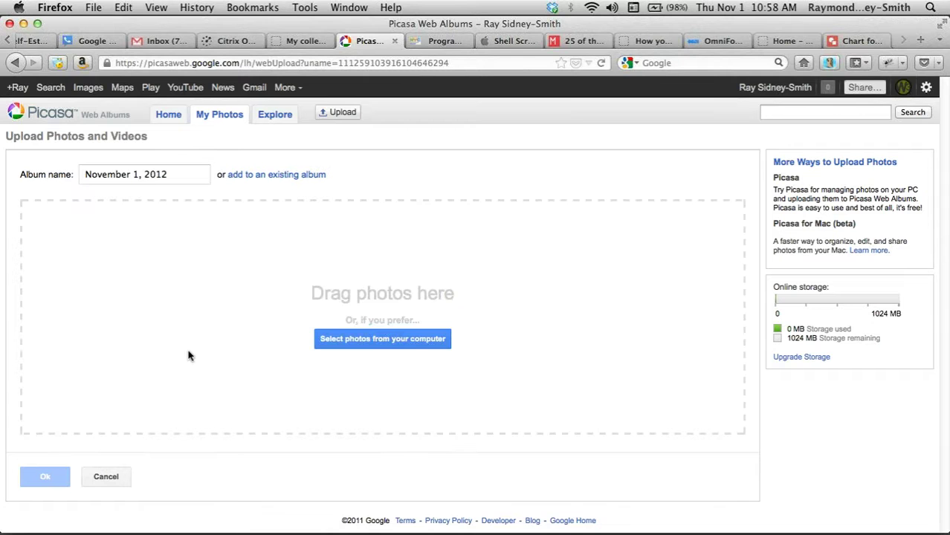
{"action": "left_click", "coordinate": [220, 118]}
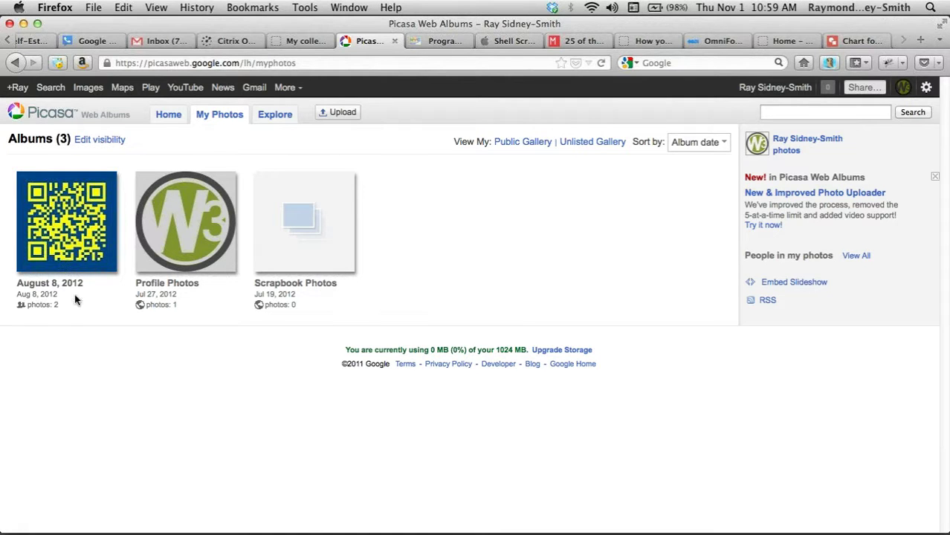
{"action": "left_click", "coordinate": [65, 221]}
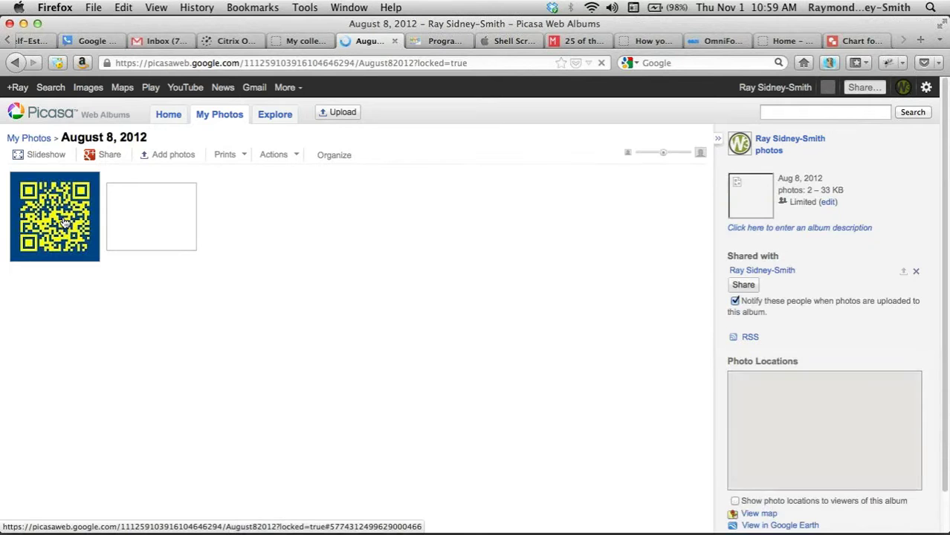
{"action": "left_click", "coordinate": [153, 222]}
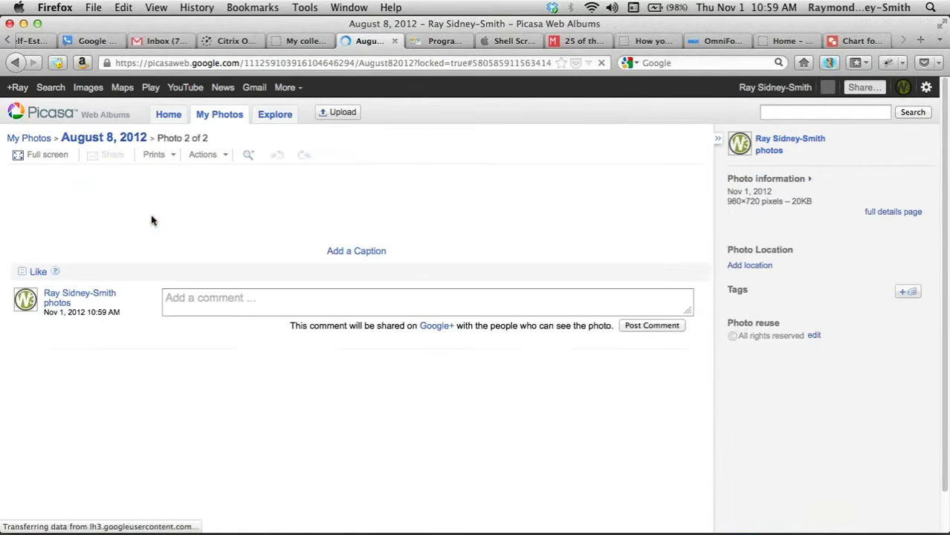
- Caption the photo 'Pie Chart for X'
{"action": "scroll", "coordinate": [588, 349], "scroll_direction": "down", "scroll_amount": 1}
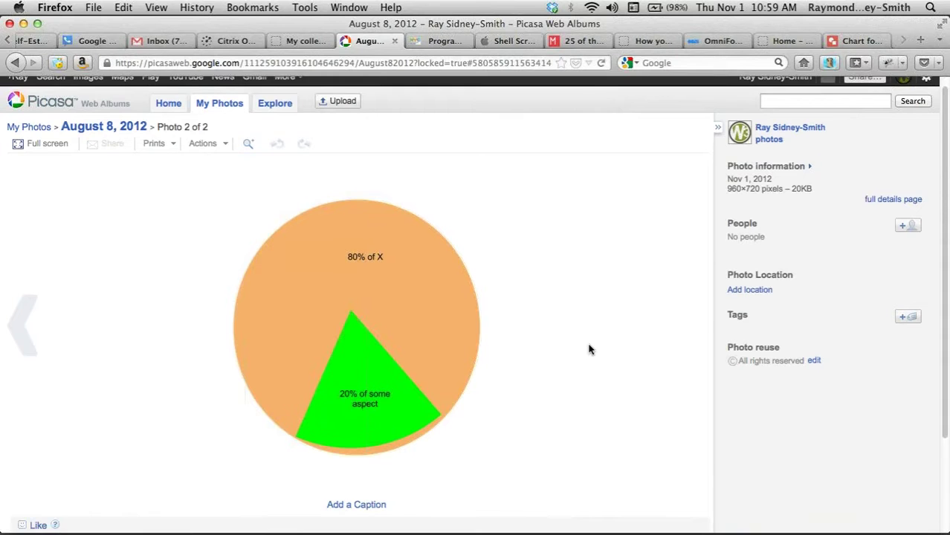
{"action": "scroll", "coordinate": [589, 350], "scroll_direction": "down", "scroll_amount": 3}
{"action": "left_click", "coordinate": [353, 392]}
{"action": "type", "text": "Chart"}
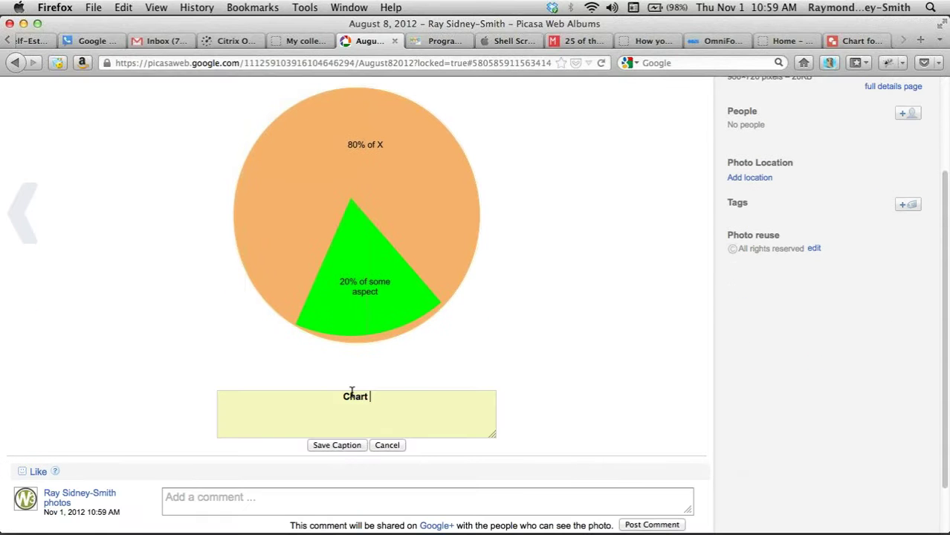
{"action": "key", "text": "BackSpace"}
{"action": "key", "text": "BackSpace"}
{"action": "key", "text": "BackSpace"}
{"action": "type", "text": "Pie Chart for X"}
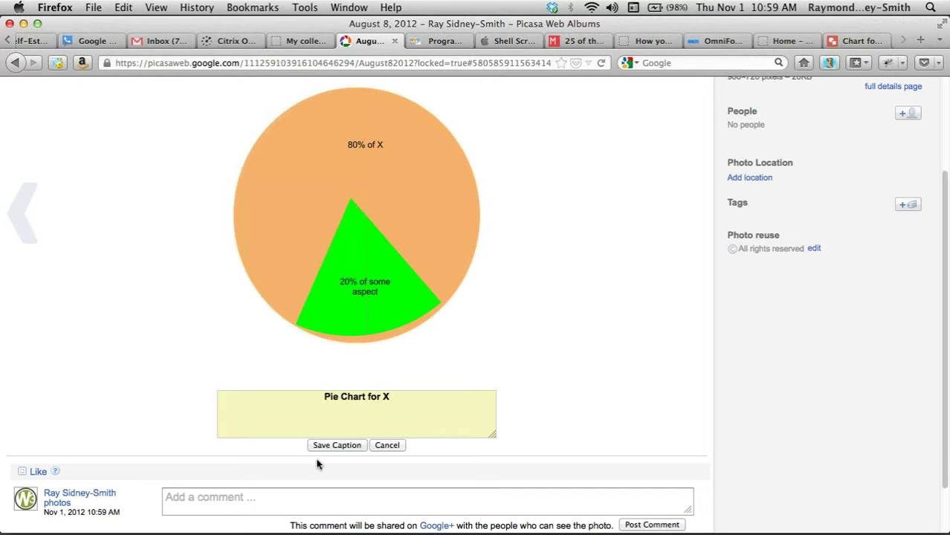
{"action": "left_click", "coordinate": [331, 446]}
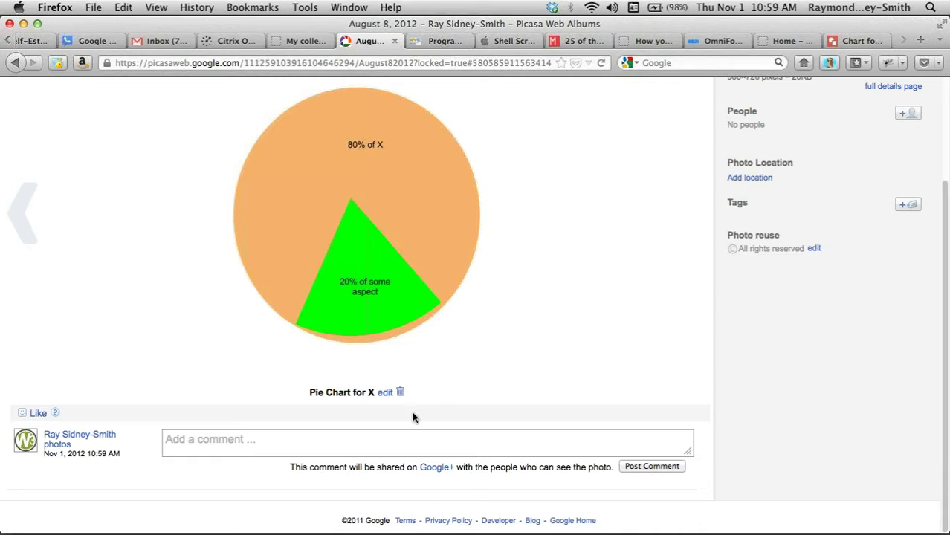
- Post the test comment 'a;dljsdfkljf' on the photo
{"action": "left_click", "coordinate": [250, 439]}
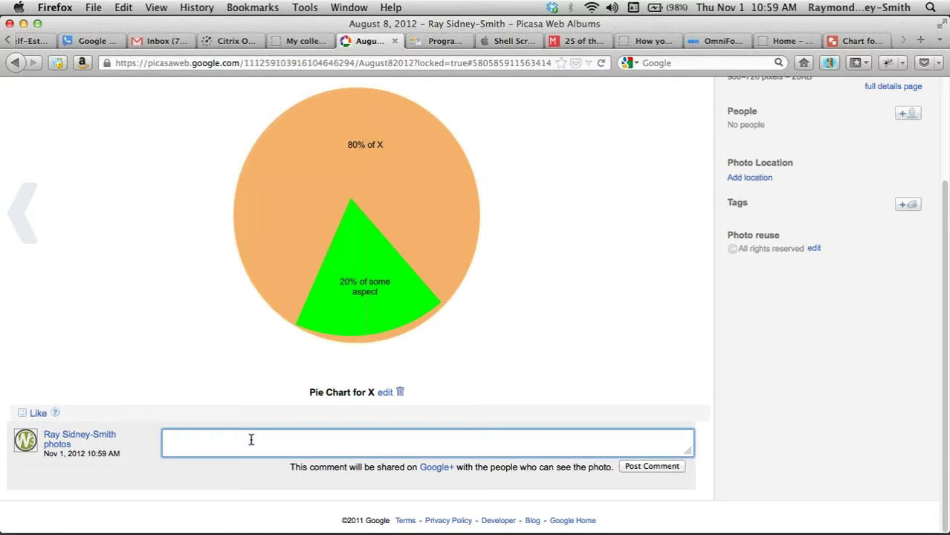
{"action": "type", "text": "a;dljsdfkljf"}
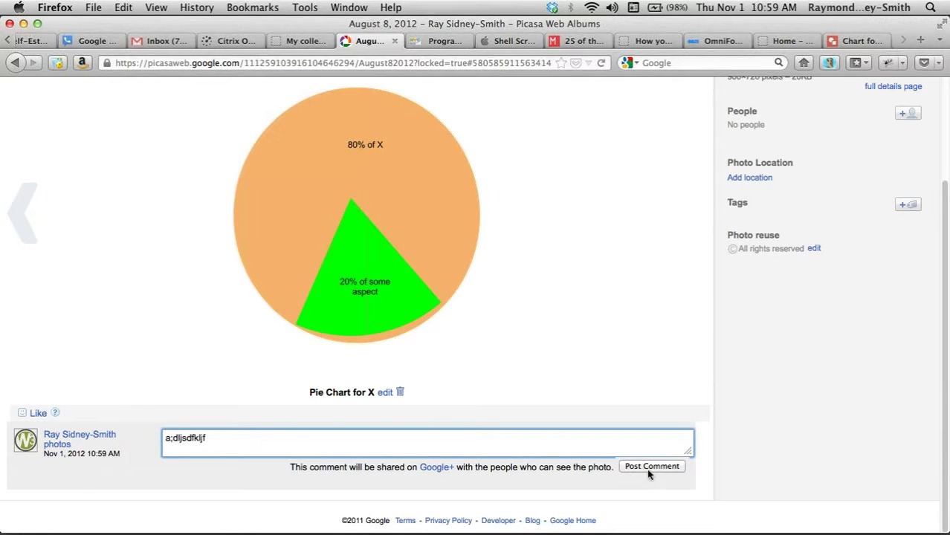
{"action": "left_click", "coordinate": [648, 467]}
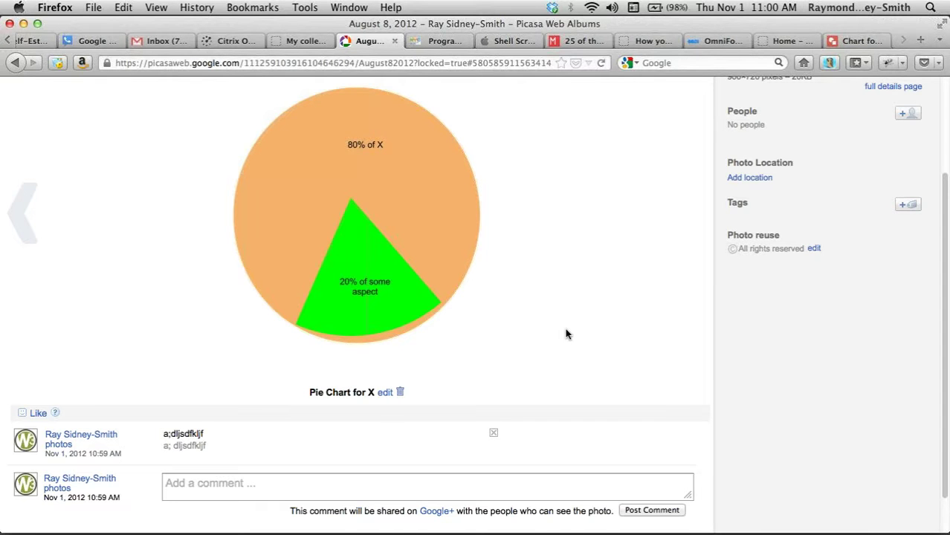
{"action": "scroll", "coordinate": [565, 334], "scroll_direction": "up", "scroll_amount": 3}
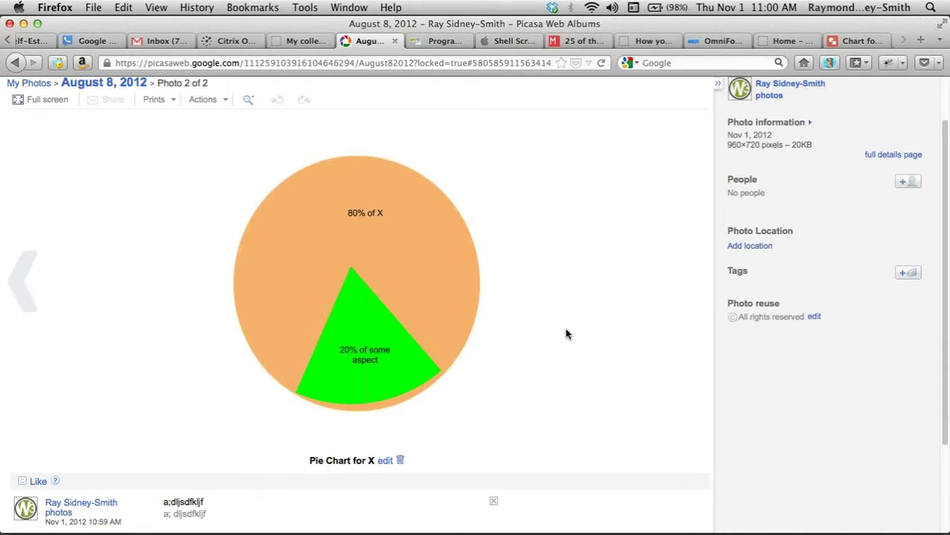
{"action": "scroll", "coordinate": [565, 334], "scroll_direction": "up", "scroll_amount": 2}
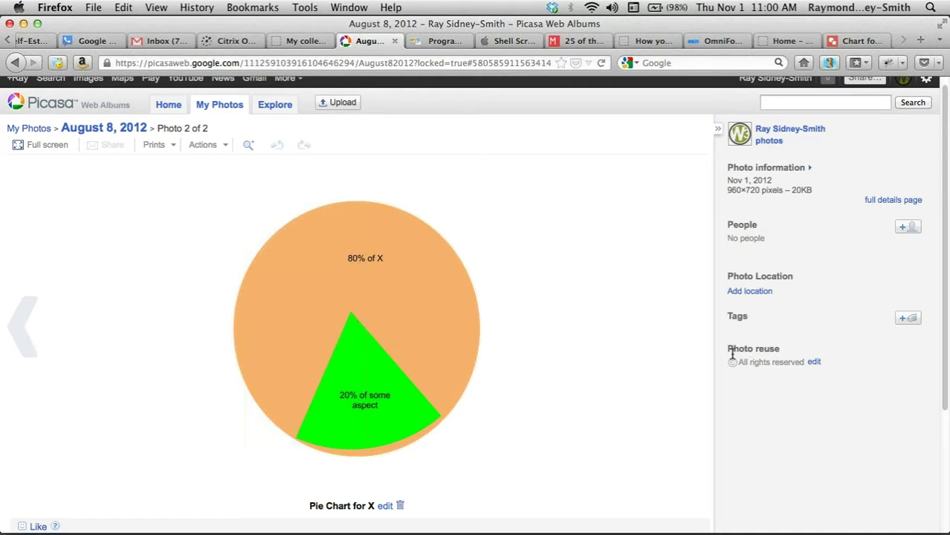
{"action": "left_click_drag", "start_coordinate": [727, 350], "coordinate": [787, 349]}
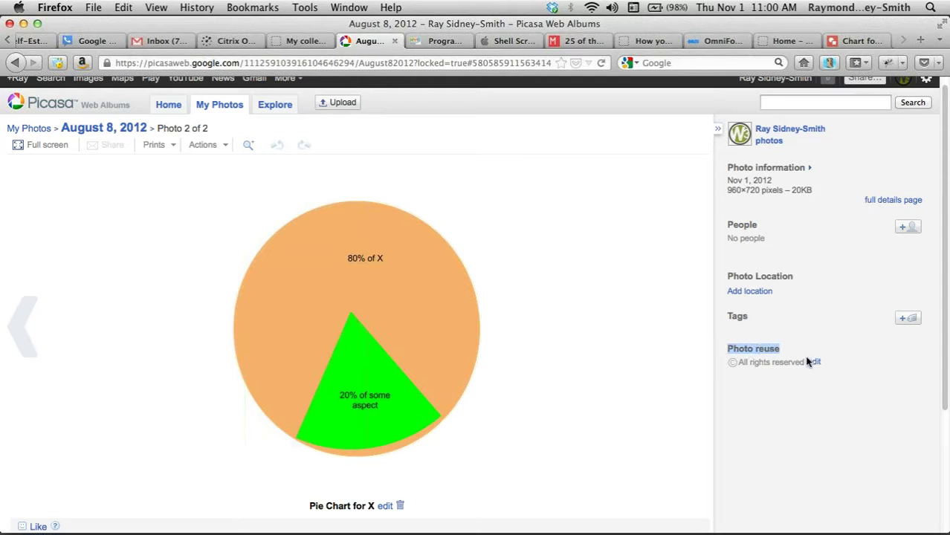
{"action": "left_click", "coordinate": [815, 362]}
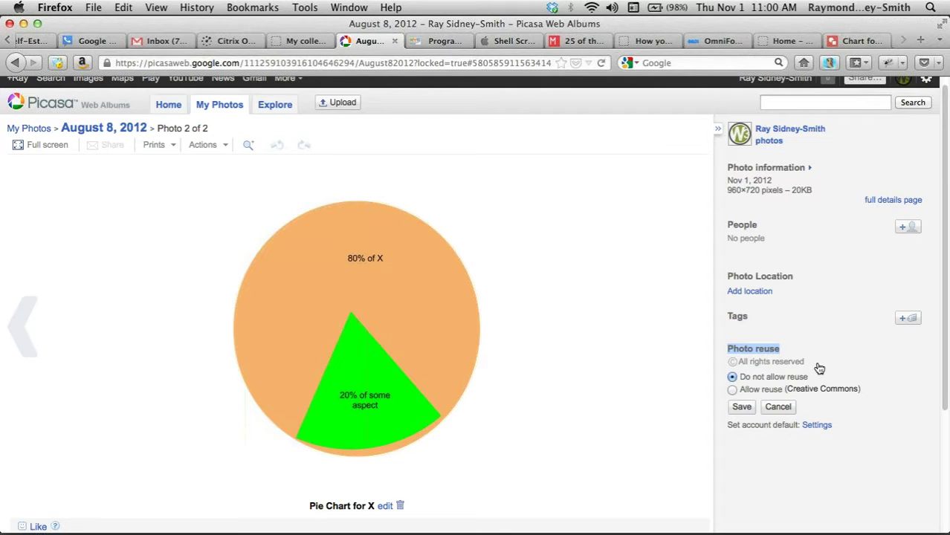
{"action": "left_click", "coordinate": [732, 390]}
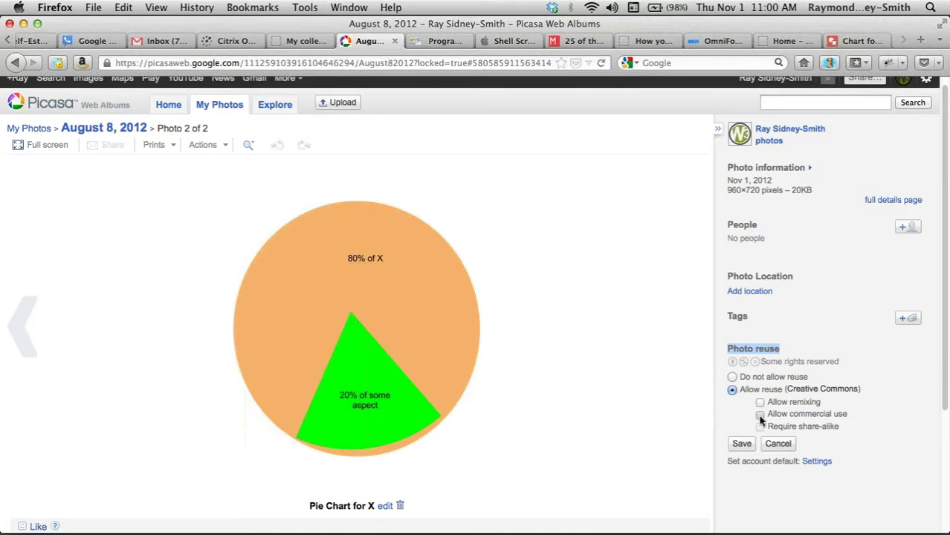
{"action": "left_click", "coordinate": [759, 415]}
{"action": "left_click", "coordinate": [760, 403]}
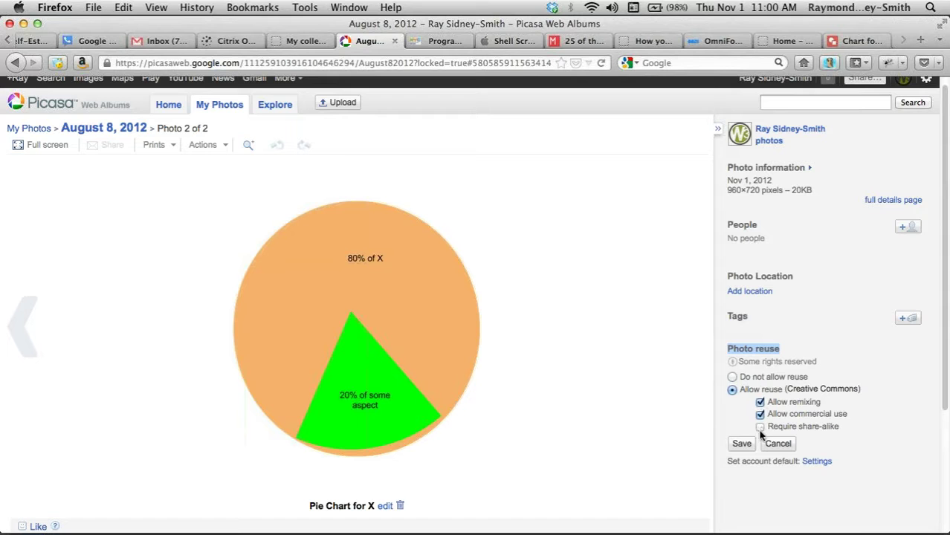
{"action": "left_click", "coordinate": [760, 427]}
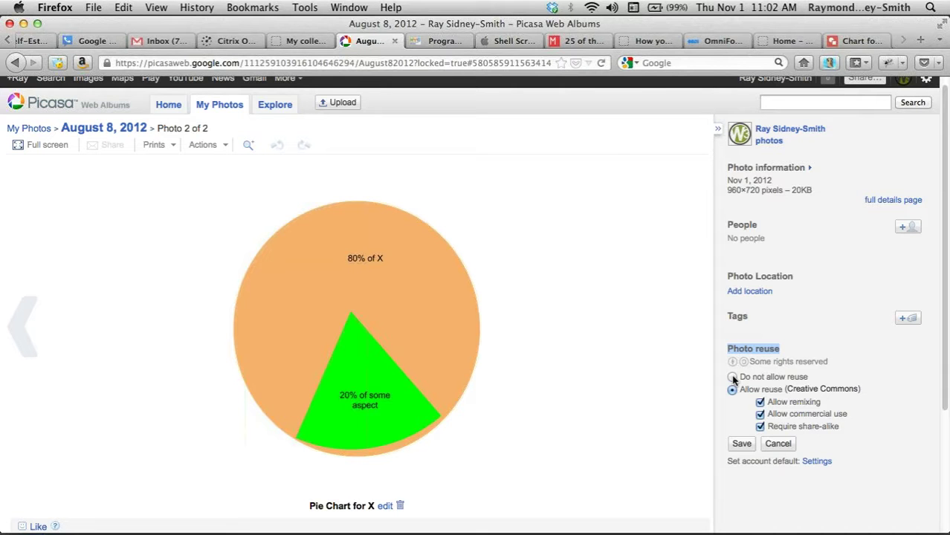
{"action": "left_click", "coordinate": [733, 377]}
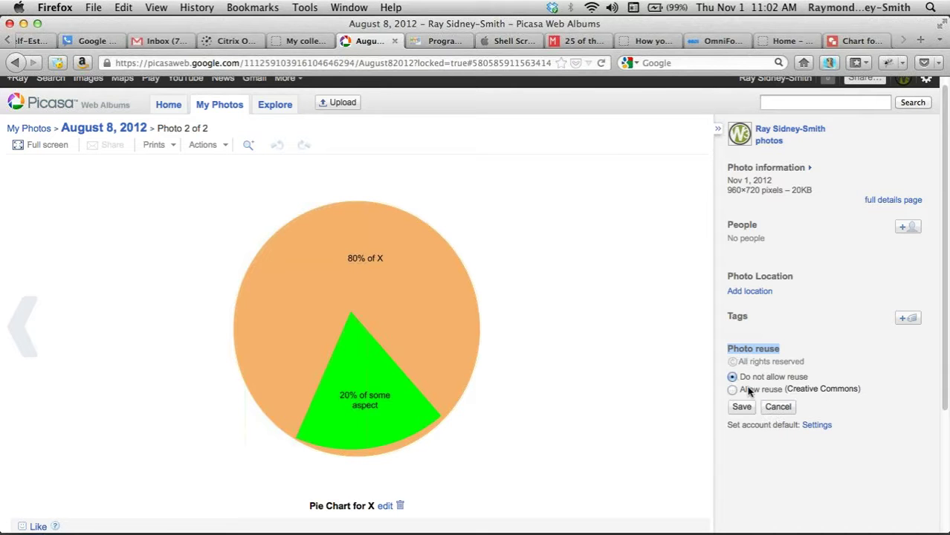
{"action": "left_click", "coordinate": [778, 409]}
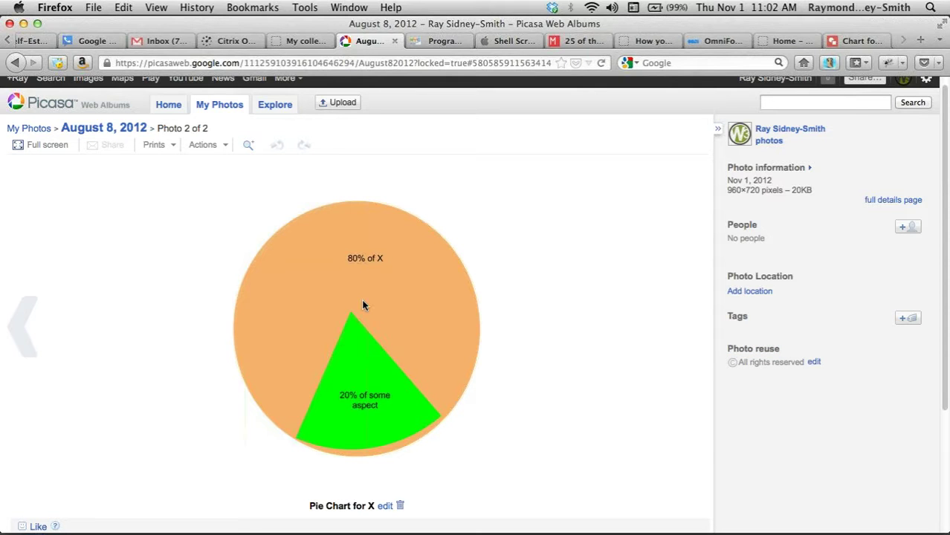
- Choose Edit in Creative Kit from the photo's Actions dropdown
{"action": "left_click", "coordinate": [221, 146]}
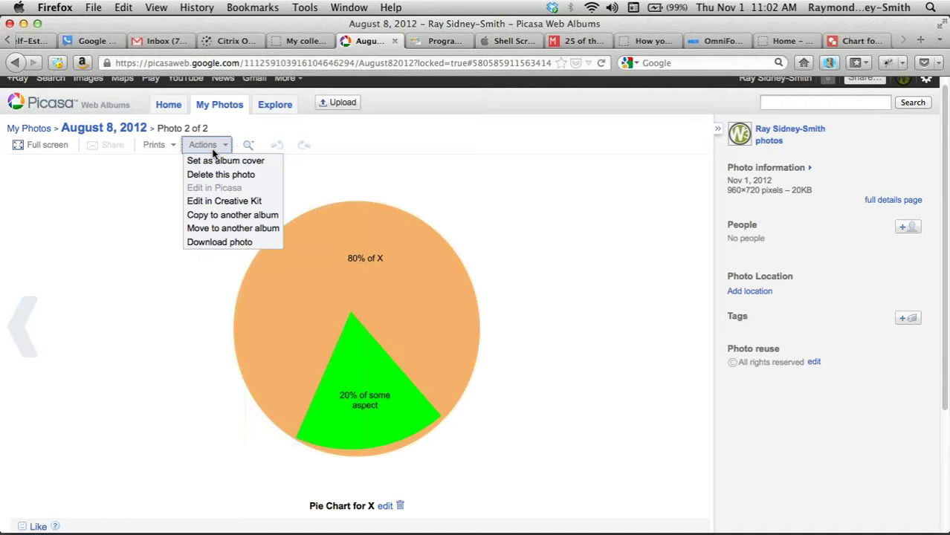
{"action": "left_click", "coordinate": [242, 154]}
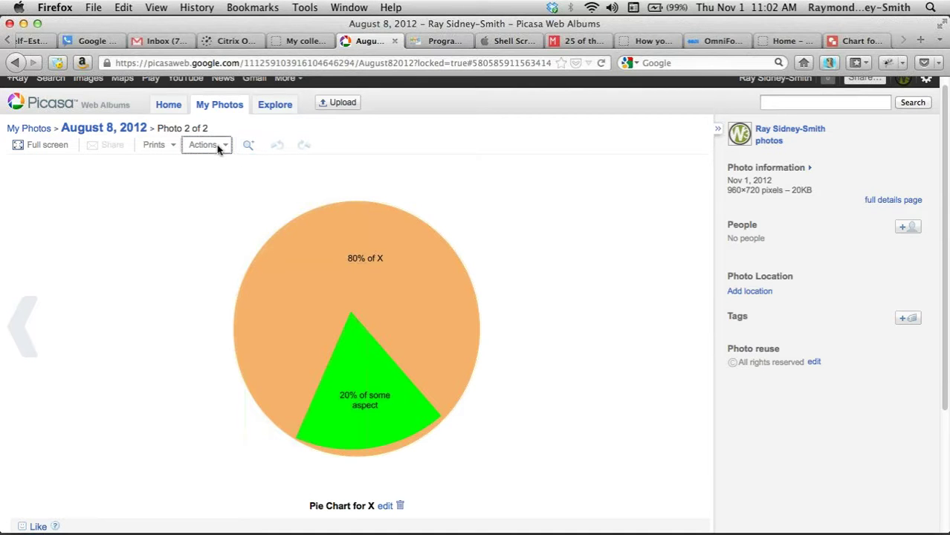
{"action": "left_click", "coordinate": [225, 145]}
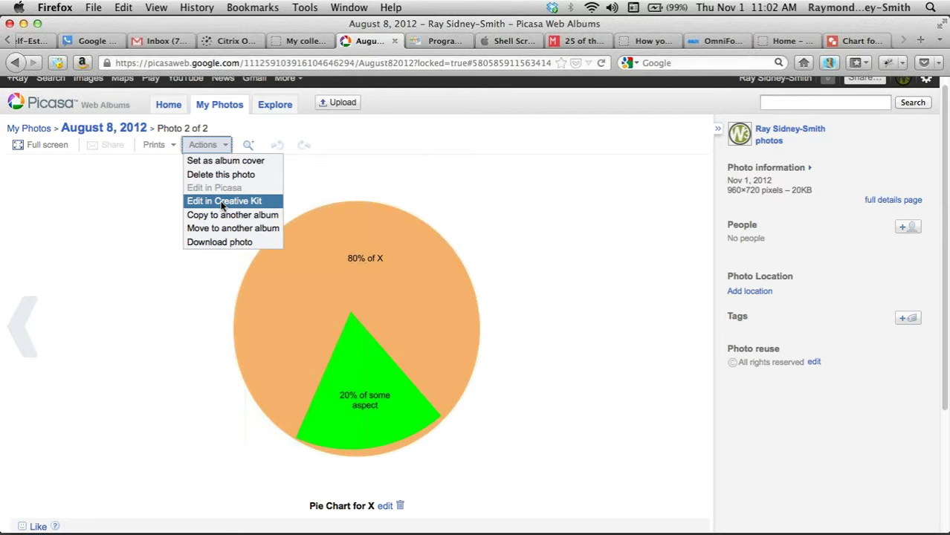
{"action": "left_click", "coordinate": [221, 203]}
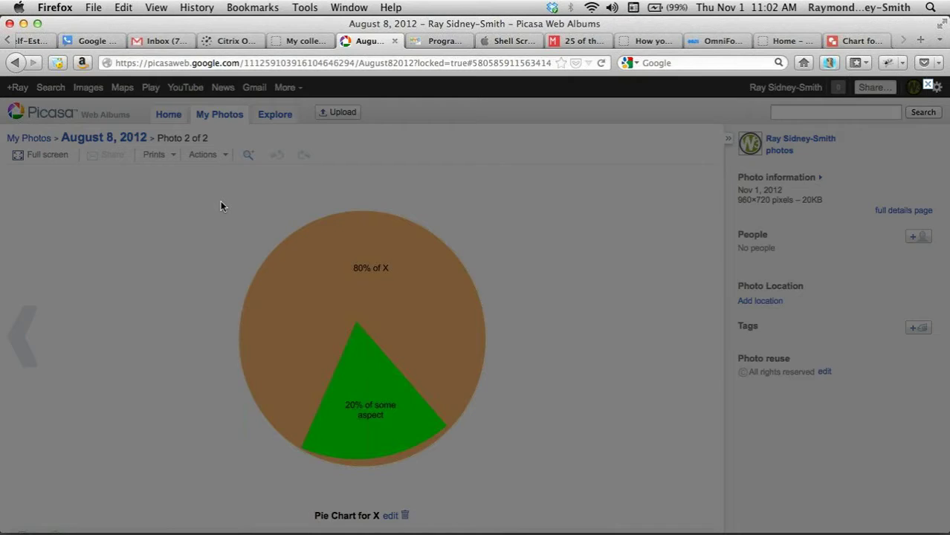